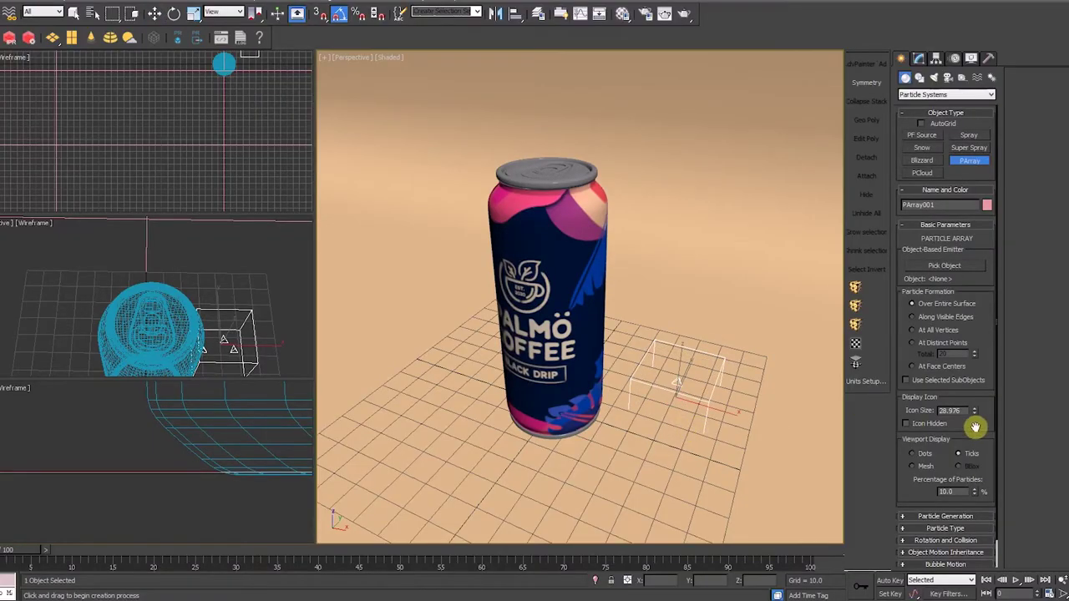
- Centre the particle array icon at X 0, Y 0 and raise it above the can to Z about 130
key(w)
drag(681, 360, 689, 299)
right_click(734, 581)
alt+middle_drag(632, 406, 692, 347)
drag(669, 307, 683, 45)
alt+middle_drag(682, 45, 708, 486)
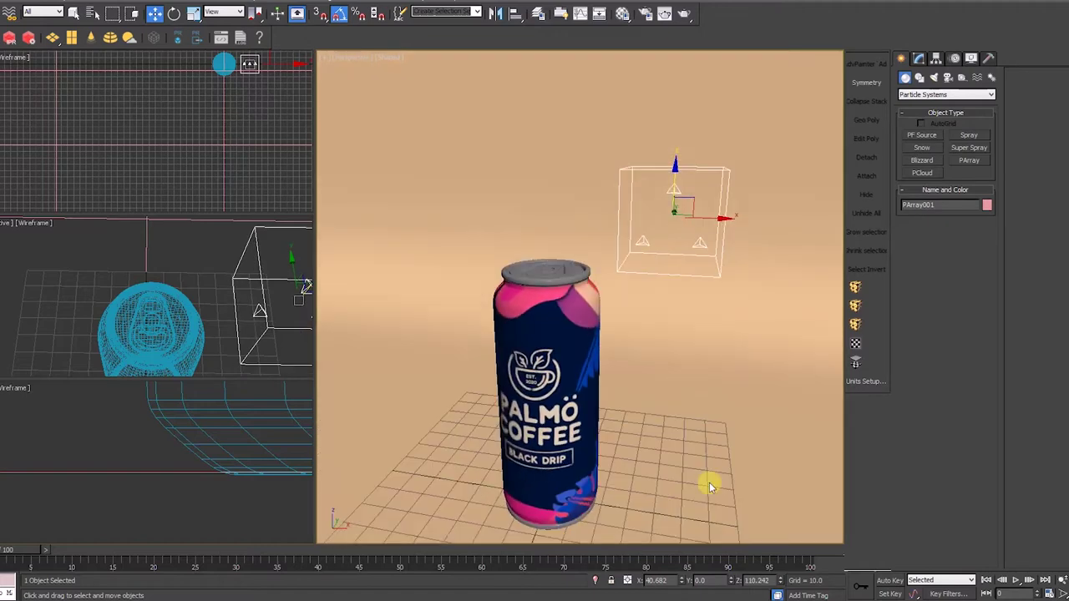
right_click(681, 581)
alt+middle_drag(610, 393, 547, 190)
drag(543, 187, 554, 114)
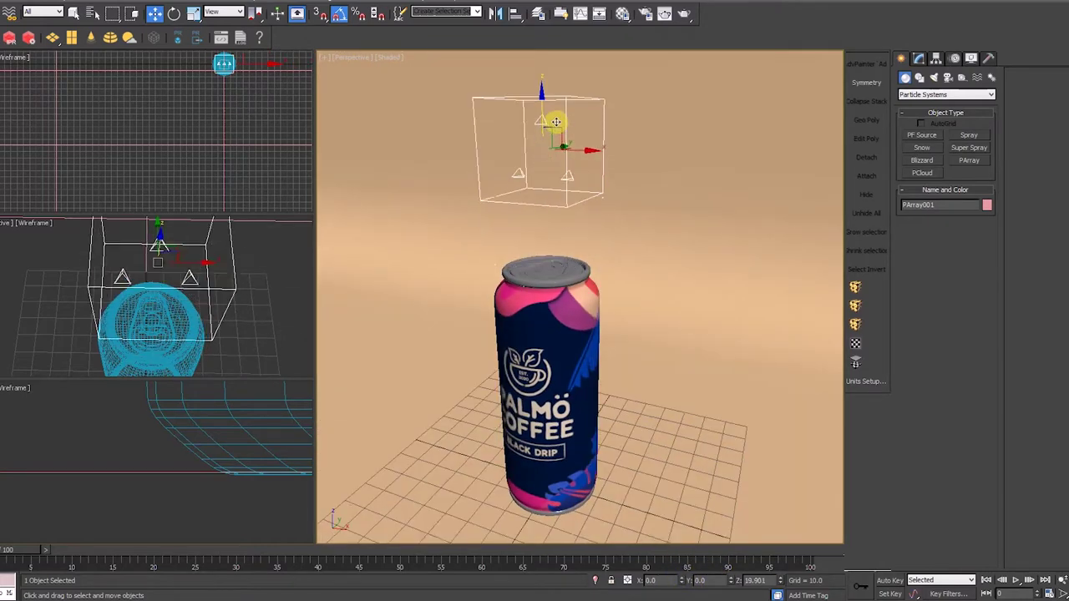
alt+middle_drag(632, 229, 750, 228)
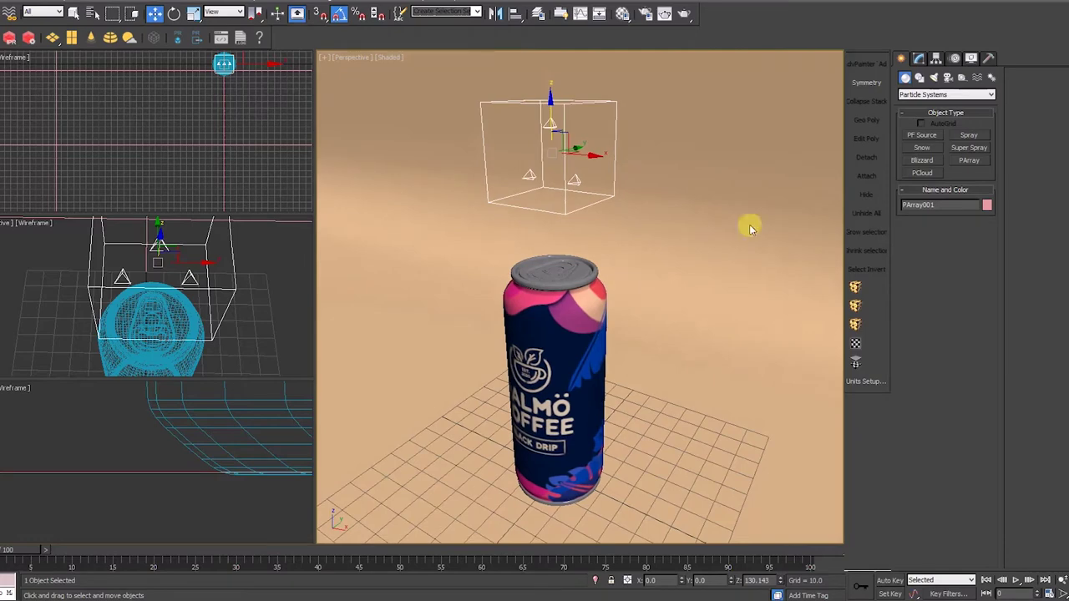
- Use CAN 1 as the particle array's emitter and show its particles as meshes in the viewport
click(919, 57)
middle_drag(680, 306, 678, 281)
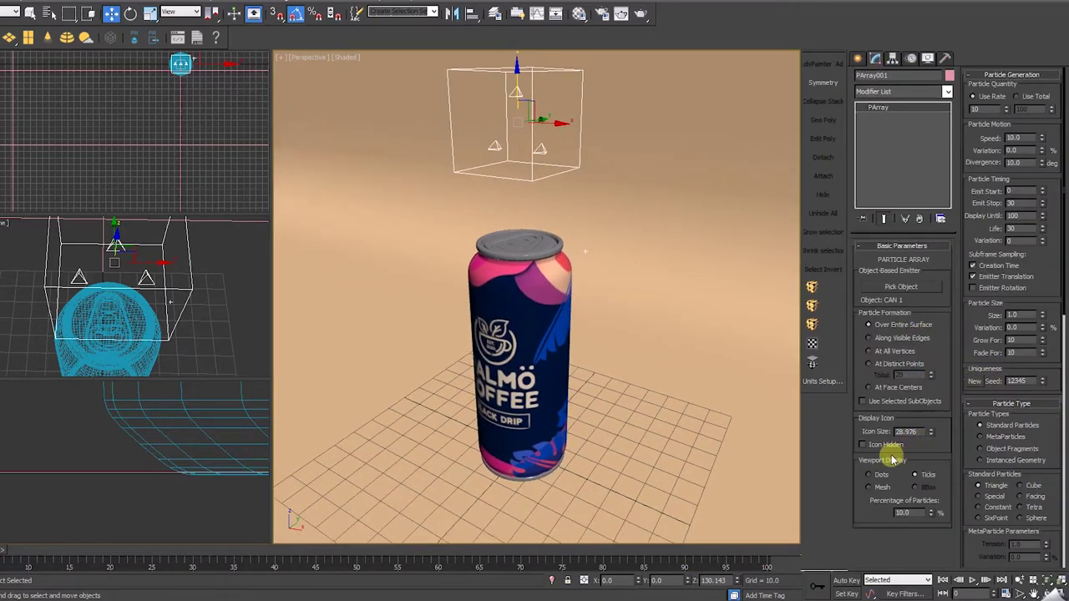
click(882, 488)
- Use a total quantity, speed 0 with 0.45% variation, divergence and timing 0, size 2.0 with 2.5% variation, grow and fade 0
click(1026, 97)
double_click(1014, 137)
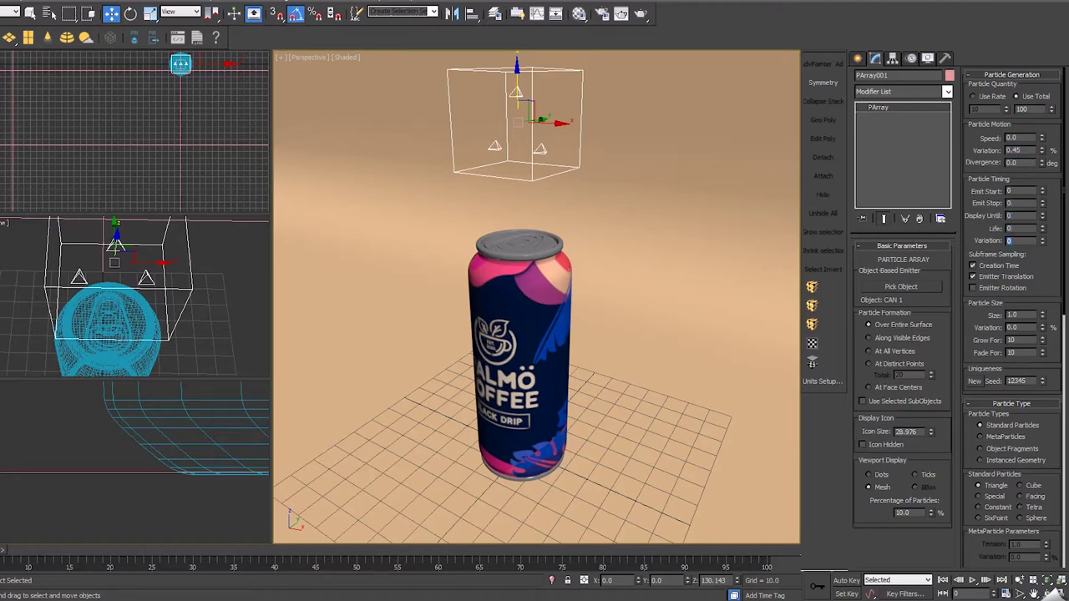
double_click(1019, 315)
text(0)
key(Tab)
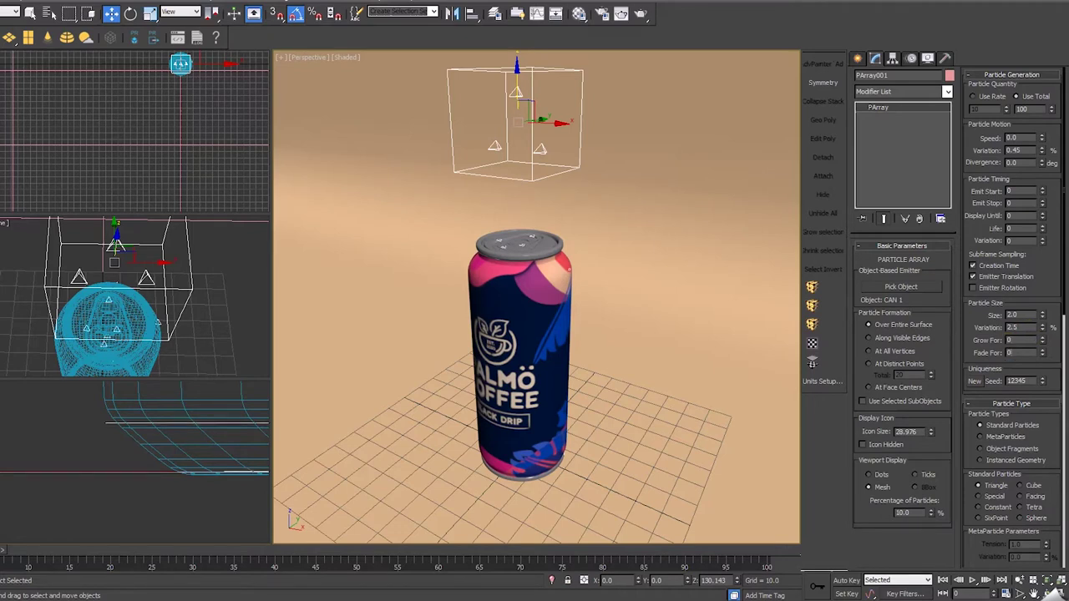
- Change the particle type to MetaParticles with tension 0.9 and set the total particle quantity to 14000
click(1007, 440)
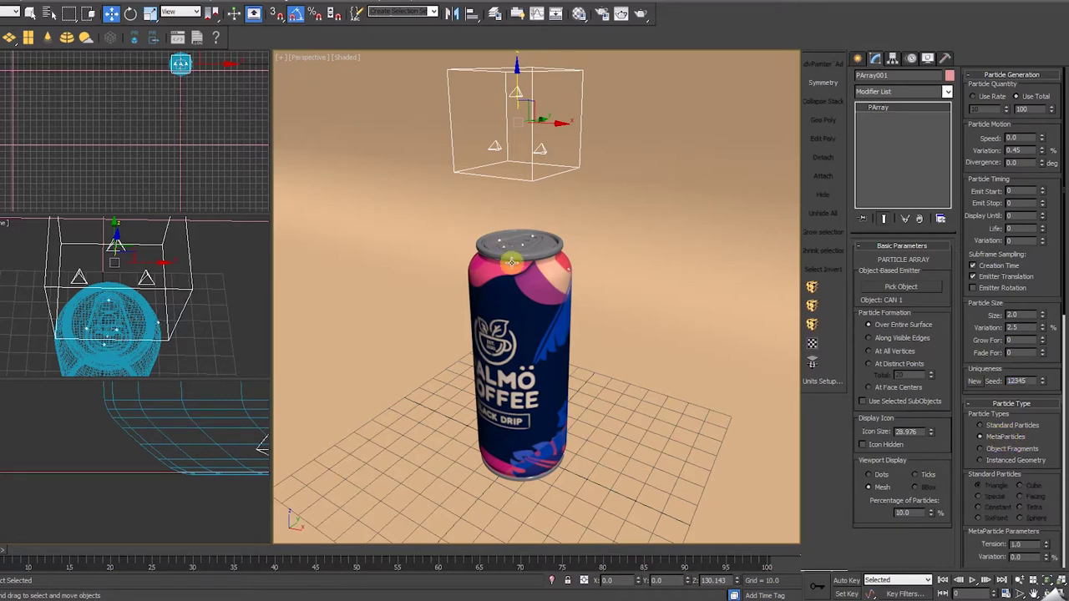
scroll(543, 230, up, 8)
scroll(516, 238, down, 10)
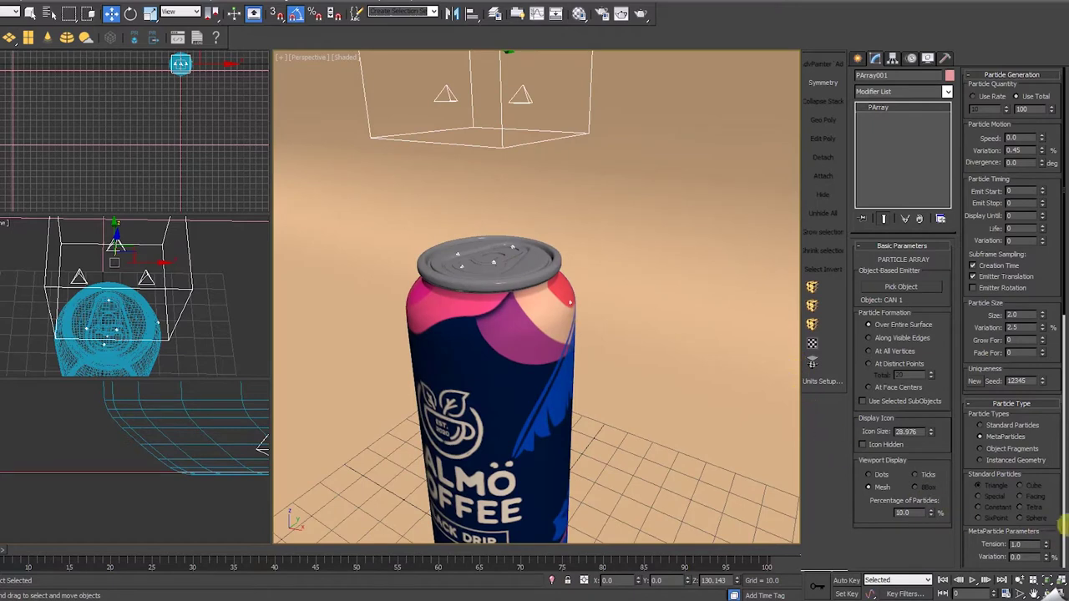
scroll(1054, 451, down, 4)
click(1024, 444)
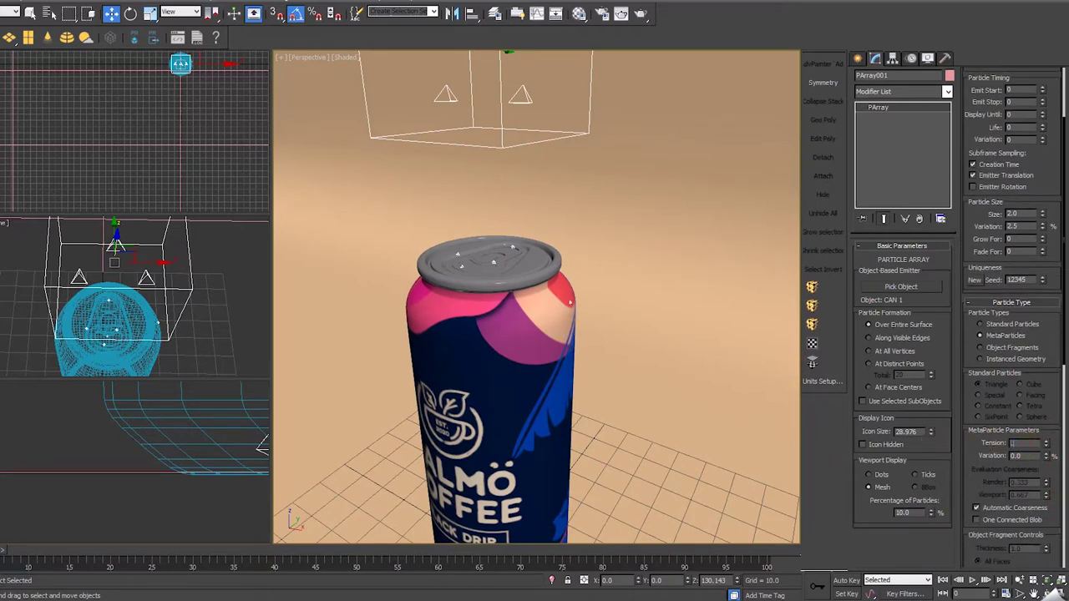
scroll(1008, 185, up, 4)
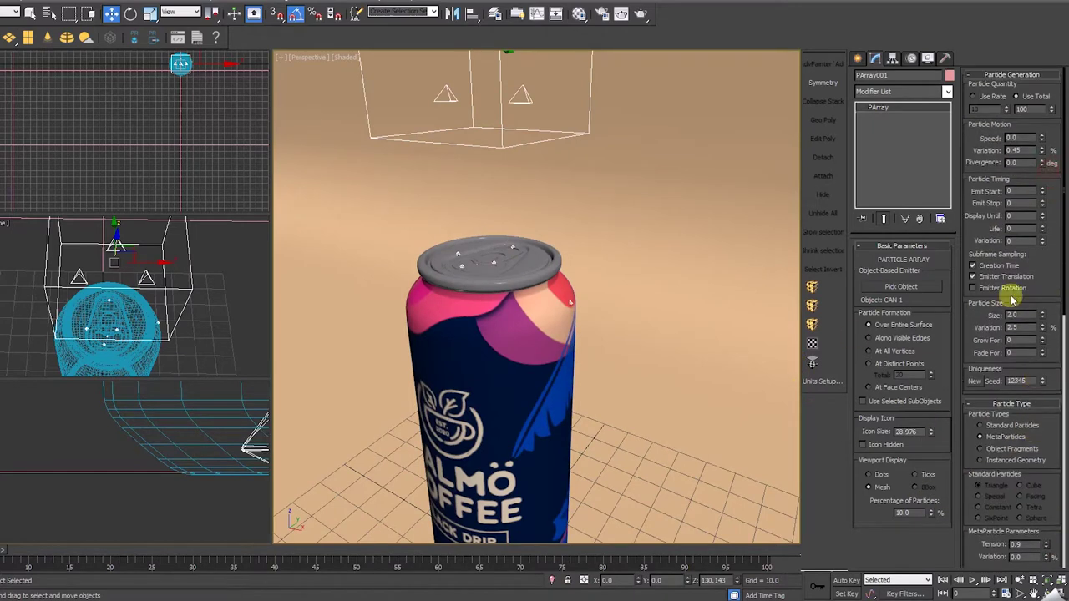
click(1028, 108)
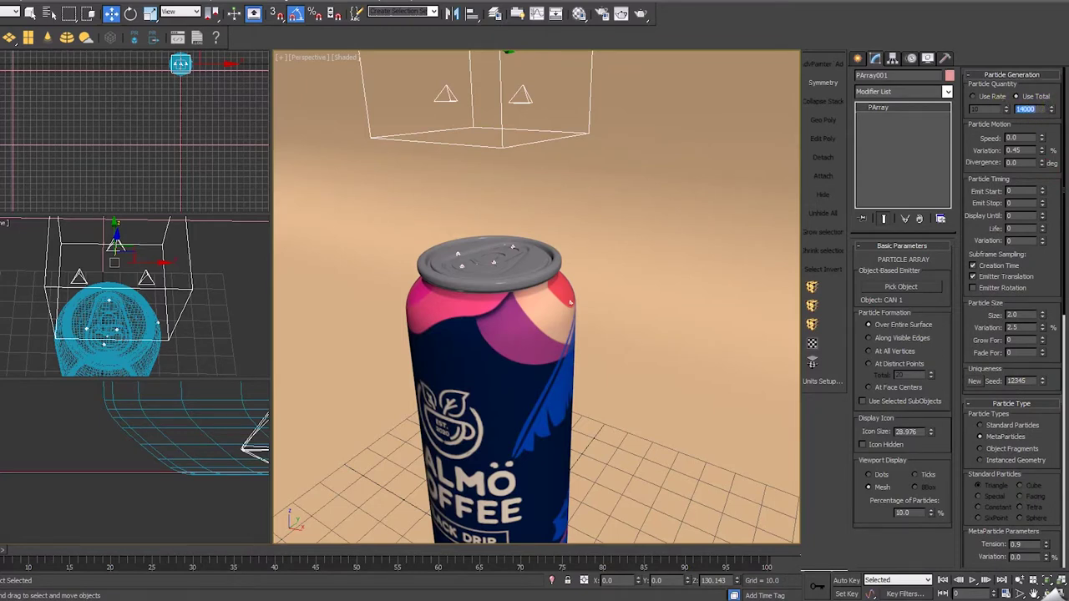
click(670, 357)
- Add a ProOptimizer modifier to the condensation mesh on the can
middle_drag(551, 376, 581, 310)
scroll(563, 302, down, 4)
scroll(543, 208, up, 4)
alt+middle_drag(573, 251, 474, 314)
scroll(474, 315, up, 3)
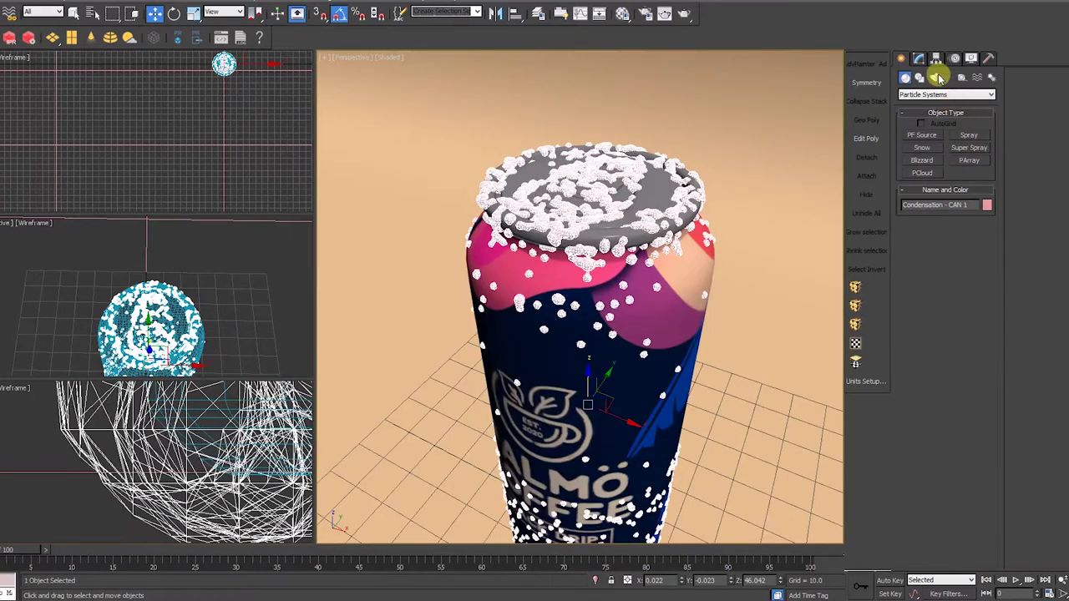
click(919, 58)
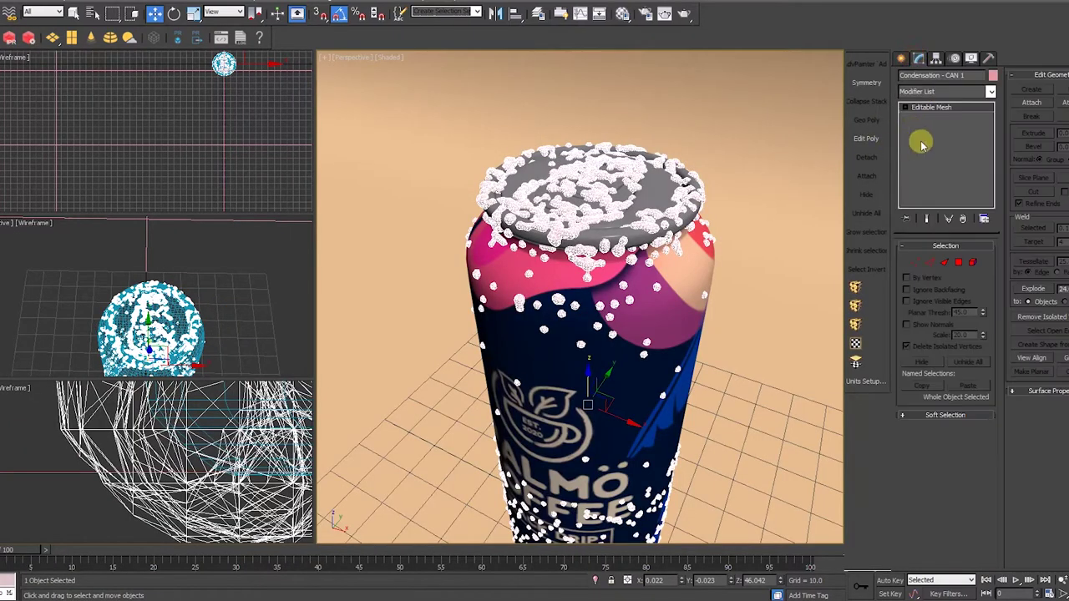
click(990, 91)
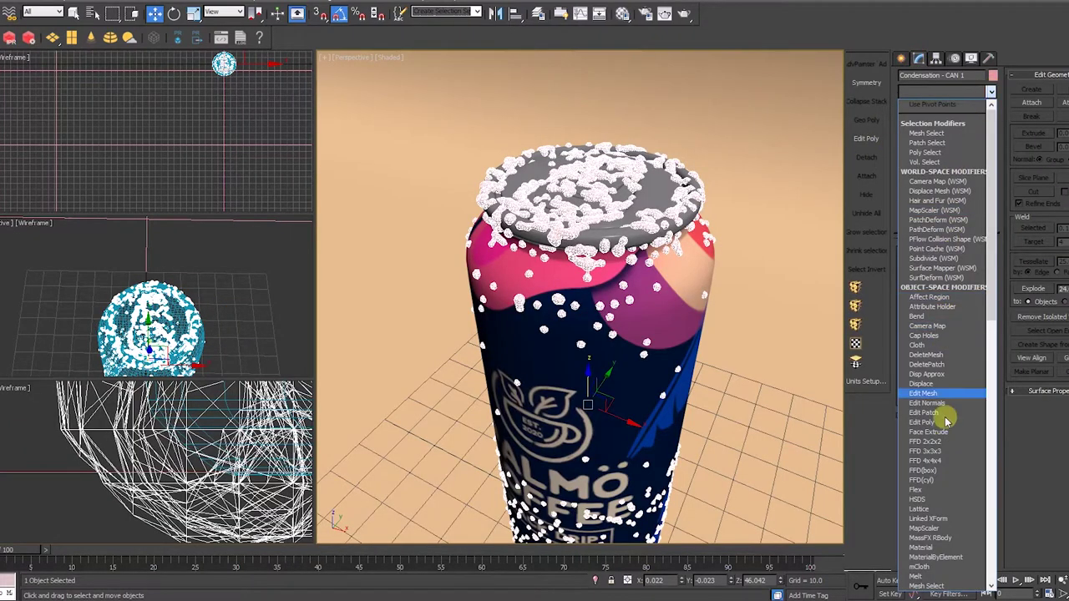
scroll(936, 489, down, 4)
scroll(936, 501, down, 3)
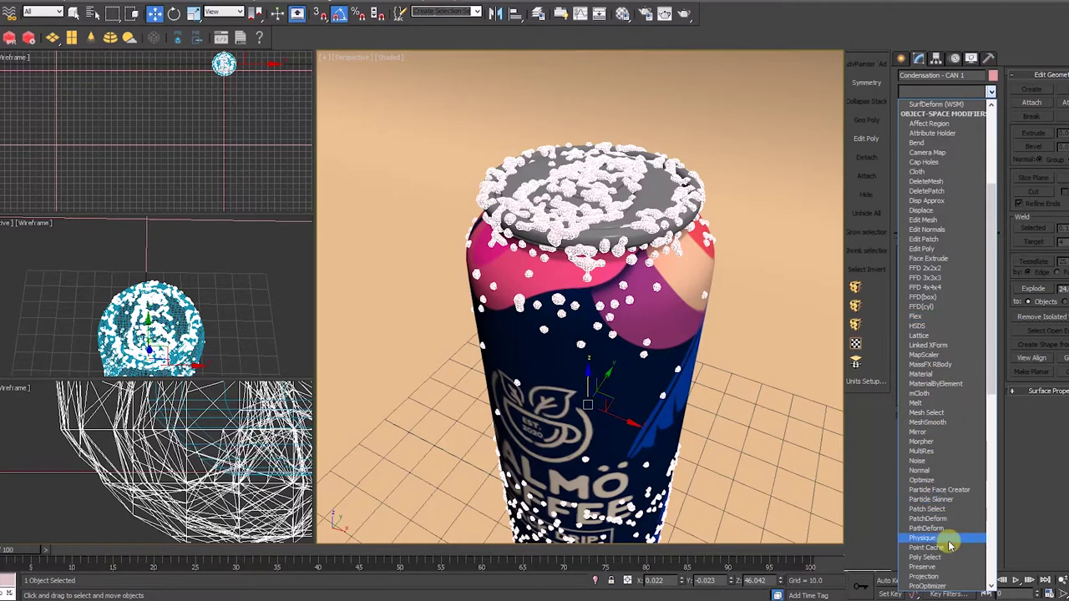
click(941, 558)
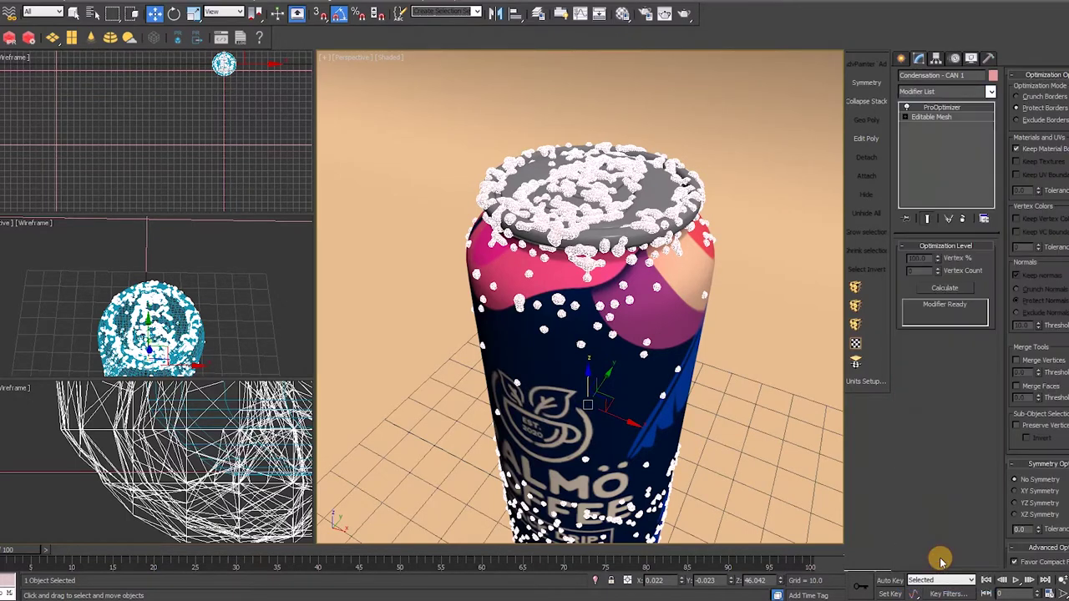
- Calculate the ProOptimizer reduction and set the condensation mesh's vertex percentage to 20
click(945, 288)
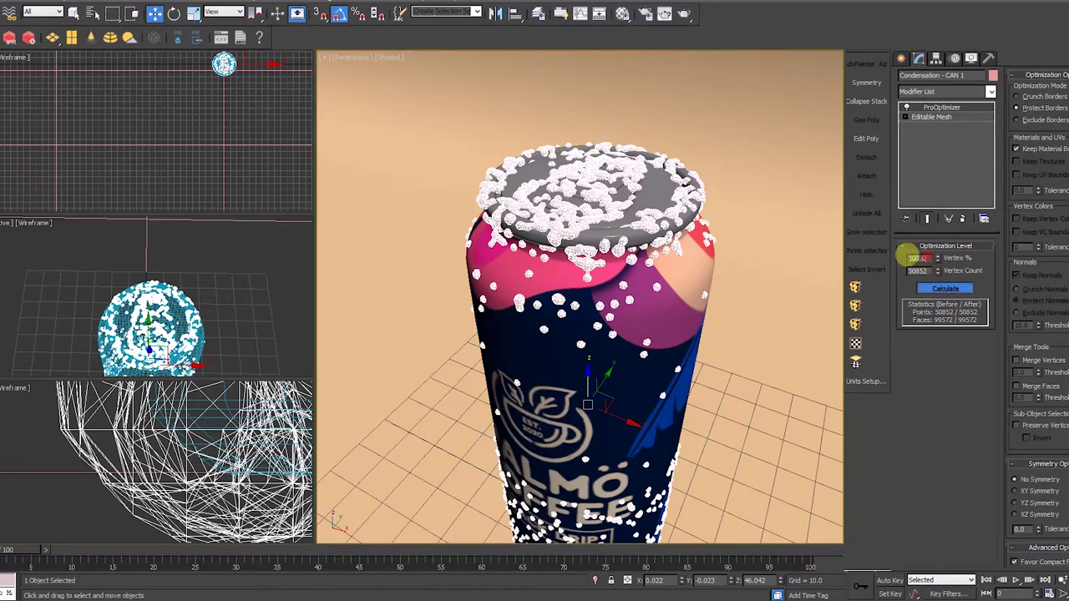
text(20)
key(Return)
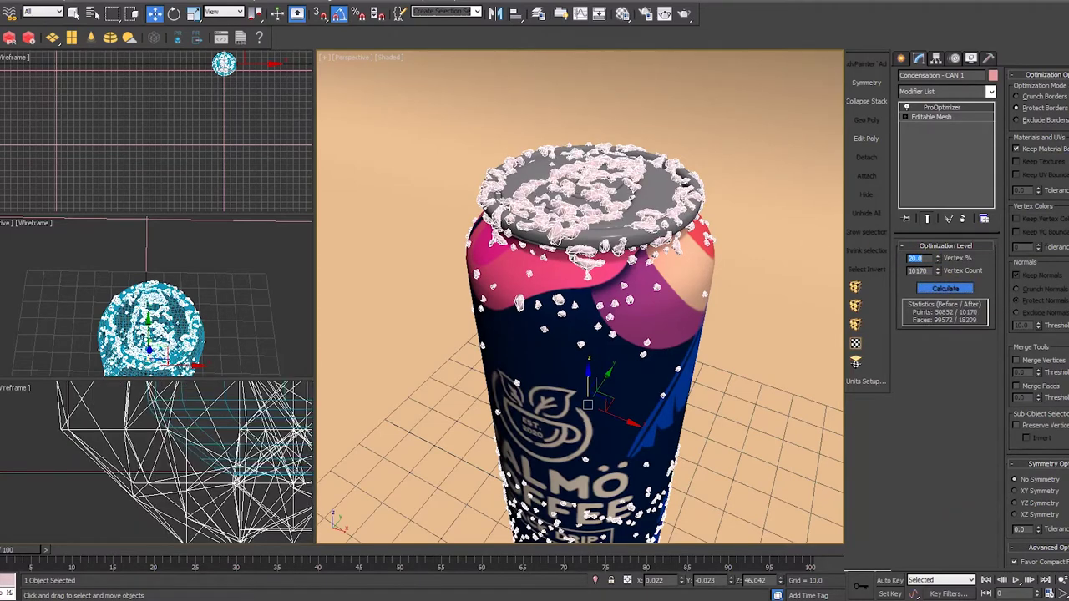
click(808, 248)
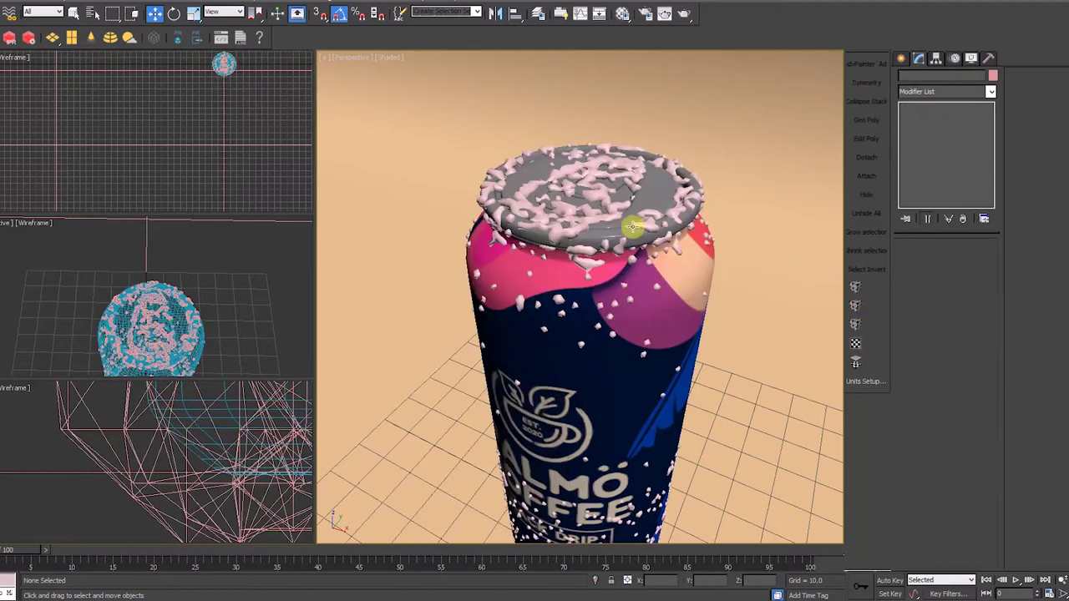
- Add a Relax modifier on top of the condensation mesh's ProOptimizer
click(641, 228)
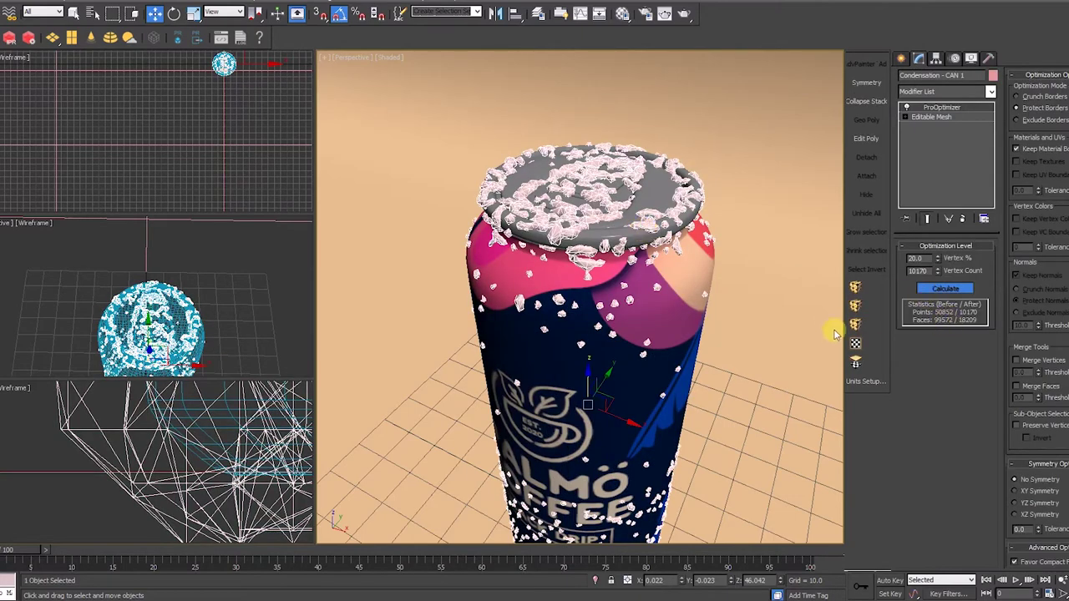
click(990, 91)
scroll(938, 339, down, 15)
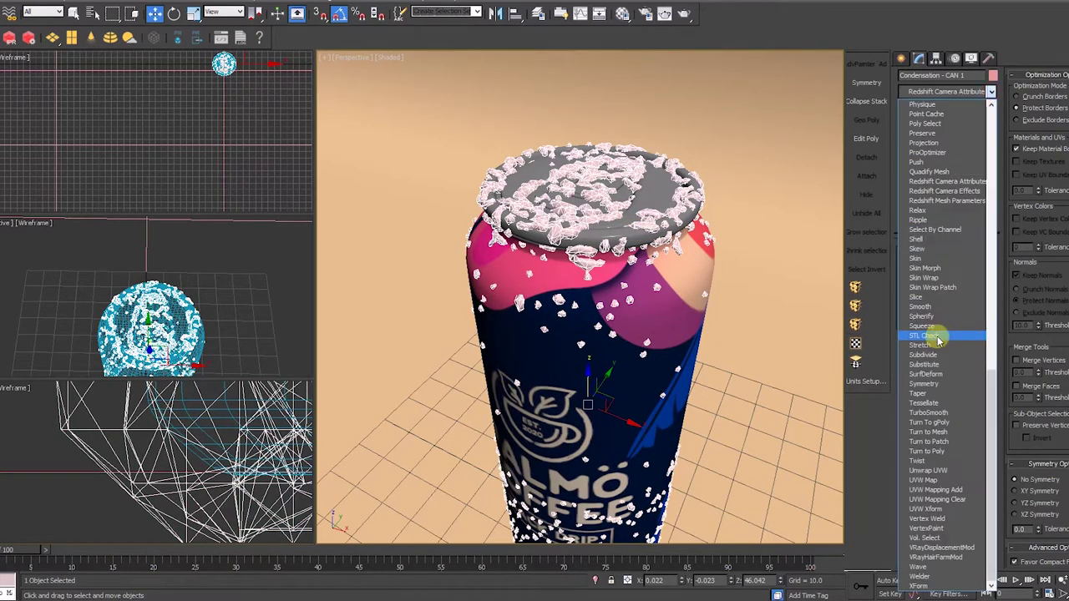
click(927, 210)
scroll(740, 220, down, 5)
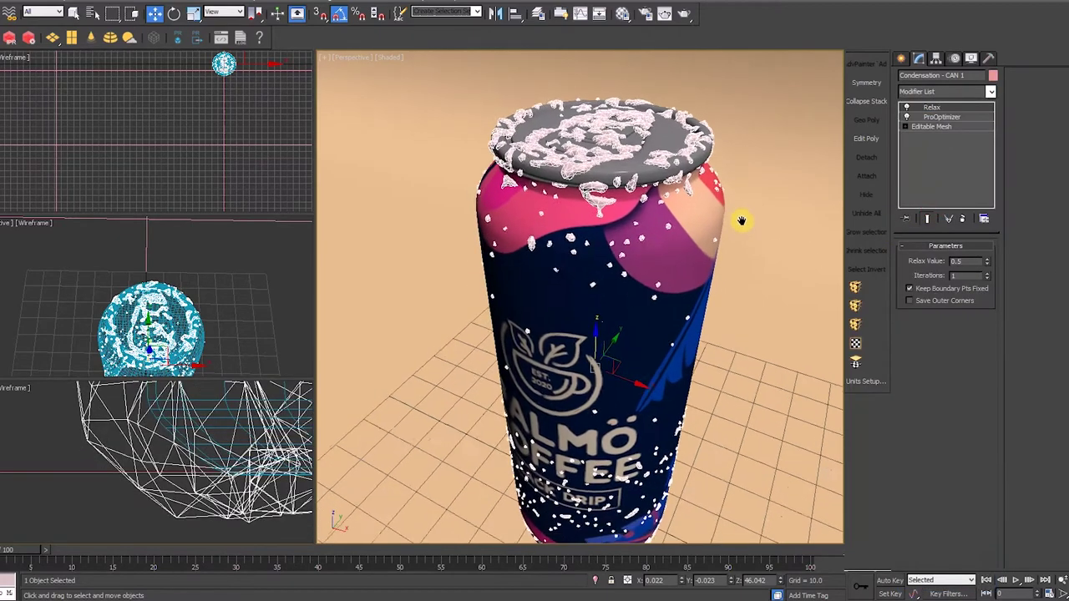
- Set the condensation mesh's Relax value to 0.35 and adjust the number of iterations
alt+middle_drag(746, 221, 731, 218)
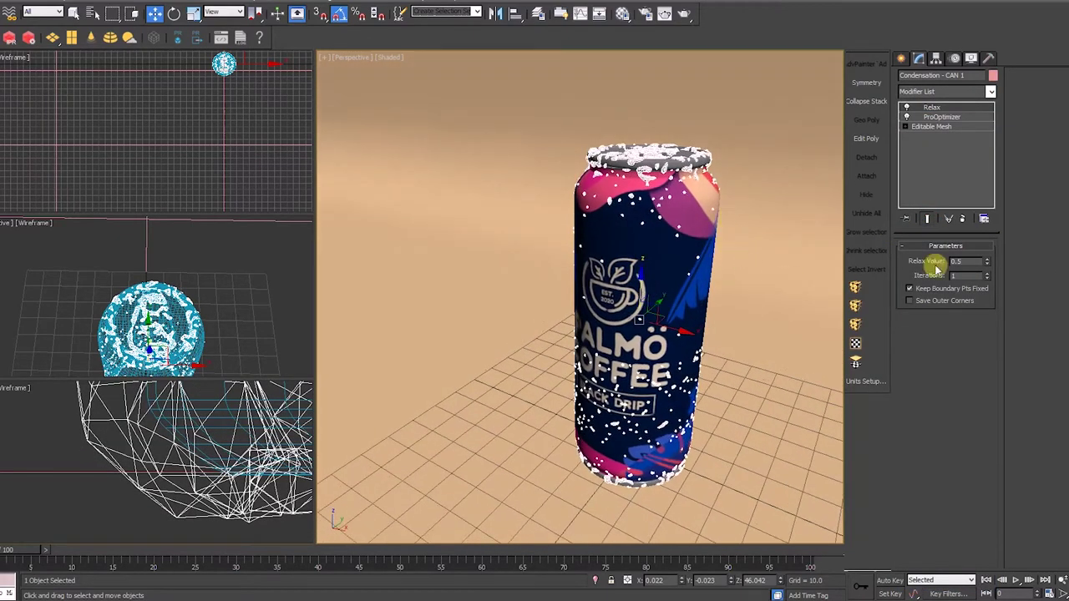
double_click(969, 261)
text(.35)
key(Return)
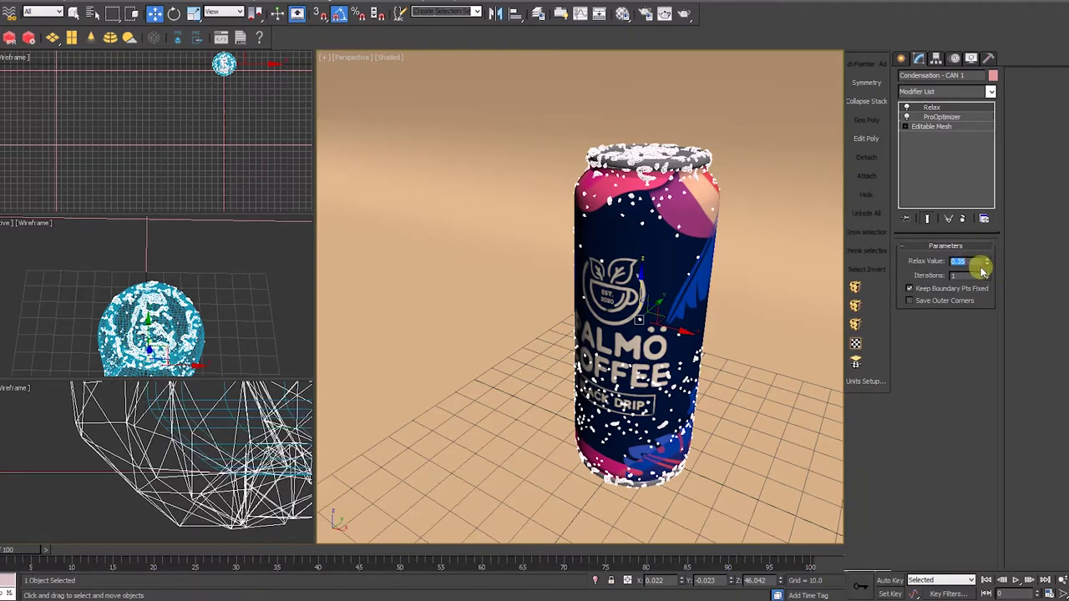
click(987, 273)
- Add a TurboSmooth modifier to the condensation mesh to smooth the droplets
alt+middle_drag(741, 272, 759, 240)
click(983, 91)
scroll(926, 172, down, 10)
click(932, 413)
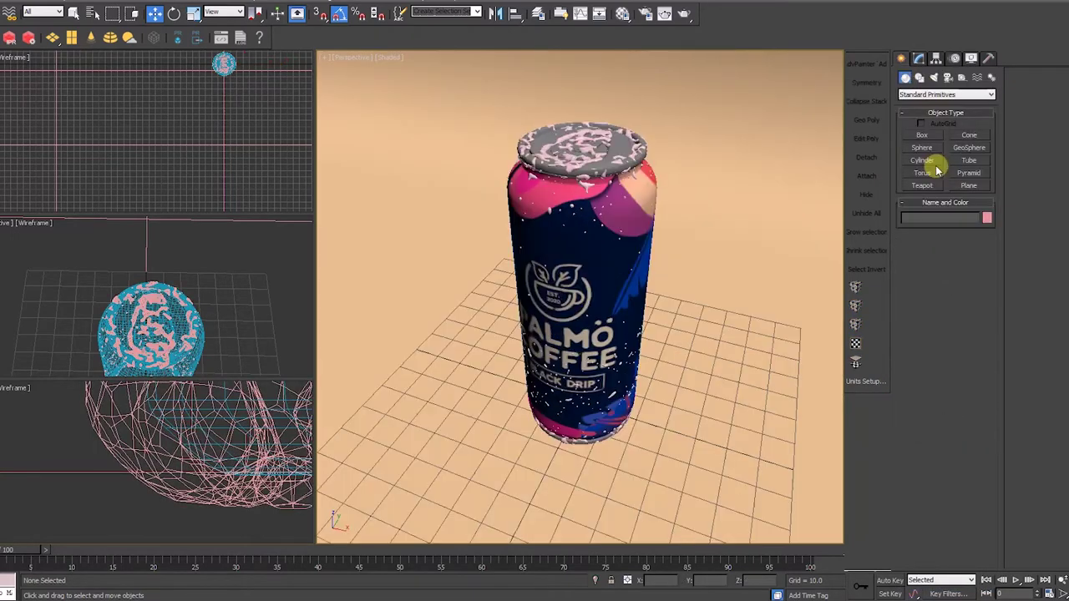
click(927, 160)
drag(673, 420, 672, 418)
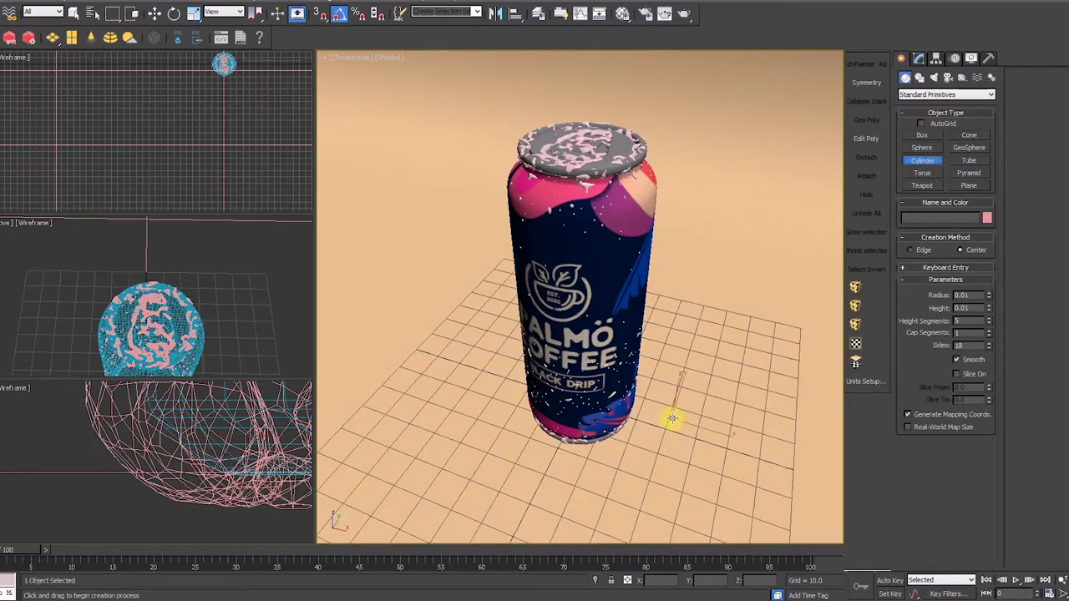
right_click(678, 428)
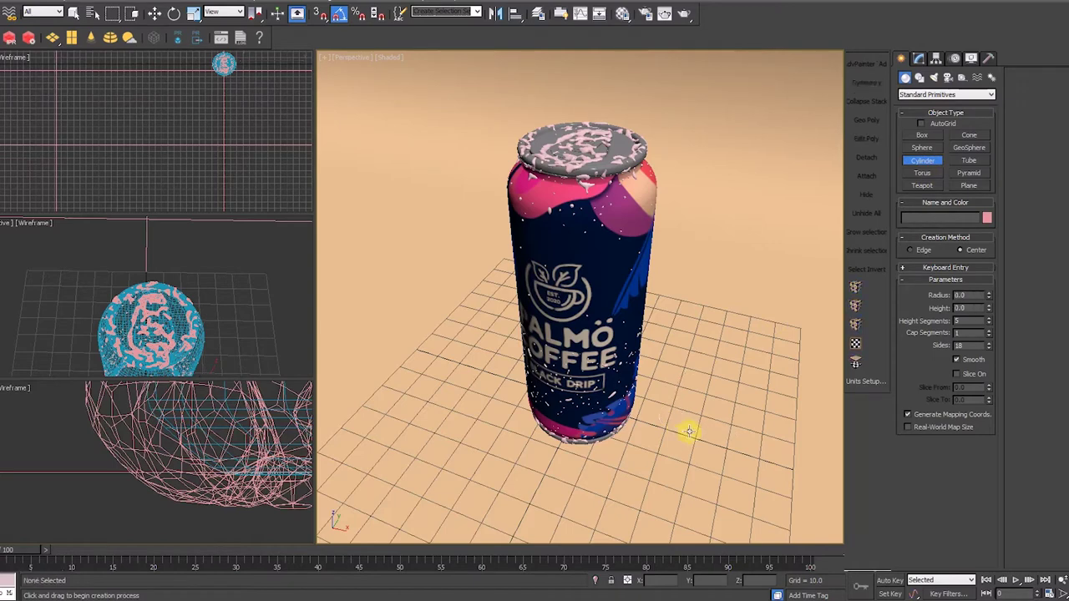
- Create a sphere with a radius of about 3.5 beside the can and raise it to Z about 10.3
click(932, 150)
drag(683, 428, 692, 433)
alt+middle_drag(727, 420, 695, 402)
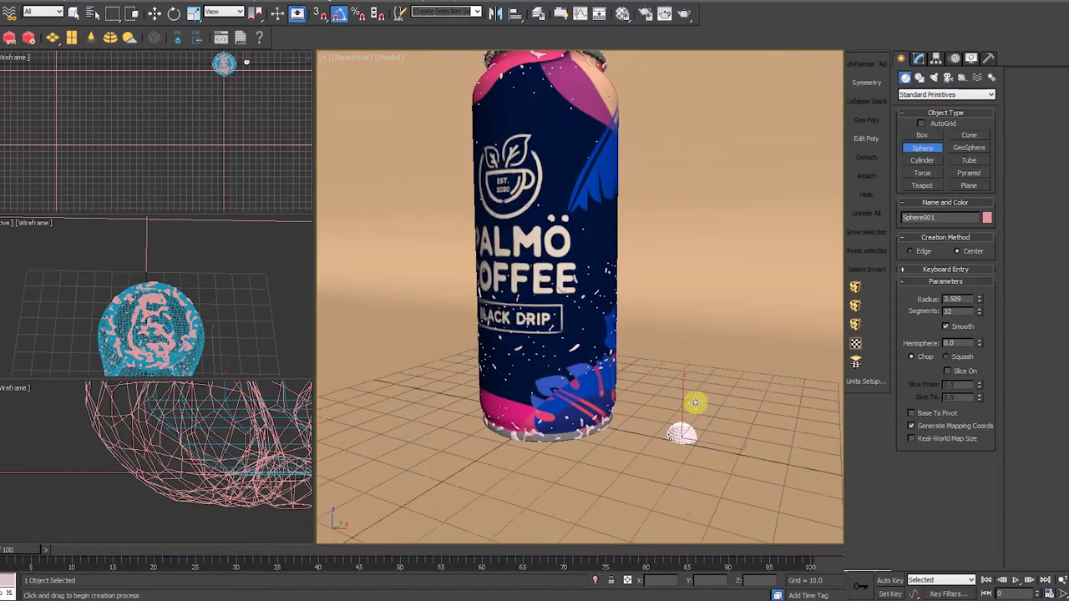
key(w)
drag(685, 402, 688, 365)
- Set the sphere's segments to 18 and convert it to an Editable Poly
click(918, 59)
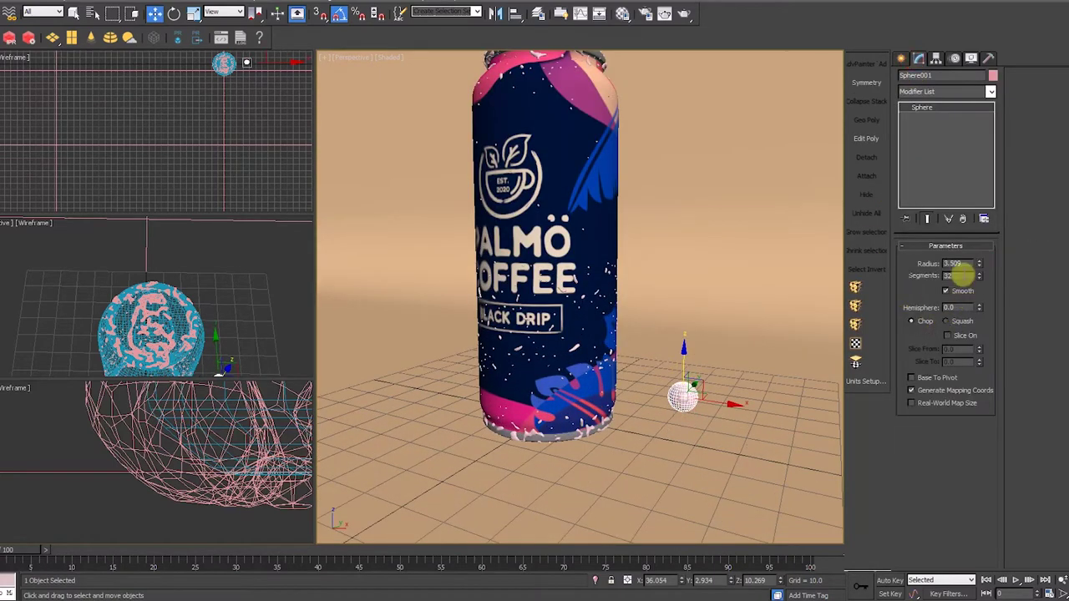
double_click(952, 275)
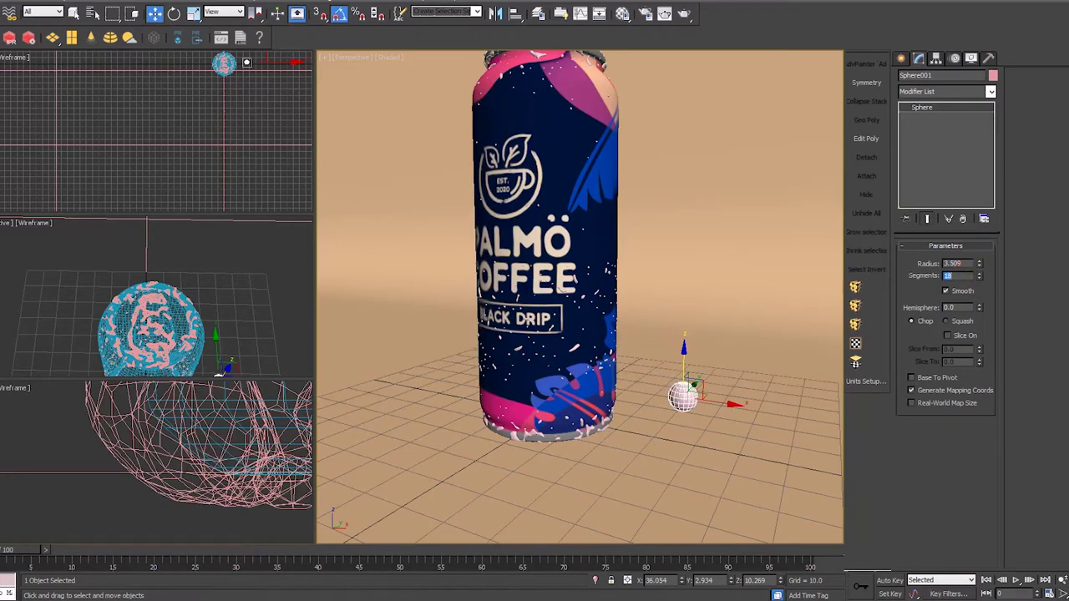
scroll(704, 346, up, 3)
right_click(700, 367)
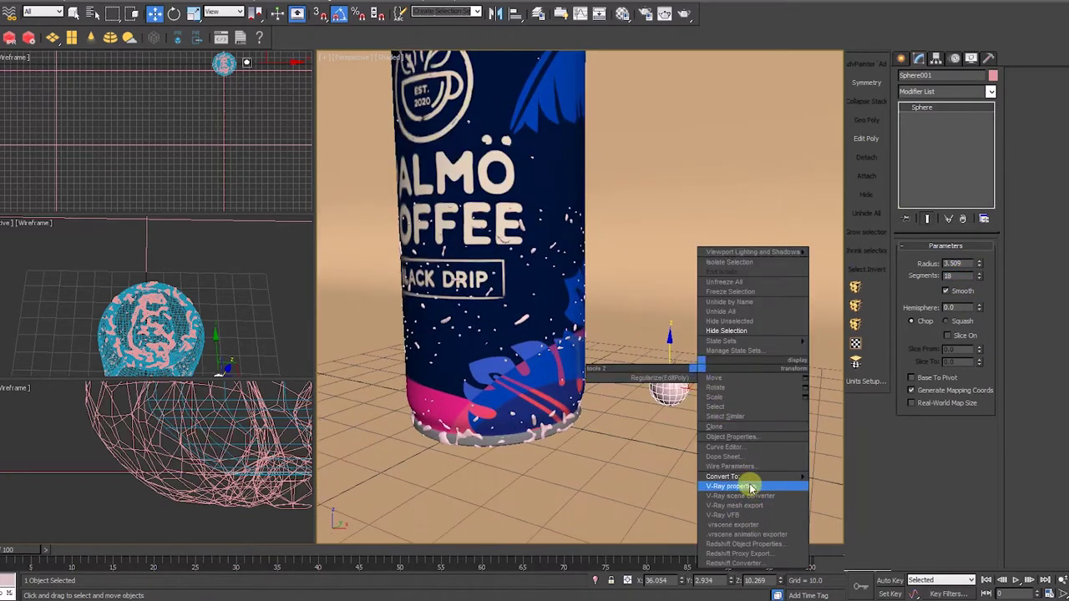
mouse_move(768, 475)
click(844, 486)
- Isolate the sphere in the front view and add an Edit Poly modifier to it
key(f)
key(alt+q)
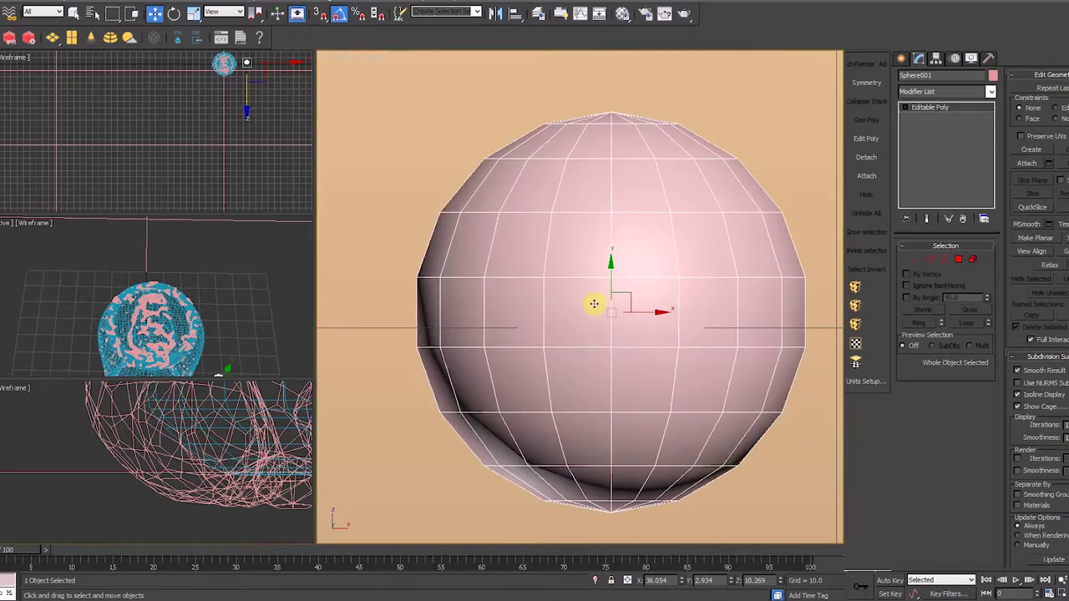
scroll(577, 303, down, 4)
click(861, 144)
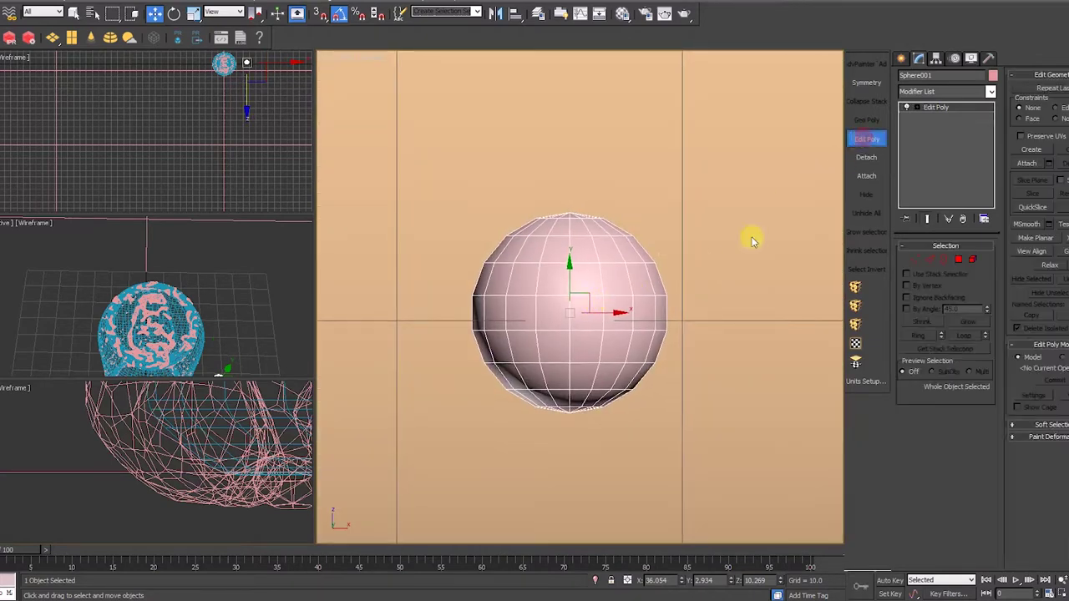
- Flatten the sphere's underside into a dome-shaped droplet by reshaping the vertices of its lower half, and leave vertex editing
middle_drag(645, 257, 667, 268)
key(1)
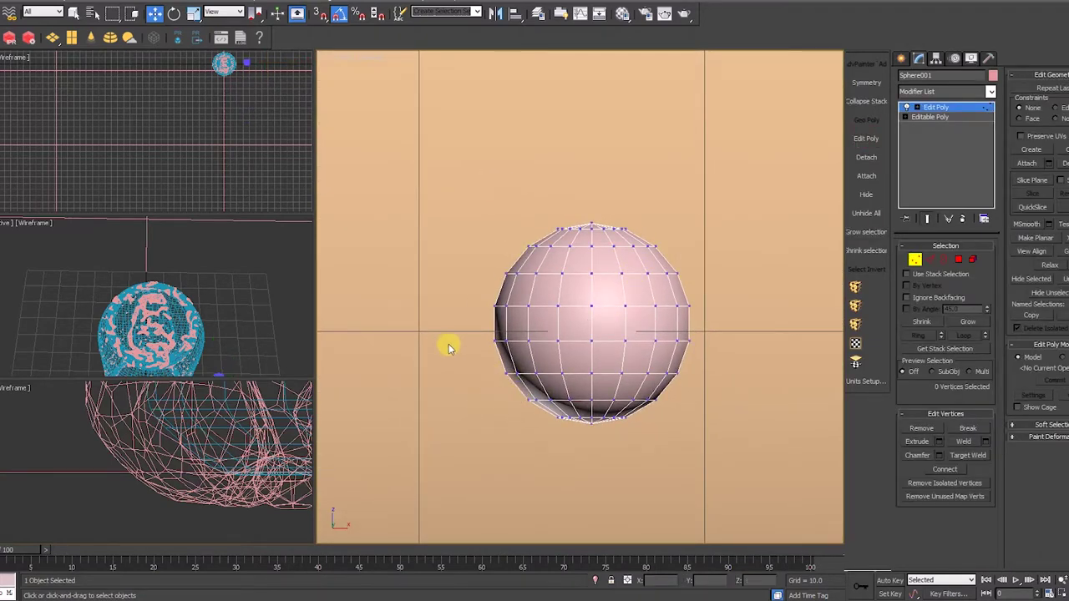
drag(459, 348, 757, 470)
drag(592, 366, 590, 323)
key(r)
key(w)
click(911, 107)
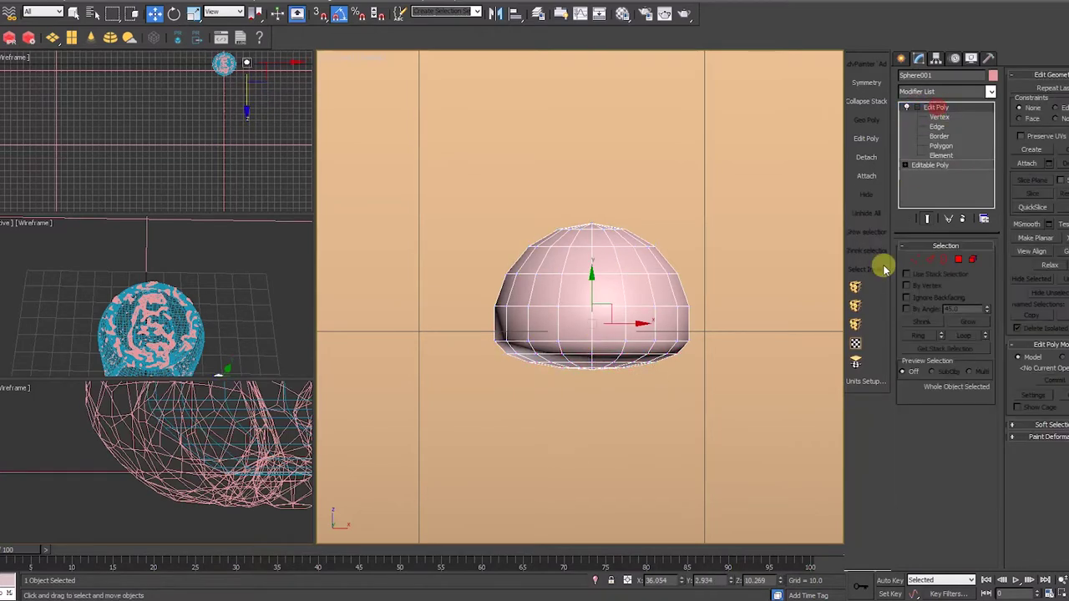
- Squash the droplet's dome with an FFD modifier by lowering the lattice's upper control points, then leave control point editing
click(856, 315)
click(917, 107)
click(949, 117)
drag(451, 212, 661, 229)
drag(592, 188, 585, 246)
click(950, 108)
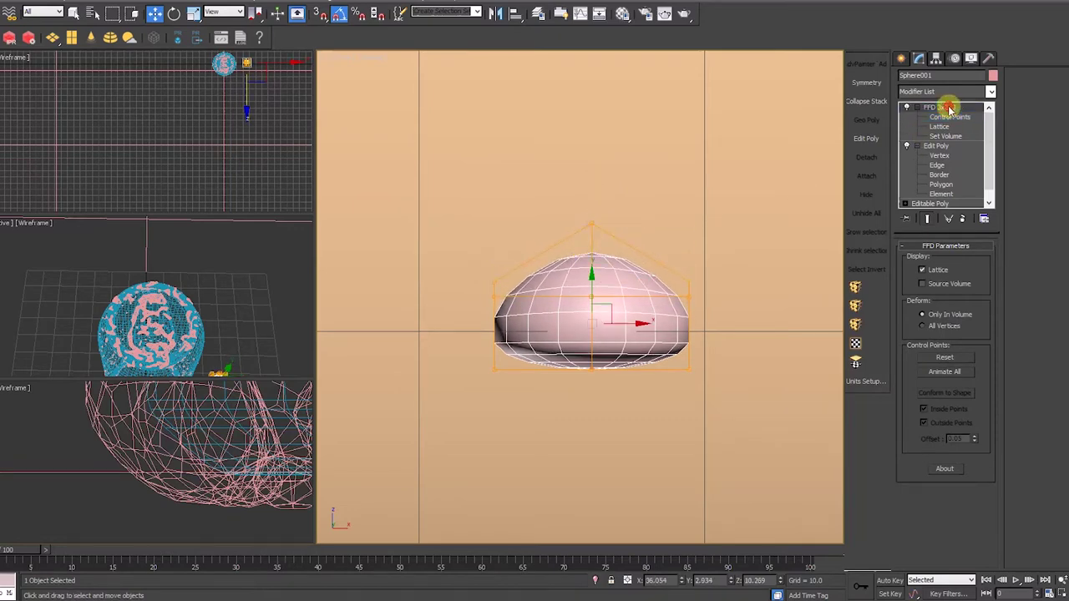
- Convert the reshaped droplet to an Editable Poly and return to the perspective view
right_click(704, 284)
mouse_move(752, 402)
click(817, 402)
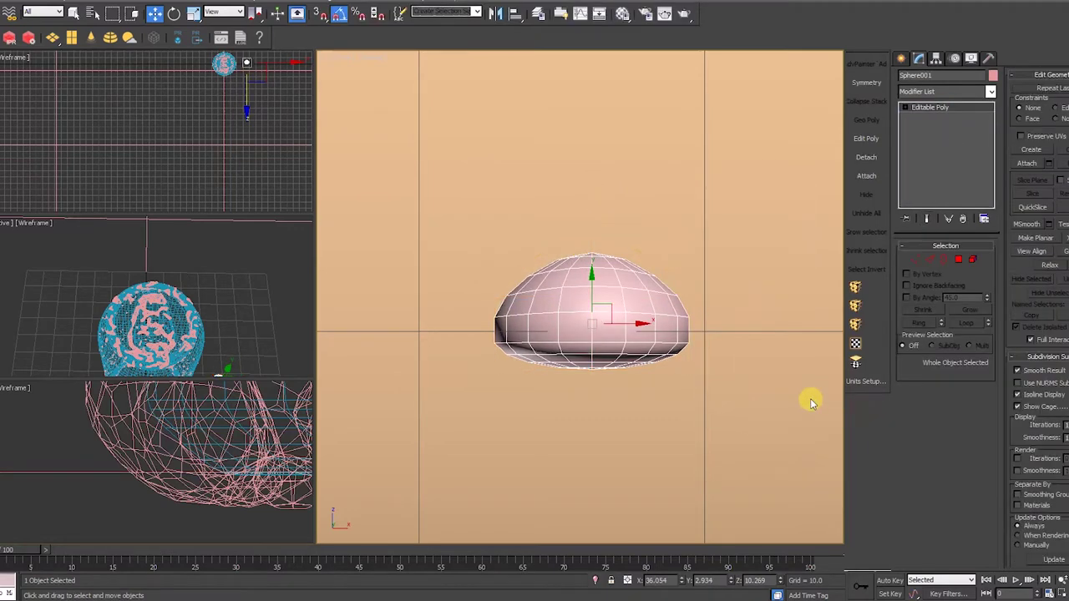
key(p)
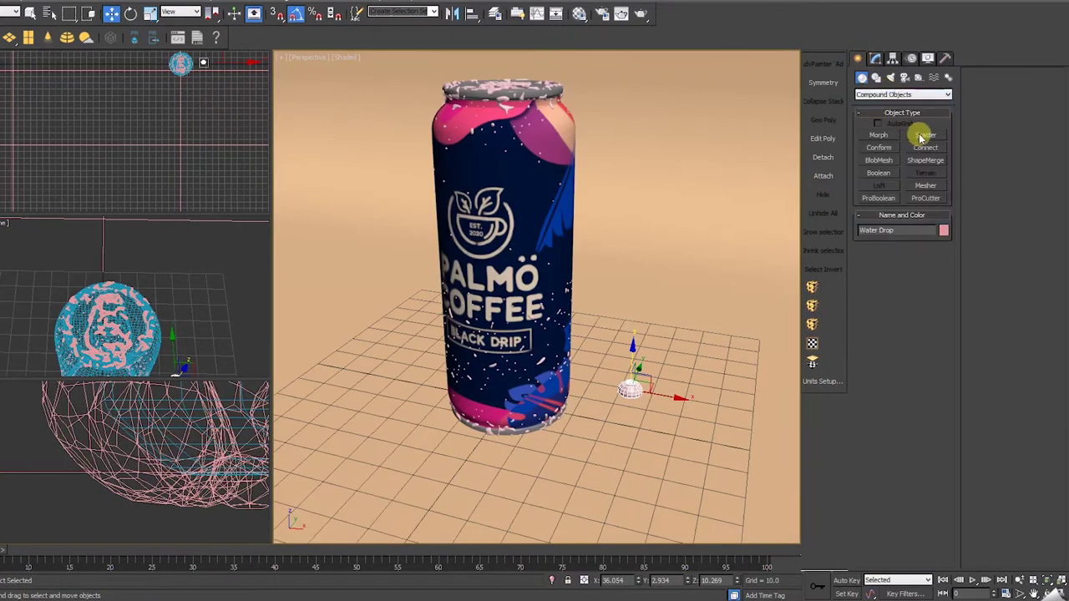
- Make the water drop a Scatter compound object with the can as instanced distribution object, and hide the distribution object
click(924, 136)
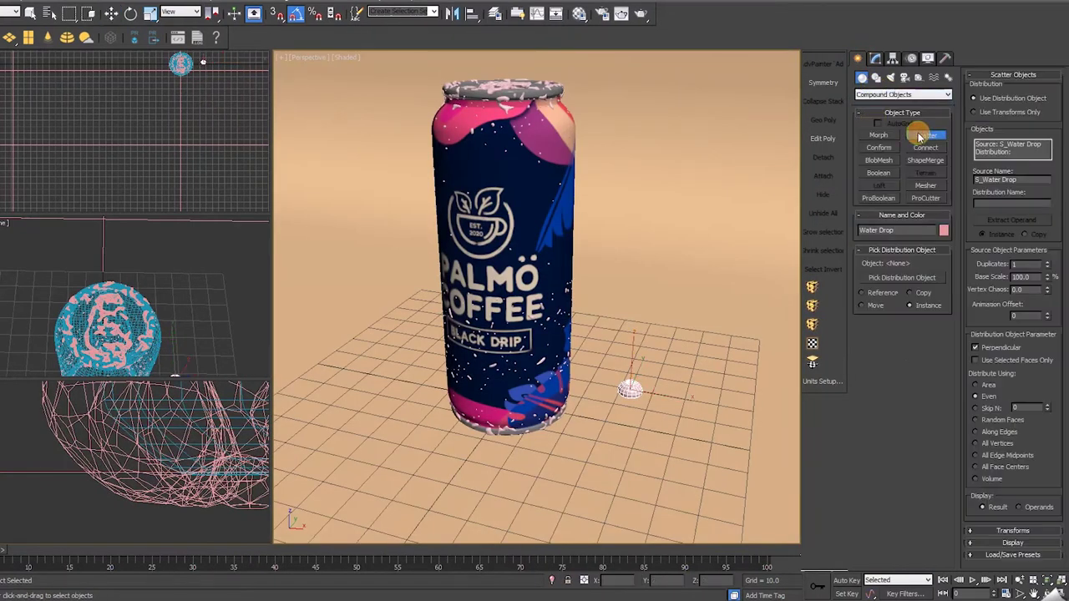
click(904, 277)
click(558, 219)
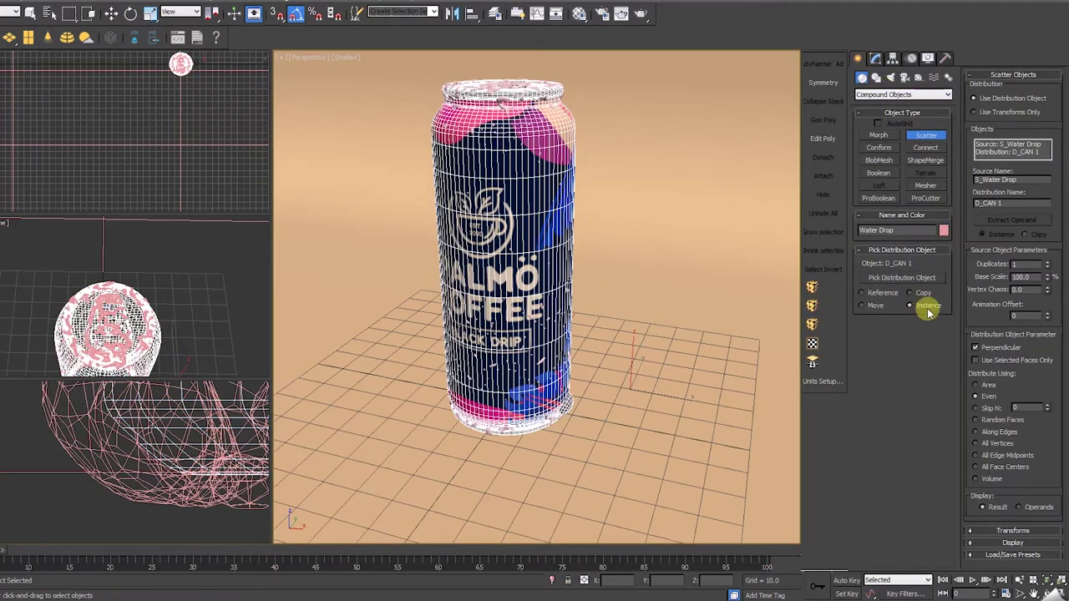
click(1019, 542)
click(991, 528)
scroll(595, 391, up, 8)
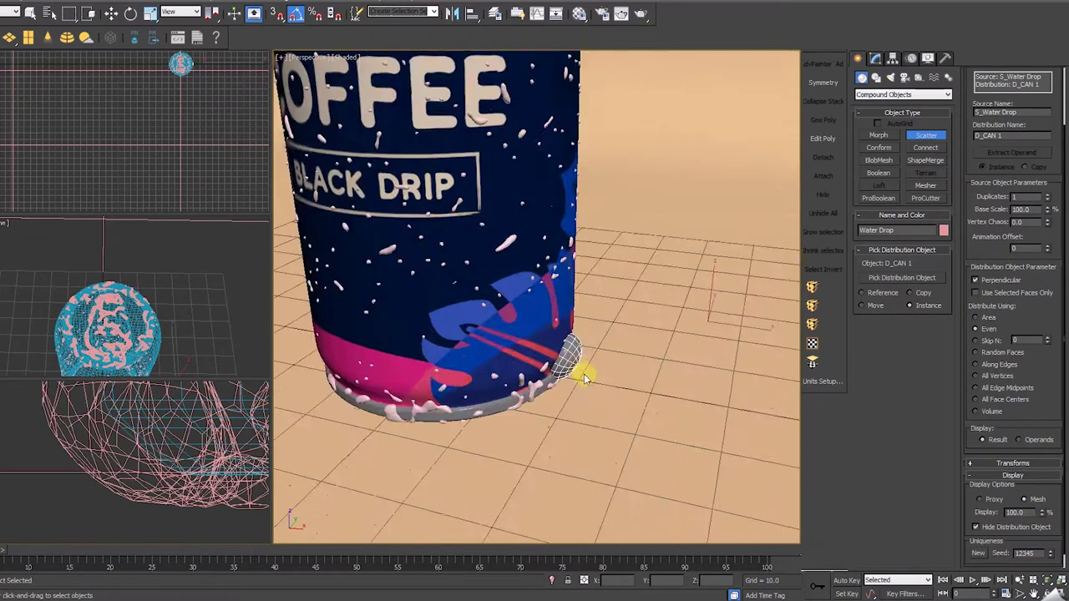
scroll(609, 353, down, 2)
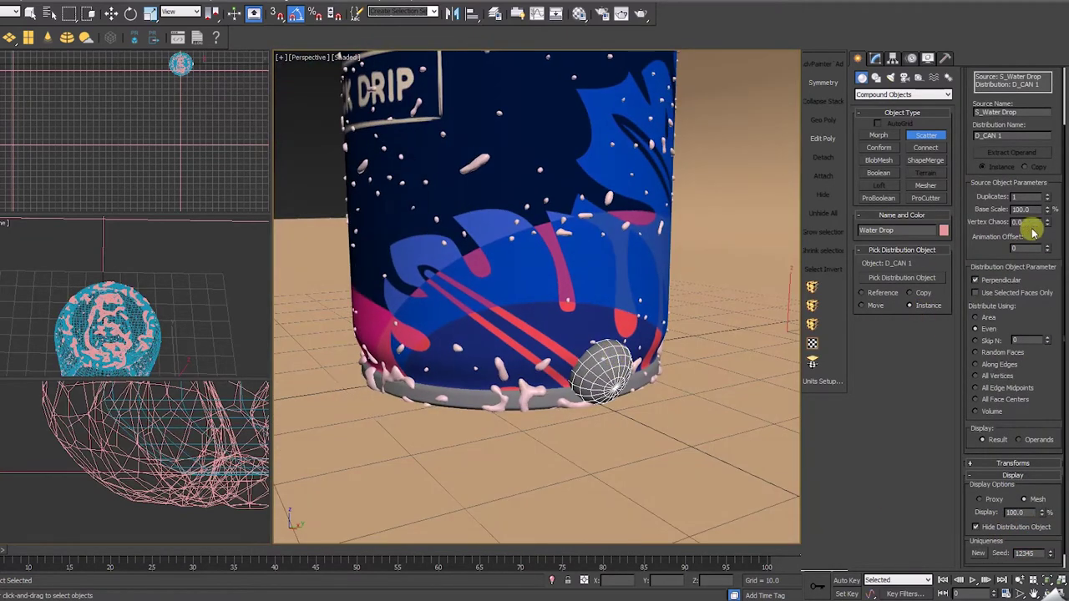
- Shrink the scattered water drop to a base scale of 5%, matching the small droplets already on the can
double_click(1027, 209)
text(4.5)
key(Return)
scroll(634, 375, up, 8)
double_click(1024, 210)
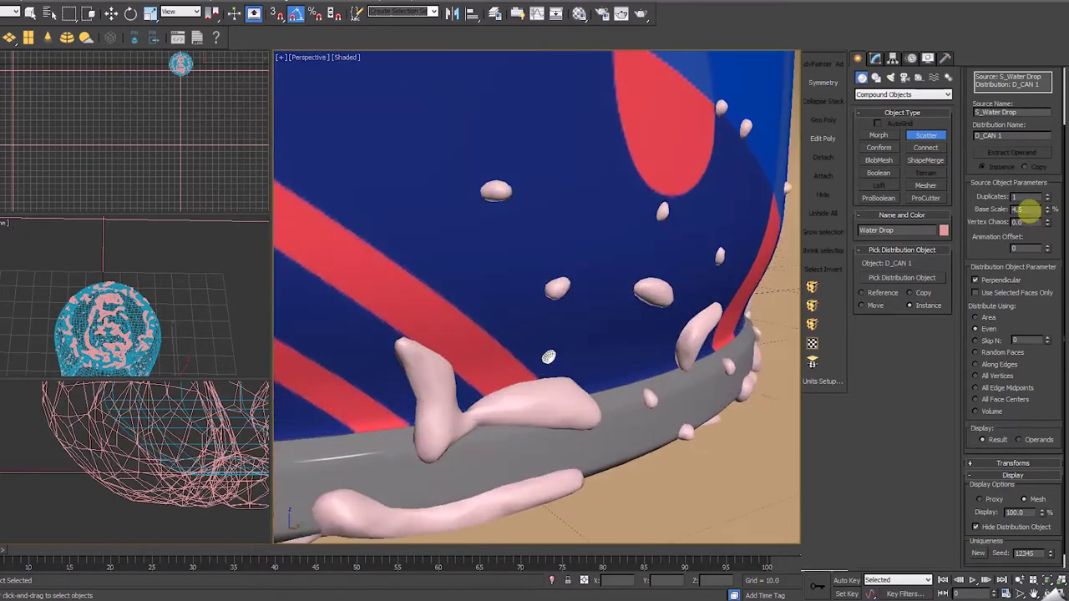
text(5)
key(Return)
scroll(582, 378, down, 7)
scroll(580, 377, down, 2)
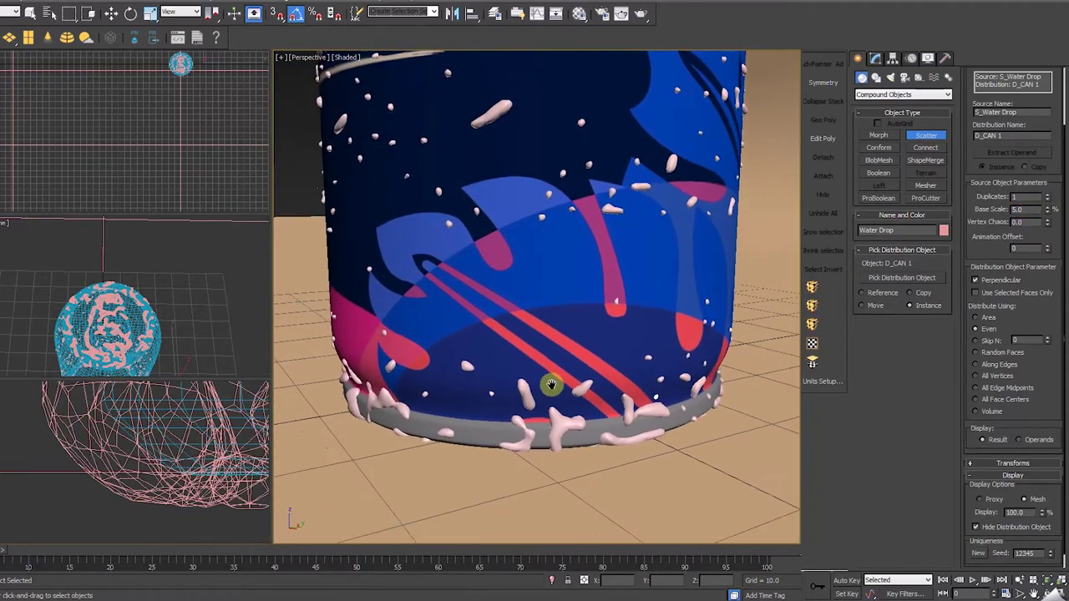
- Distribute the water drops over random faces of the can with 3000 duplicates, then leave the Scatter setup and deselect
click(1002, 352)
scroll(669, 369, down, 3)
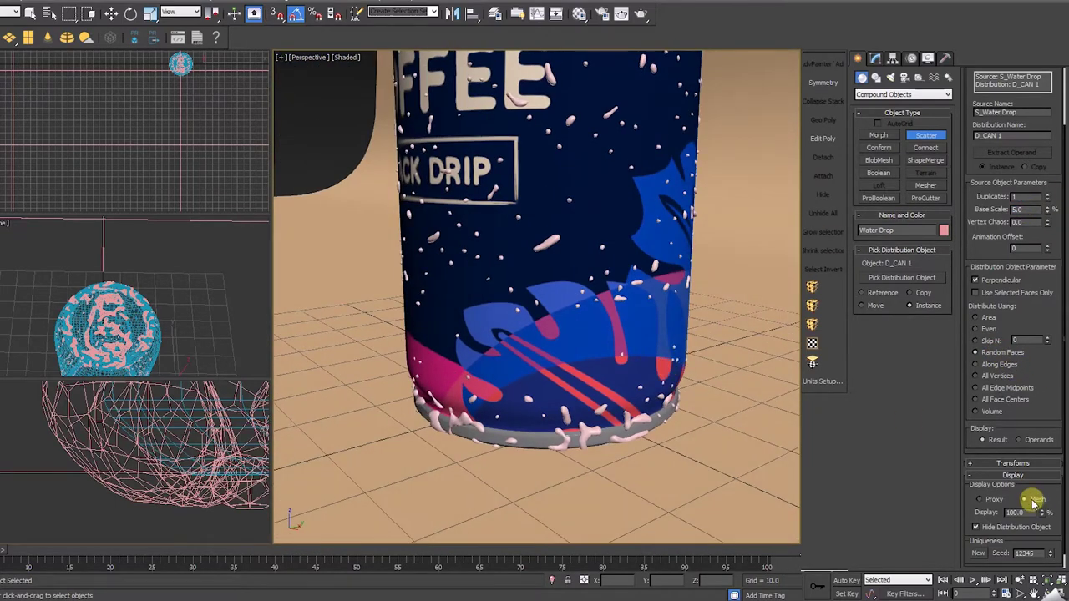
drag(1033, 321, 1026, 389)
double_click(1024, 264)
text(3000)
key(Return)
scroll(611, 232, down, 5)
alt+middle_drag(543, 236, 612, 338)
scroll(523, 233, up, 6)
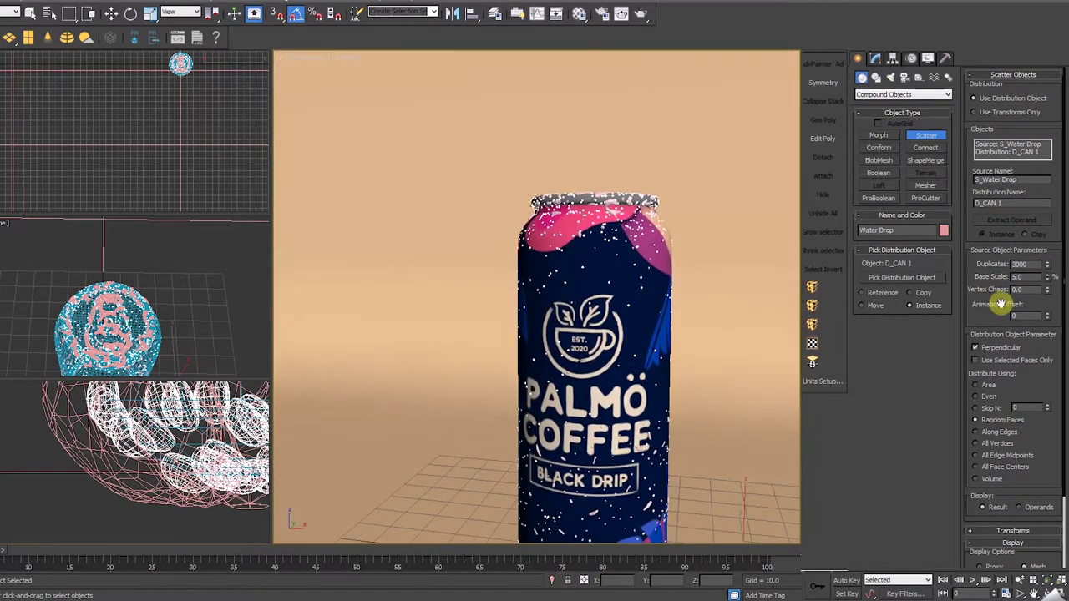
double_click(1017, 276)
alt+middle_drag(756, 275, 756, 313)
key(w)
click(766, 401)
scroll(601, 231, up, 6)
alt+middle_drag(530, 226, 596, 284)
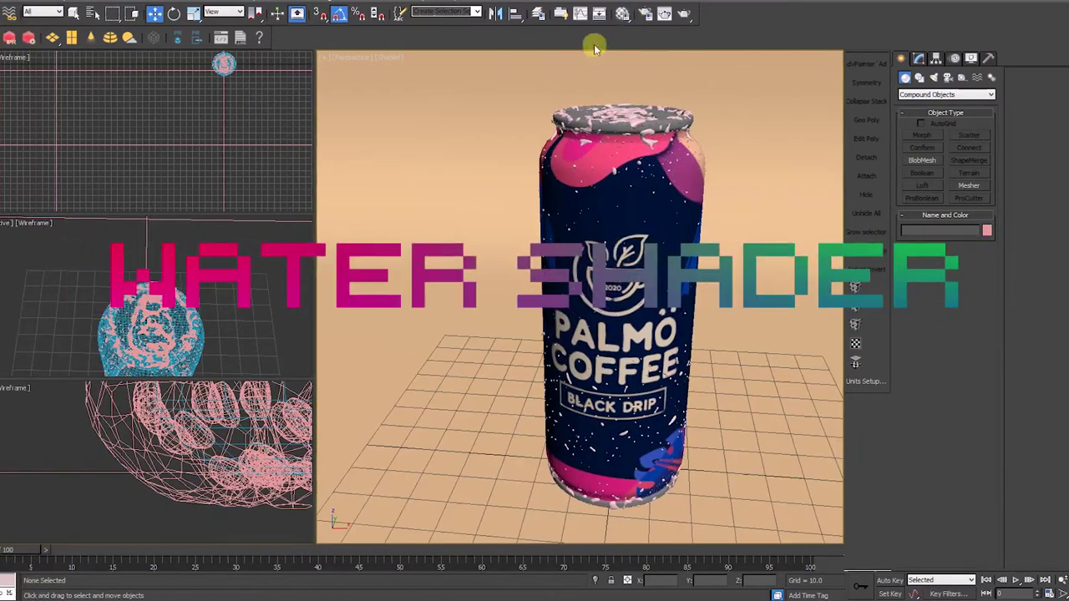
- Name the unused third material Water Droplets and change its type from Standard to VRayMtl
click(622, 13)
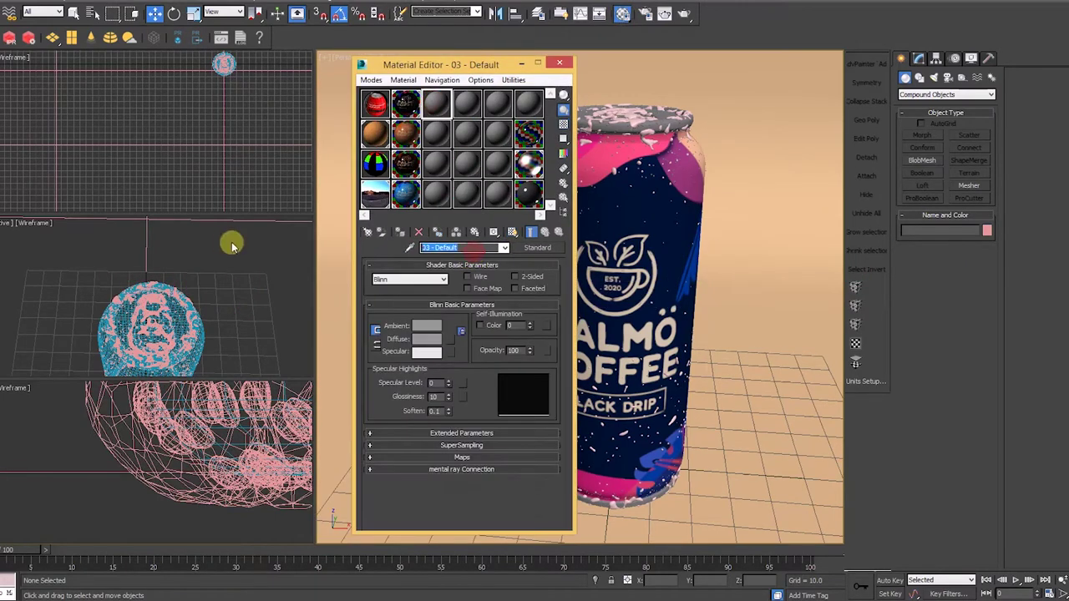
text(Water Droplets)
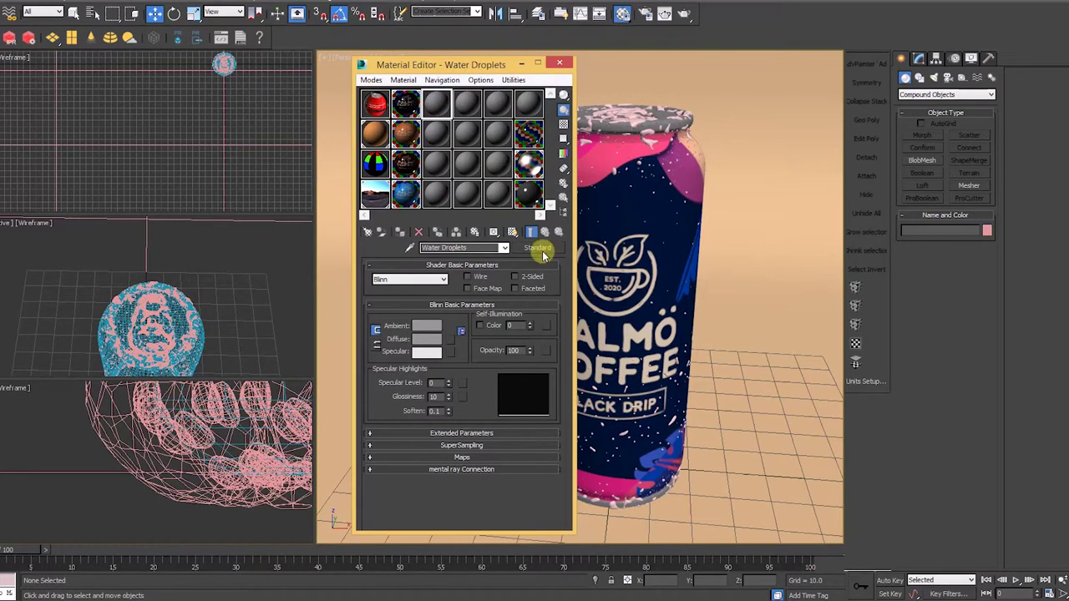
click(542, 249)
click(518, 245)
double_click(520, 342)
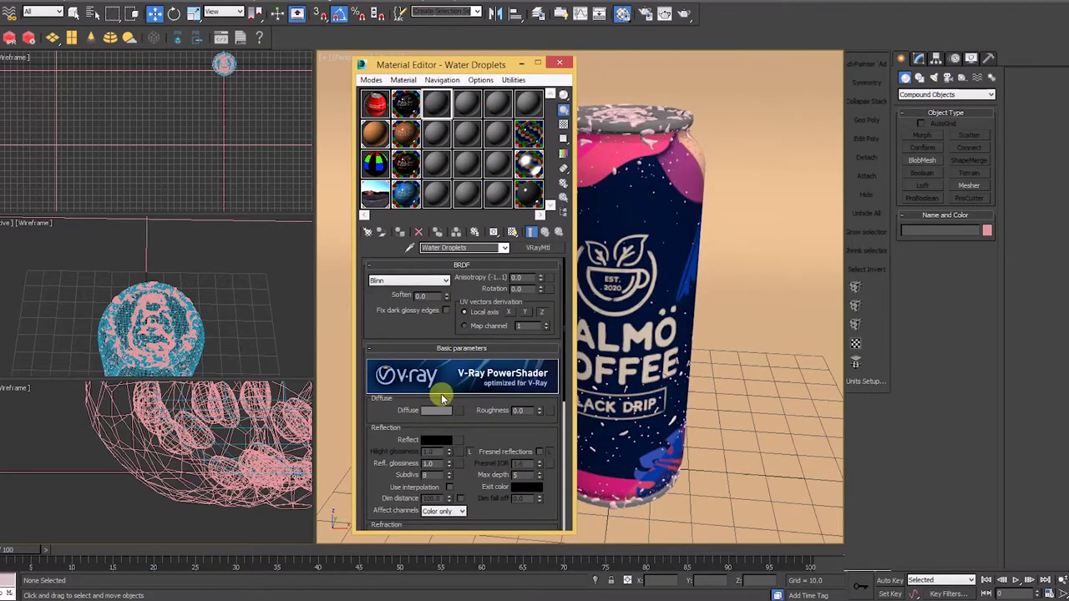
- Set the Water Droplets material's diffuse colour to pure black
scroll(438, 352, down, 2)
click(430, 322)
drag(306, 76, 306, 52)
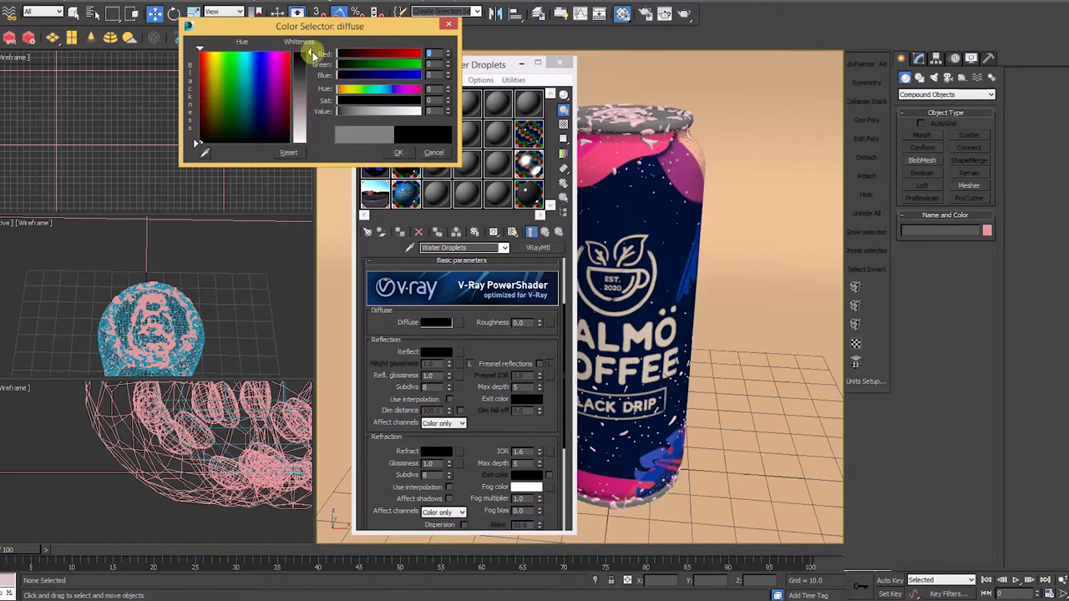
click(400, 153)
- Set the material's reflection colour to near-white RGB 254 and enable Fresnel reflections with a Fresnel IOR of 1.4
click(436, 351)
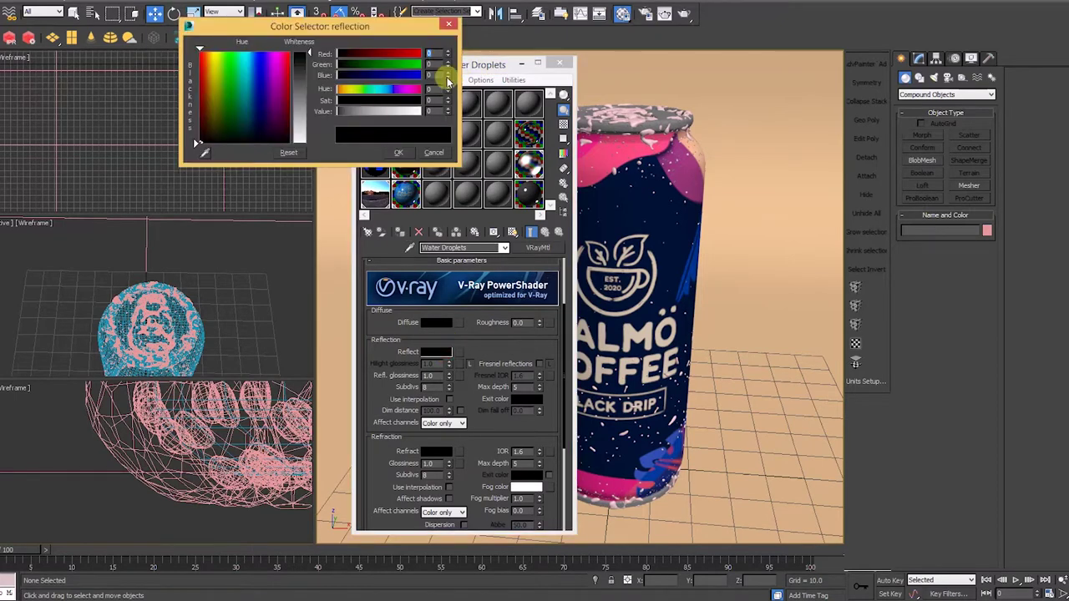
drag(309, 52, 310, 139)
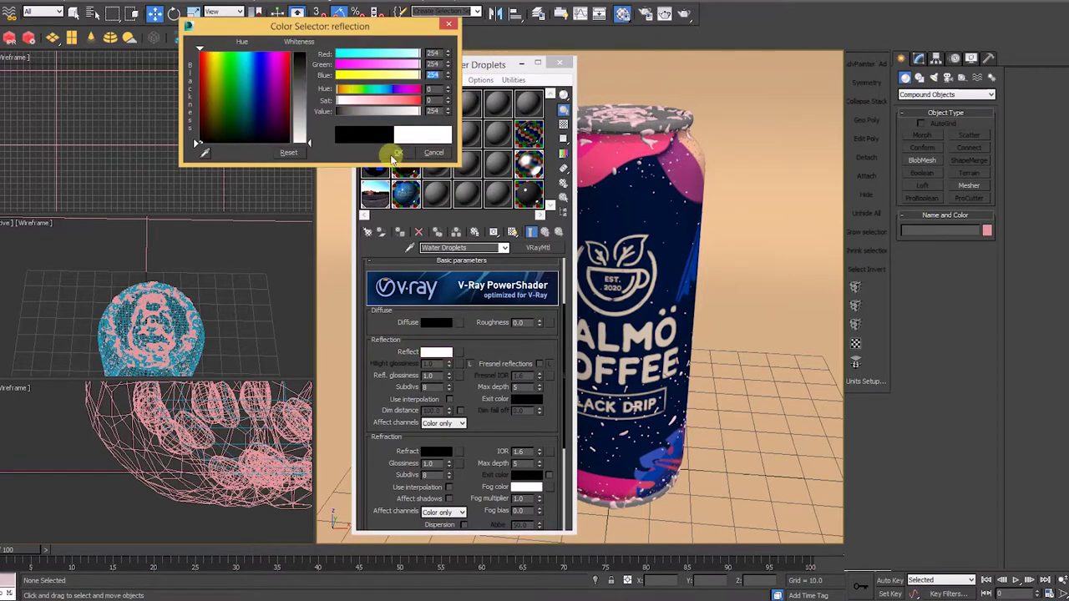
click(398, 153)
drag(479, 350, 477, 310)
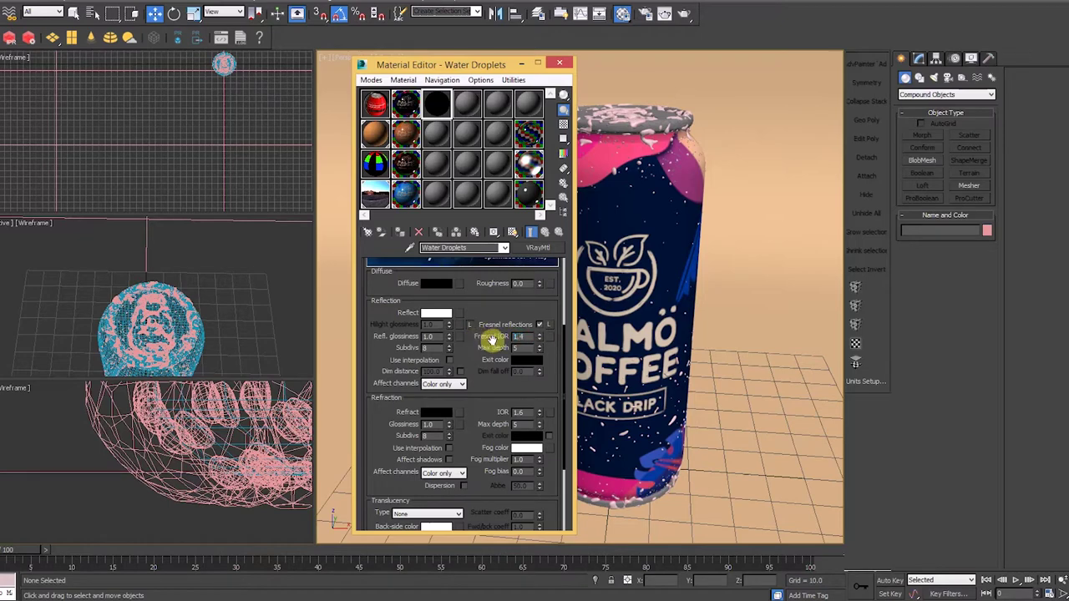
- Show an enlarged preview of the Water Droplets material beside the editor with a checkered background
double_click(440, 103)
drag(576, 127, 617, 125)
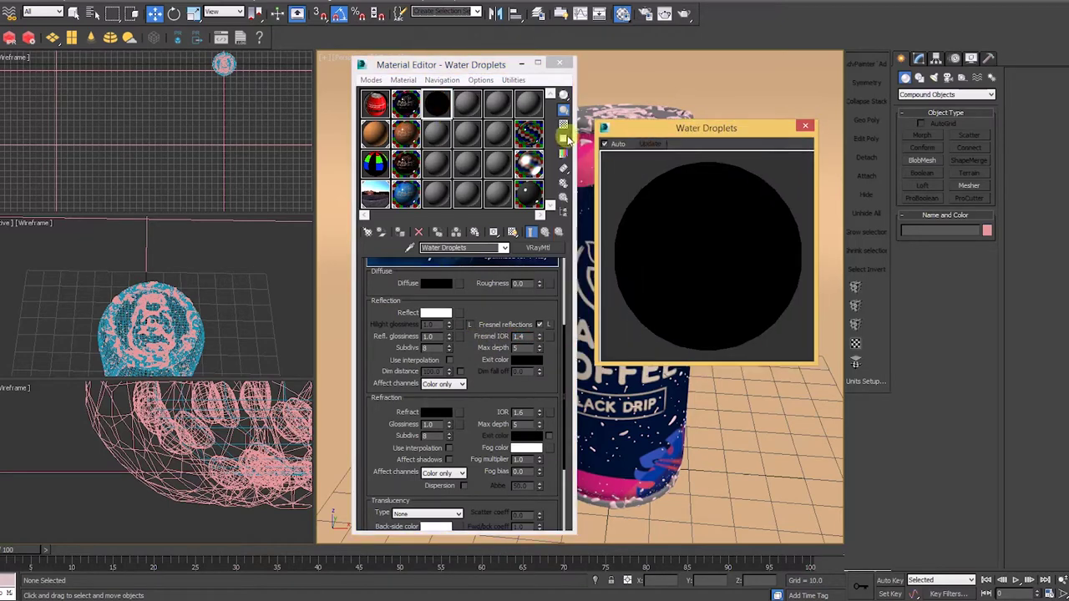
click(564, 125)
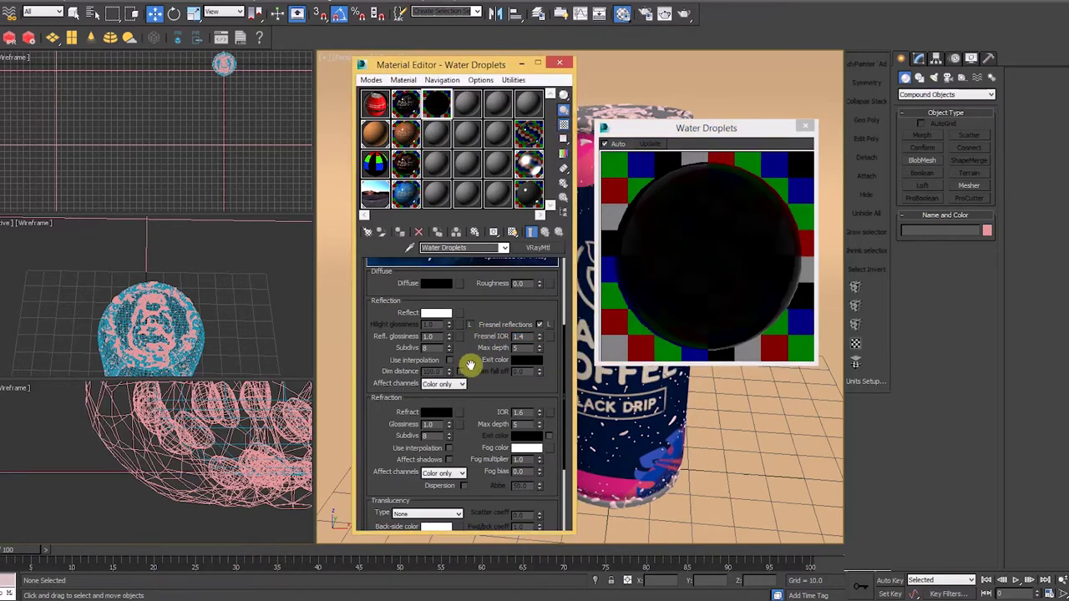
- Set the material's refraction colour to RGB 250 and its IOR to 1.333, with Affect shadows enabled
click(435, 413)
text(250)
key(Tab)
text(250)
key(Tab)
text(250)
key(Return)
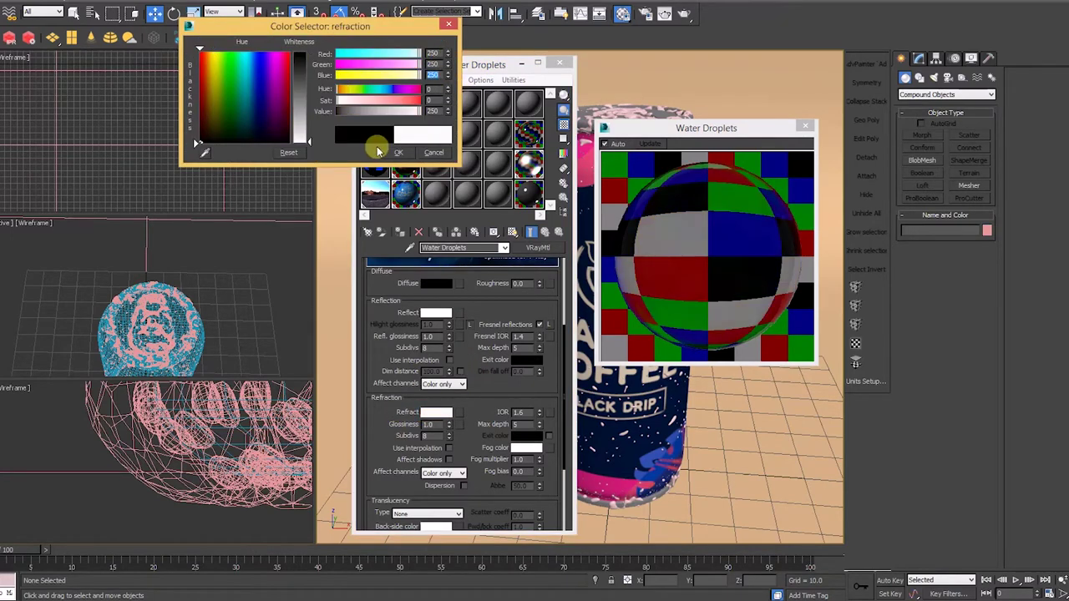
click(397, 152)
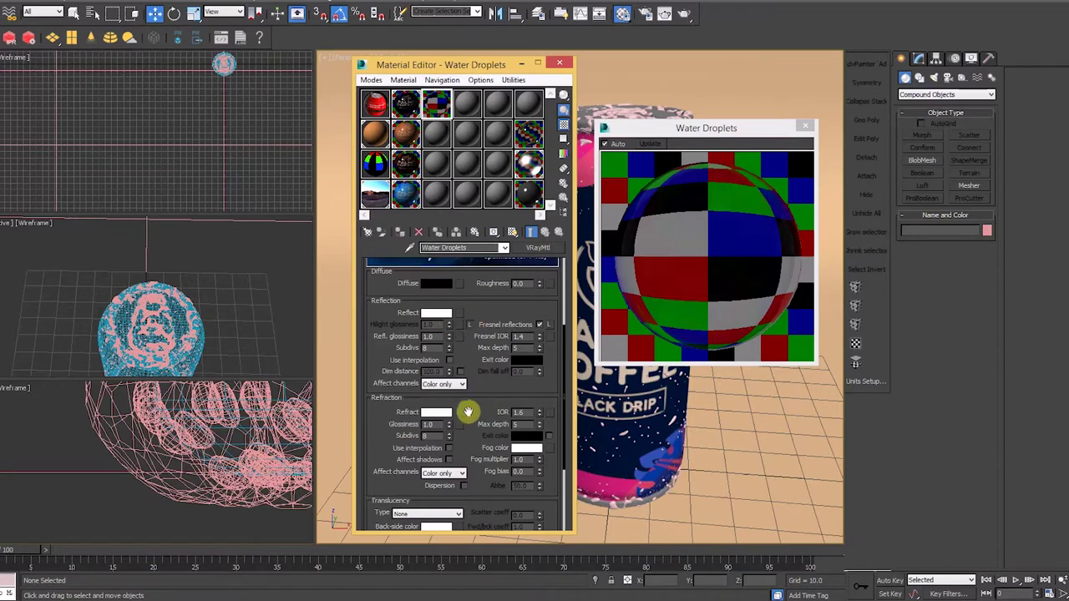
drag(496, 410, 522, 309)
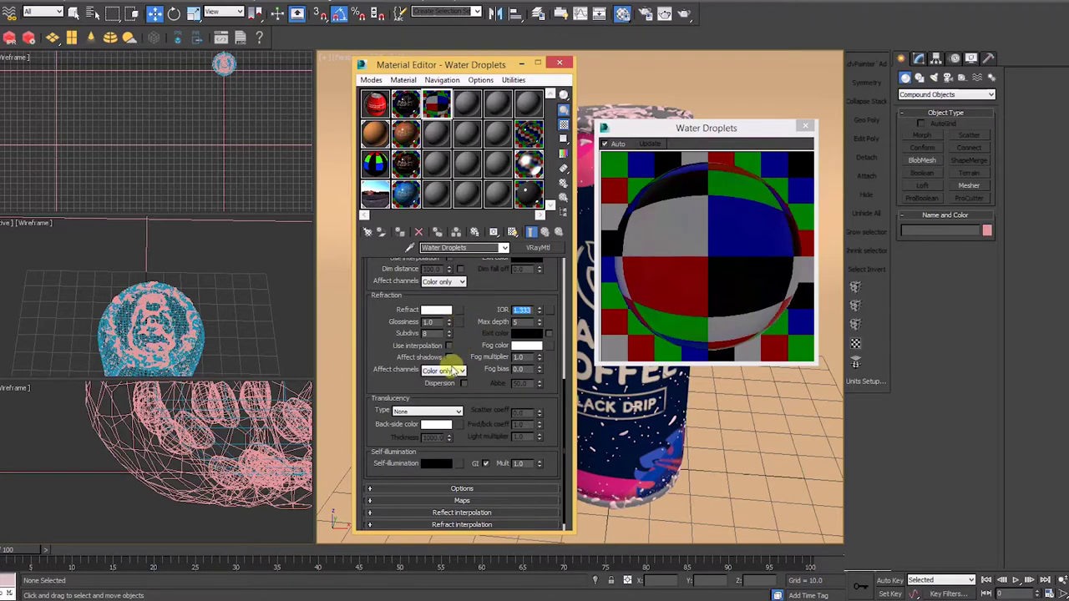
drag(458, 399, 467, 351)
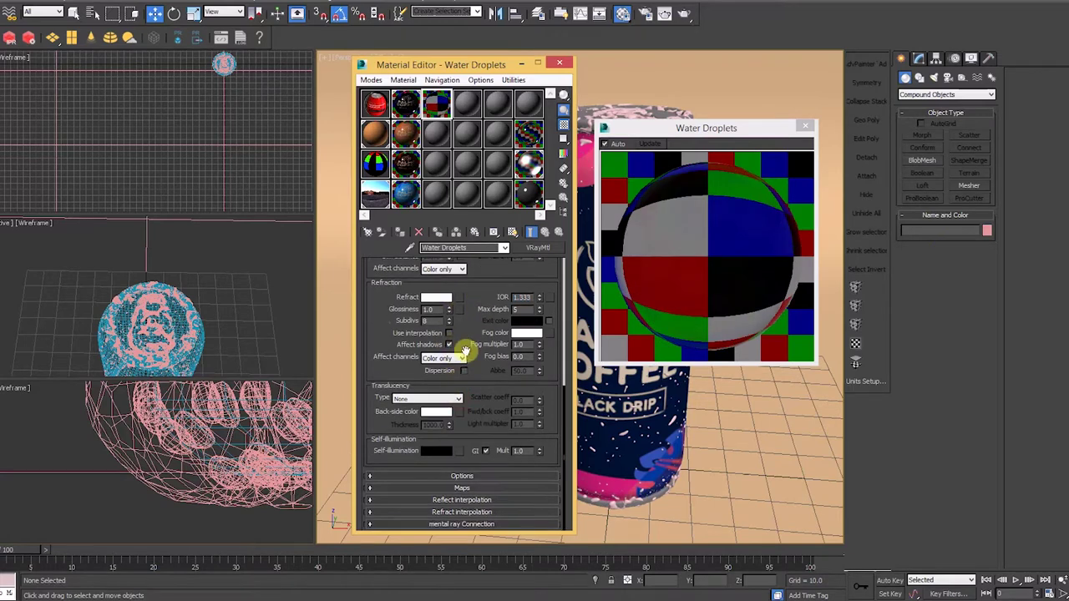
- In the material's options, enable Reflect on back side and set the cutoff to 0.001
click(462, 476)
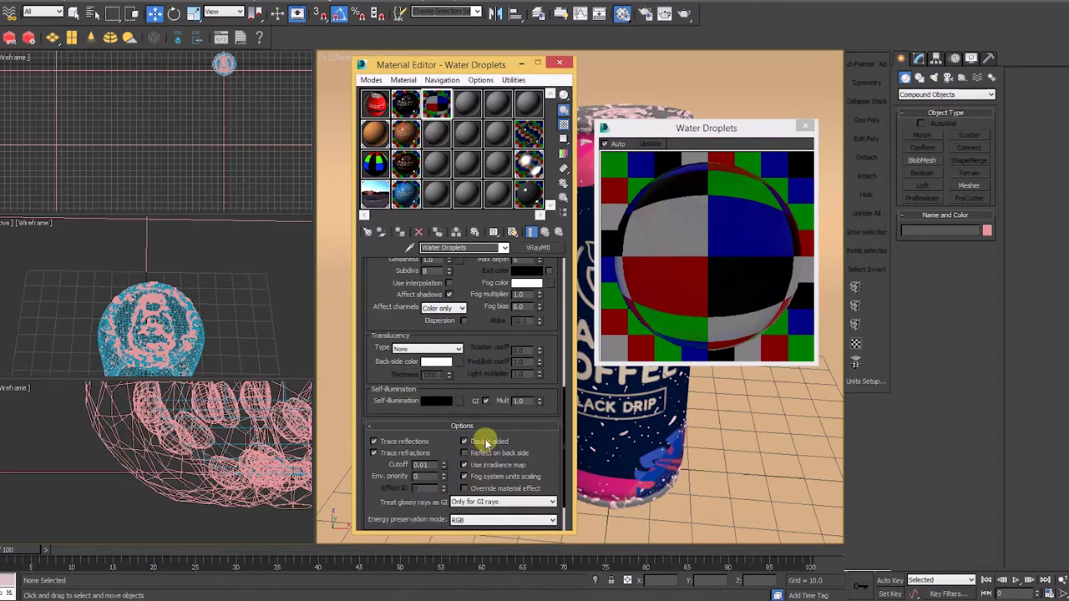
drag(481, 440, 480, 318)
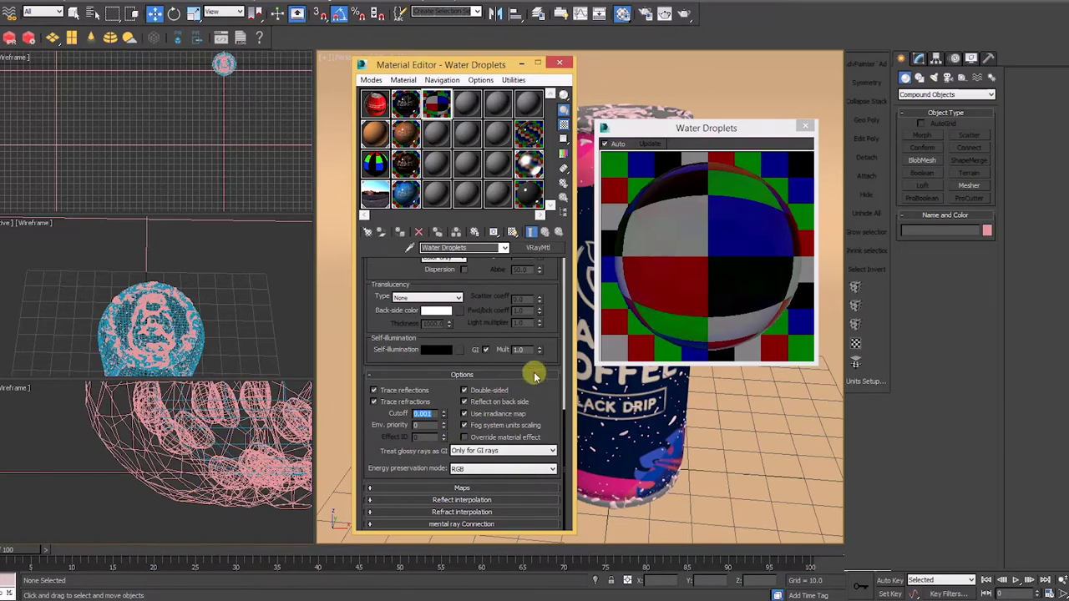
scroll(481, 368, up, 10)
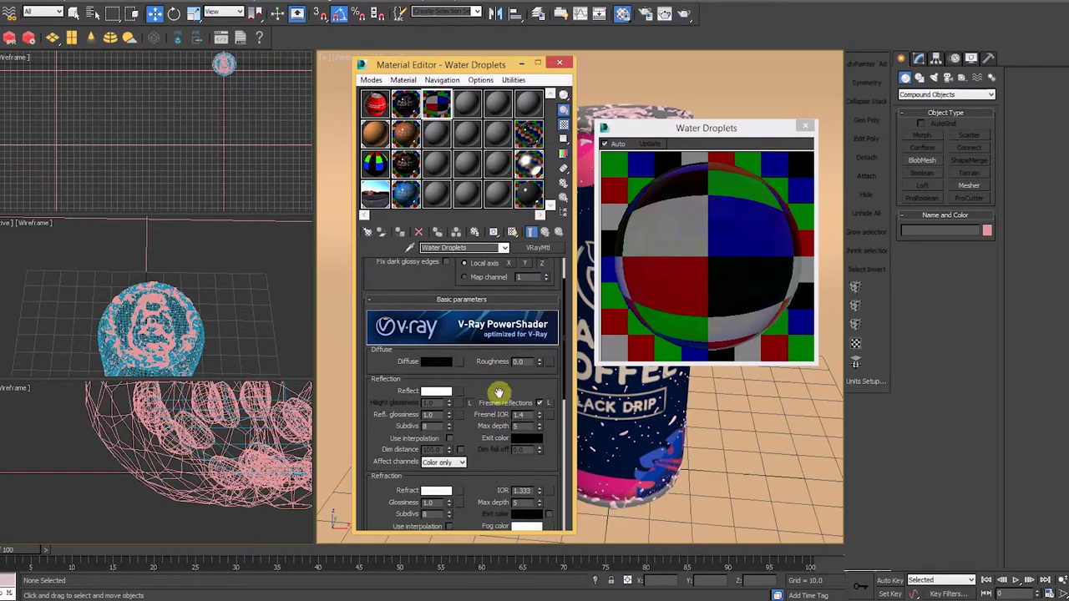
scroll(496, 389, down, 5)
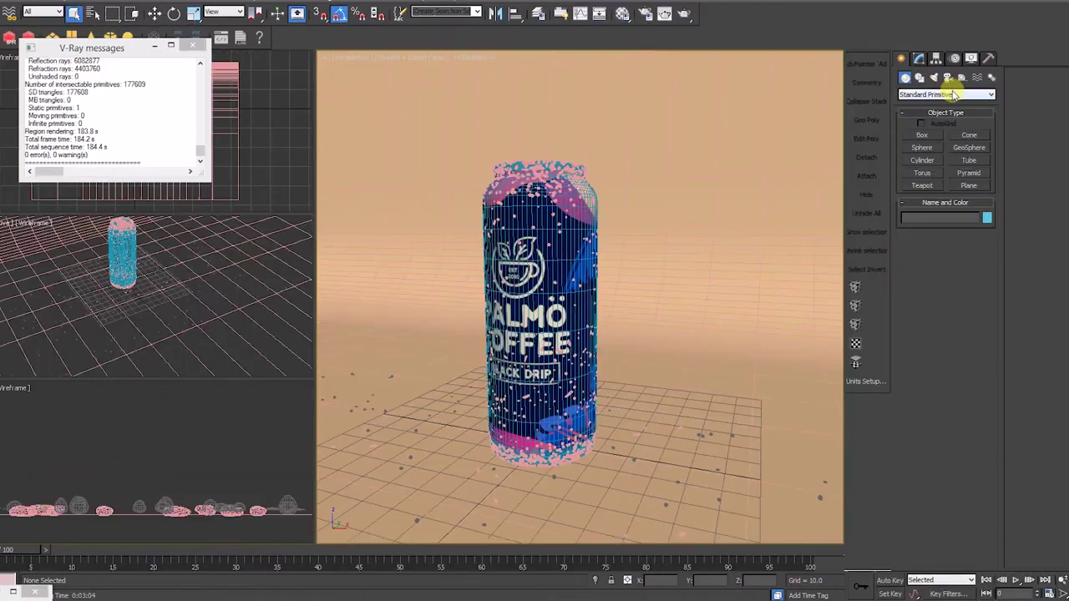
- Create a PF Source with a rectangular emitter of about 38 by 20 at the can's base and centre it at the origin
click(947, 95)
click(930, 129)
click(931, 137)
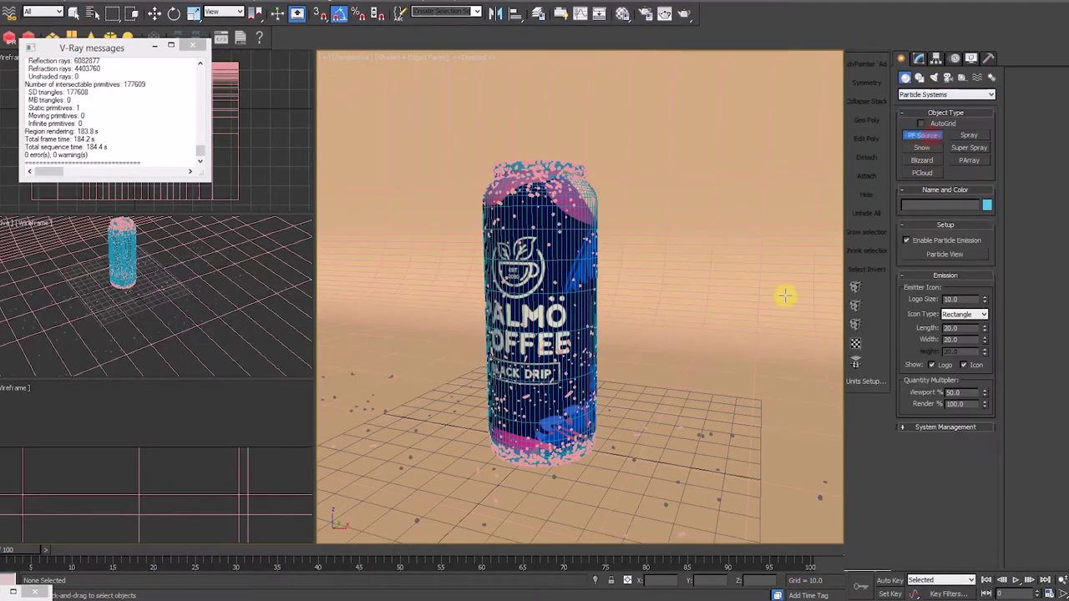
middle_drag(664, 447, 640, 396)
drag(655, 397, 702, 452)
key(w)
right_click(682, 580)
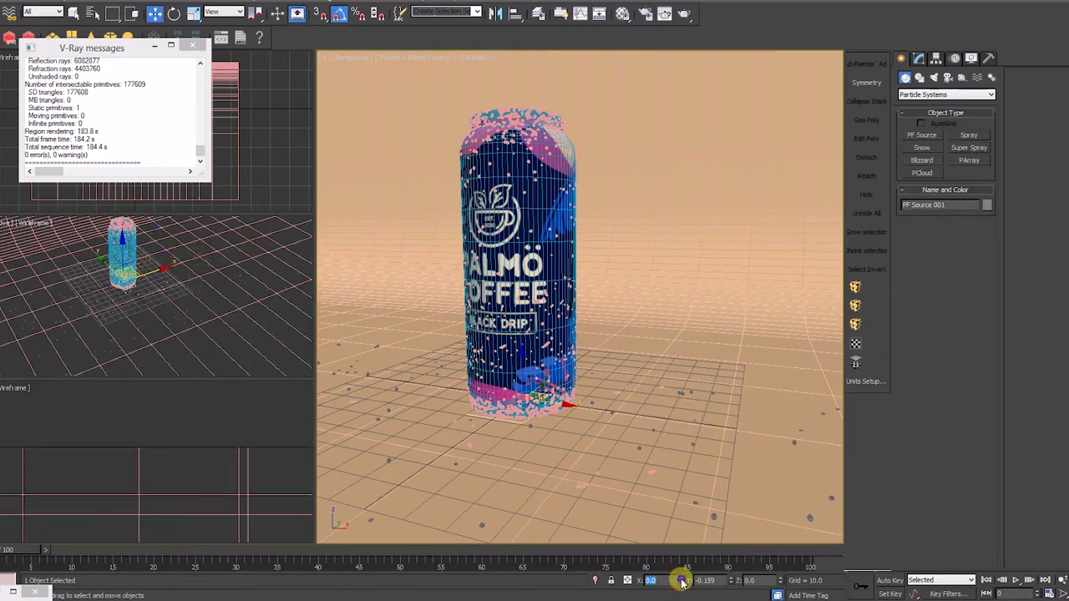
- Isolate the particle source and change its emitter to a sphere with a diameter of 10
key(alt+q)
alt+middle_drag(571, 347, 632, 357)
scroll(637, 368, down, 3)
middle_drag(631, 358, 626, 323)
click(919, 58)
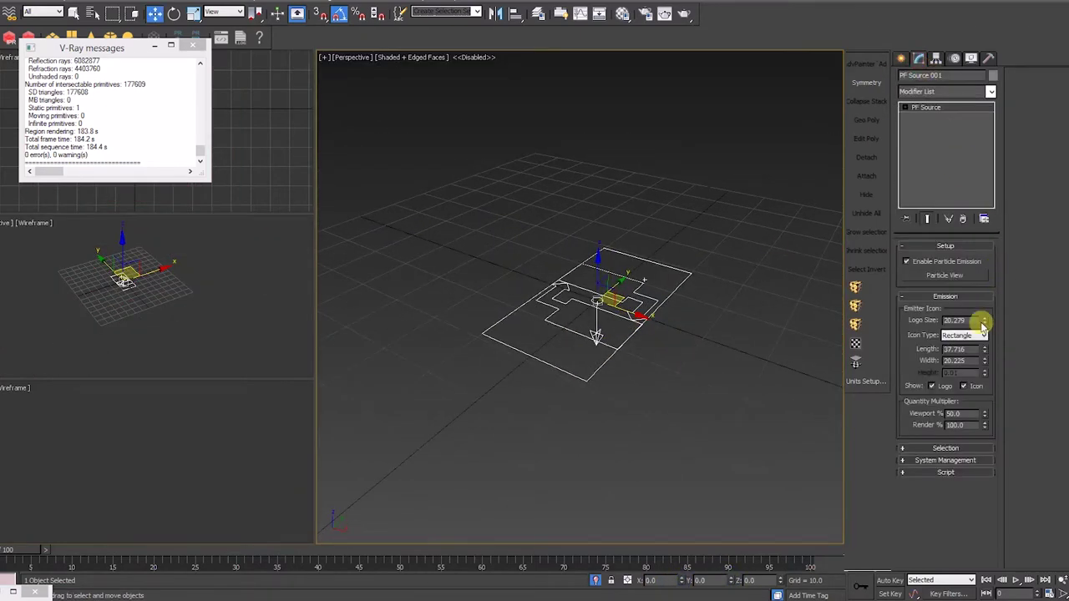
click(969, 369)
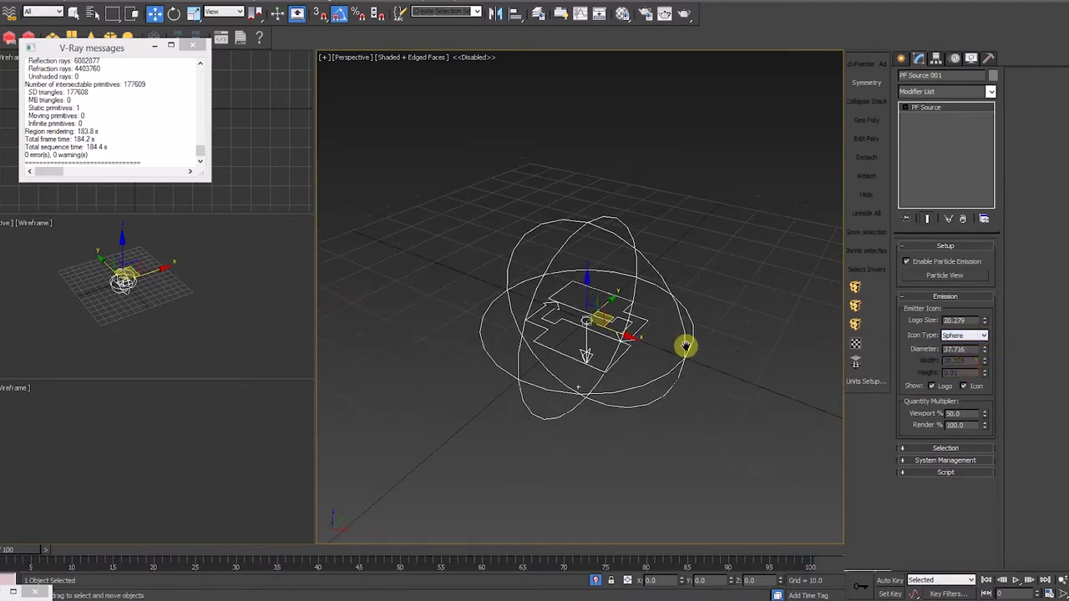
alt+middle_drag(688, 343, 681, 348)
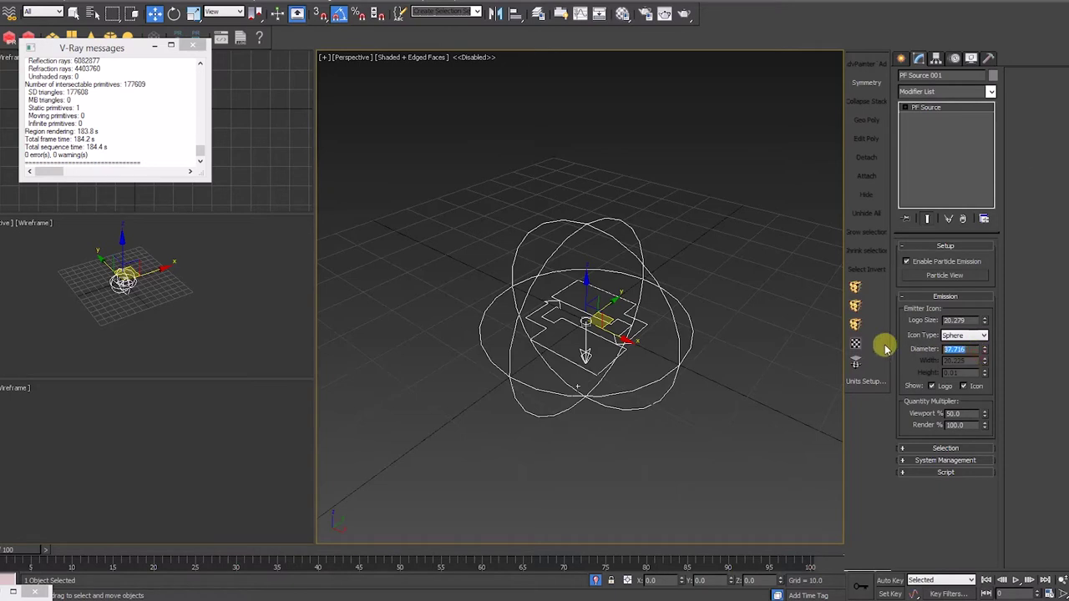
text(10)
key(Return)
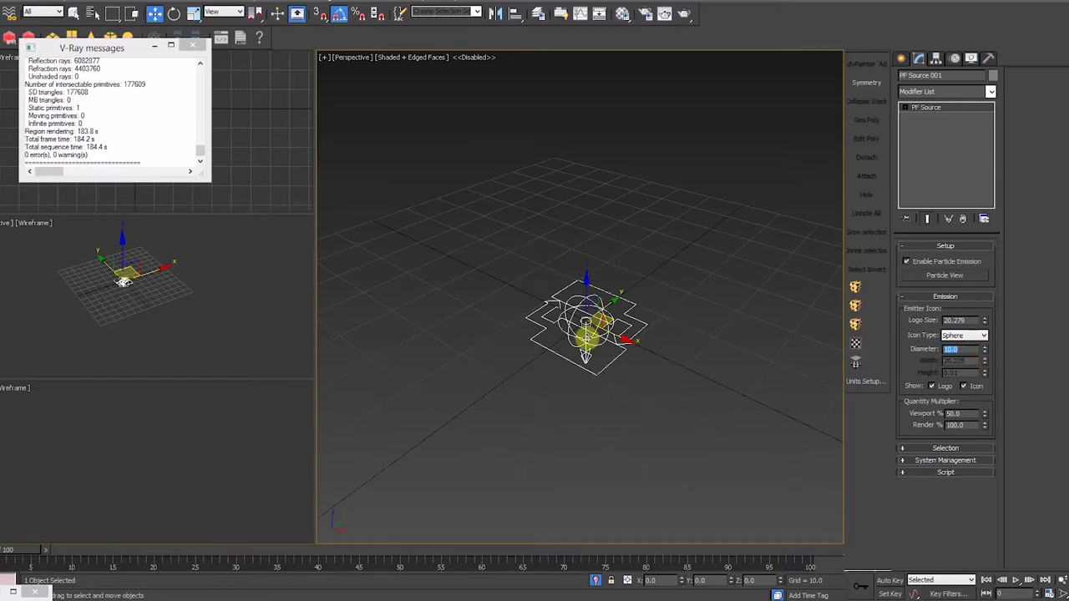
- Open the particle source in Particle View and delete the Speed and Rotation operators from its event
alt+middle_drag(626, 302, 597, 305)
scroll(596, 301, up, 2)
click(944, 276)
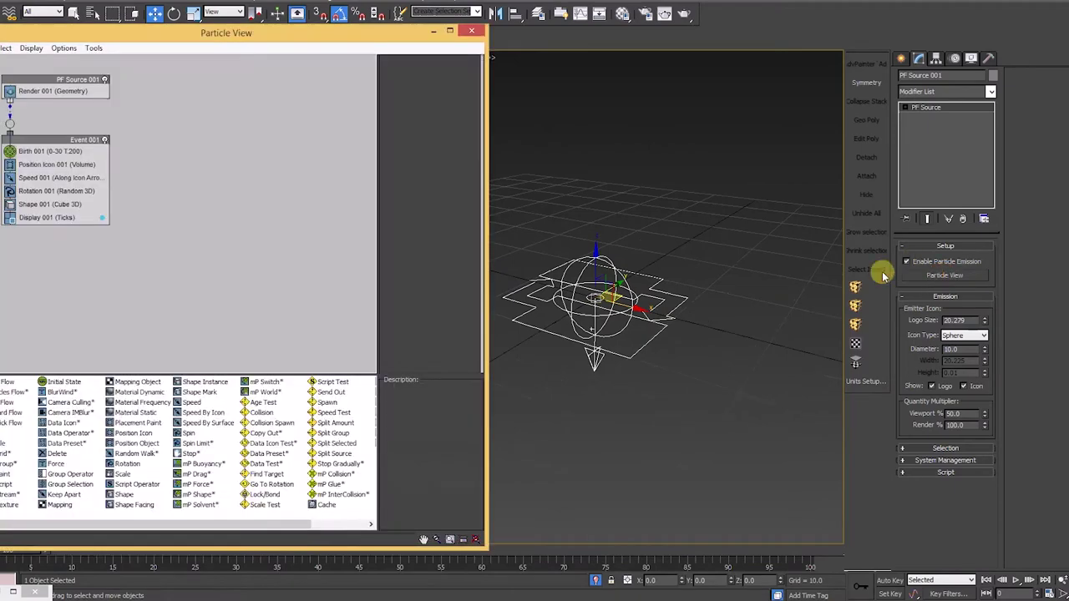
drag(326, 40, 712, 72)
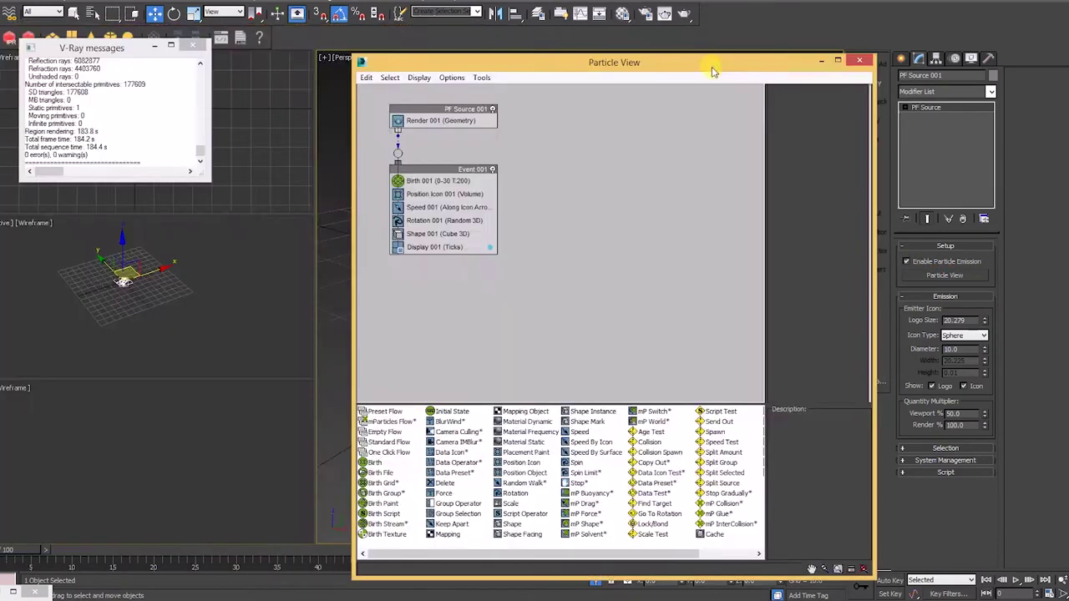
click(429, 198)
click(417, 209)
key(Delete)
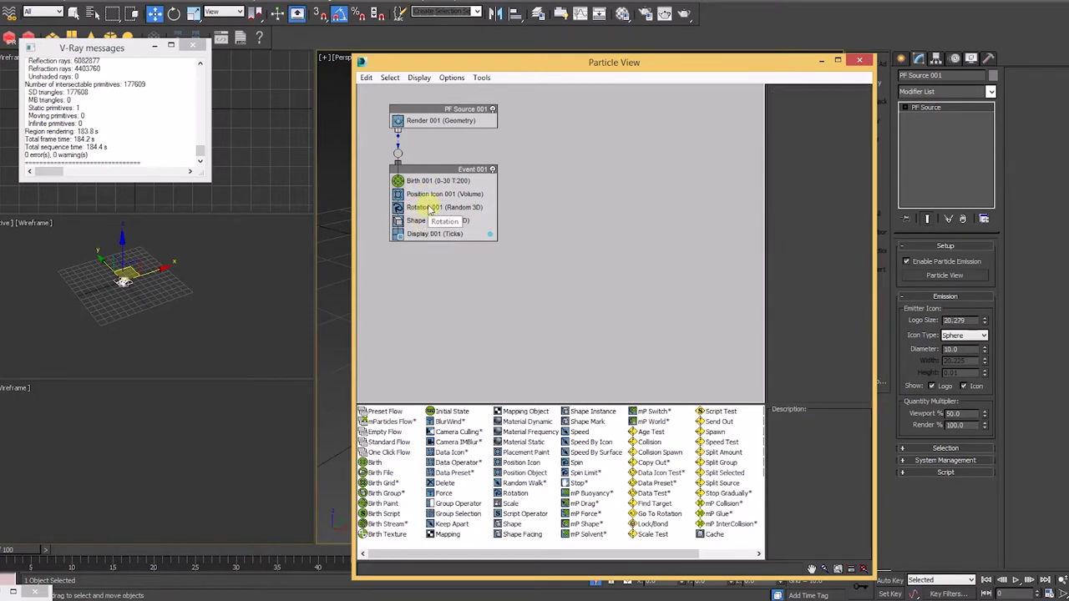
click(422, 208)
key(Delete)
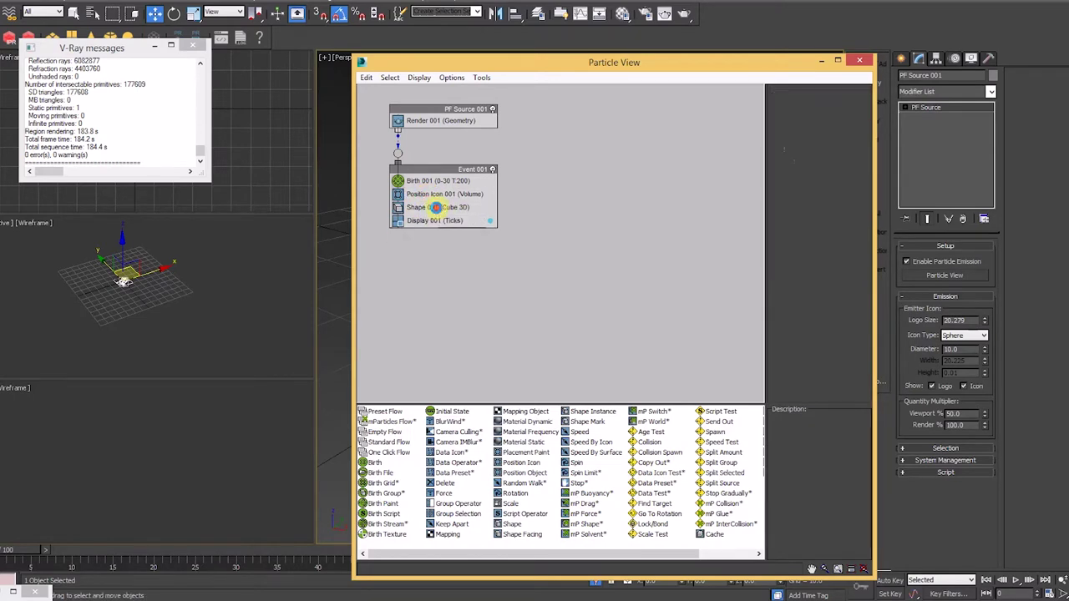
- Set the particles' shape to Sphere 80-sides and their display type to Geometry
click(437, 208)
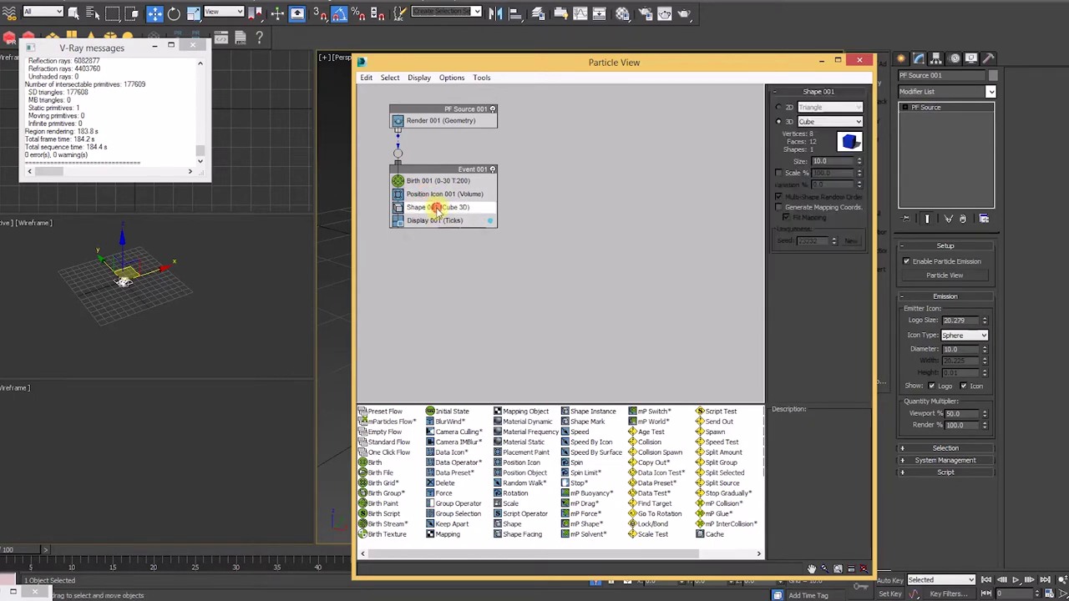
click(824, 123)
click(824, 251)
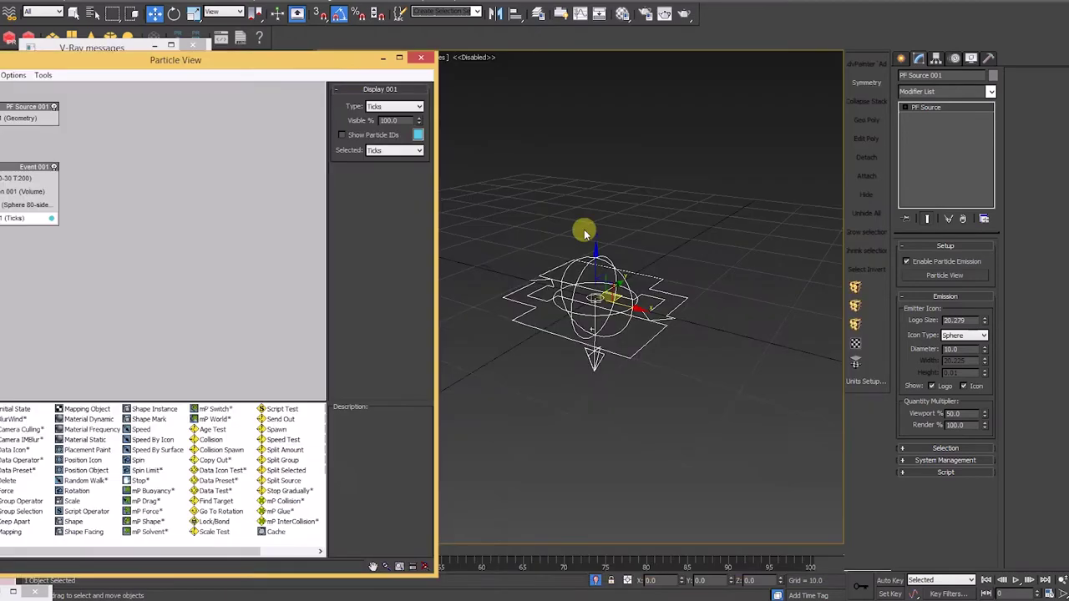
click(458, 104)
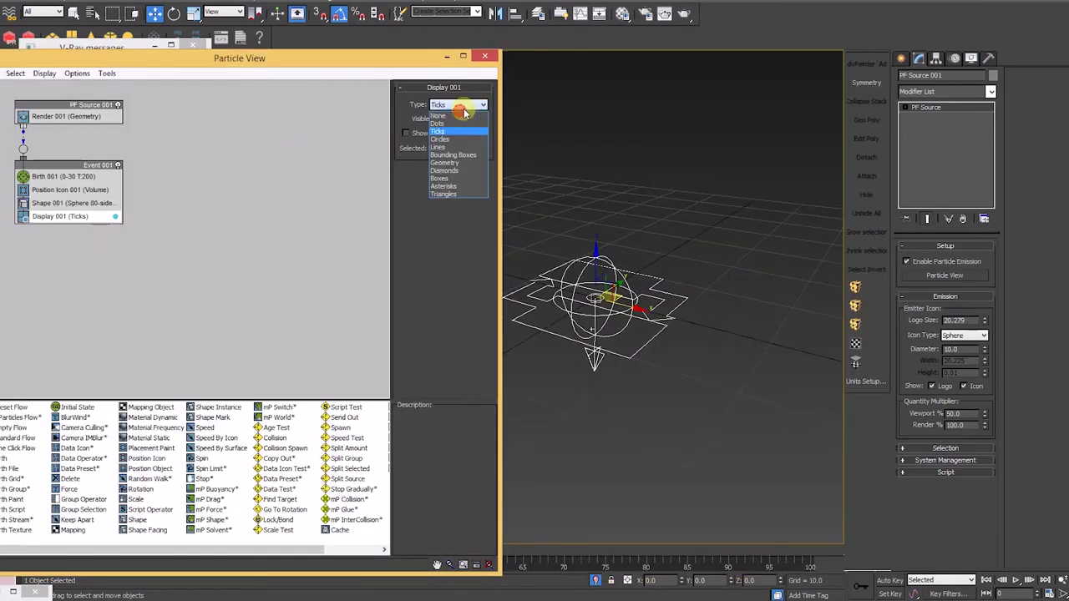
click(451, 180)
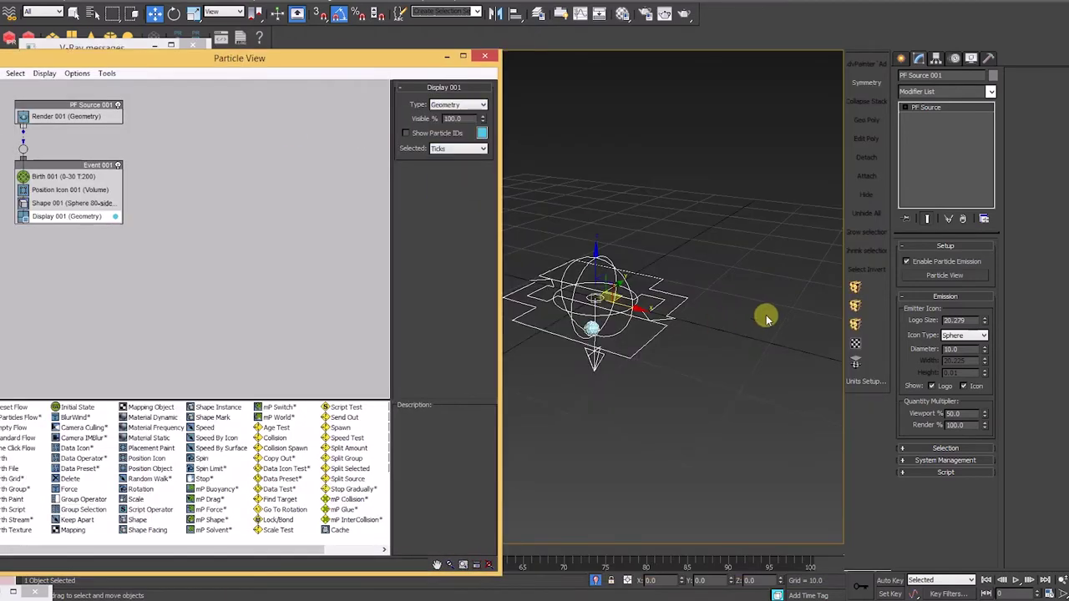
click(48, 203)
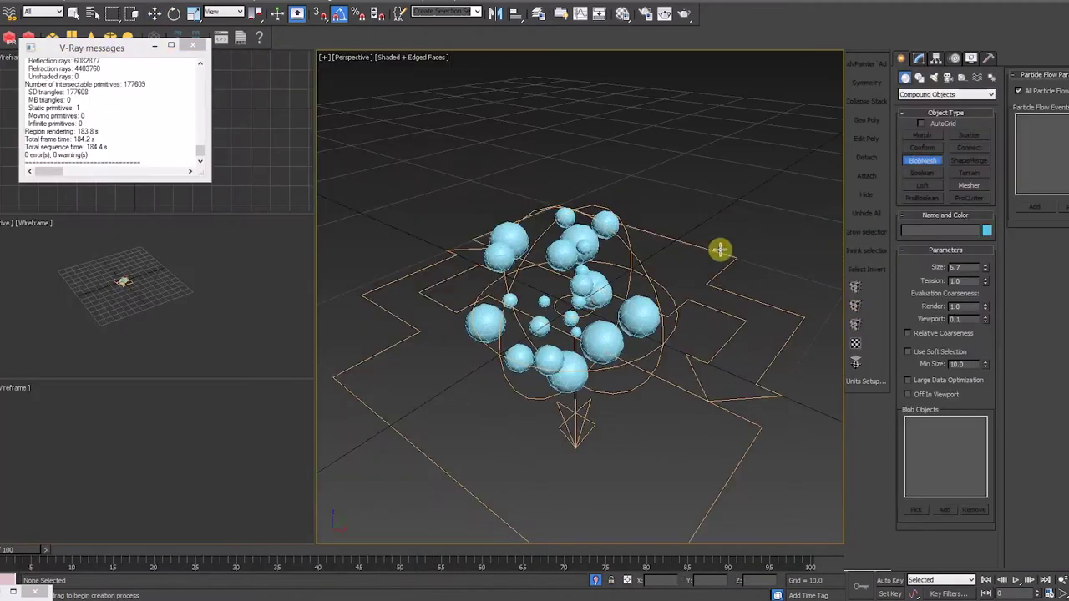
- Create a BlobMesh object and move it along X beside the particle source
drag(716, 245, 692, 261)
scroll(693, 261, down, 3)
key(w)
right_click(731, 582)
drag(623, 293, 803, 335)
middle_drag(803, 335, 800, 354)
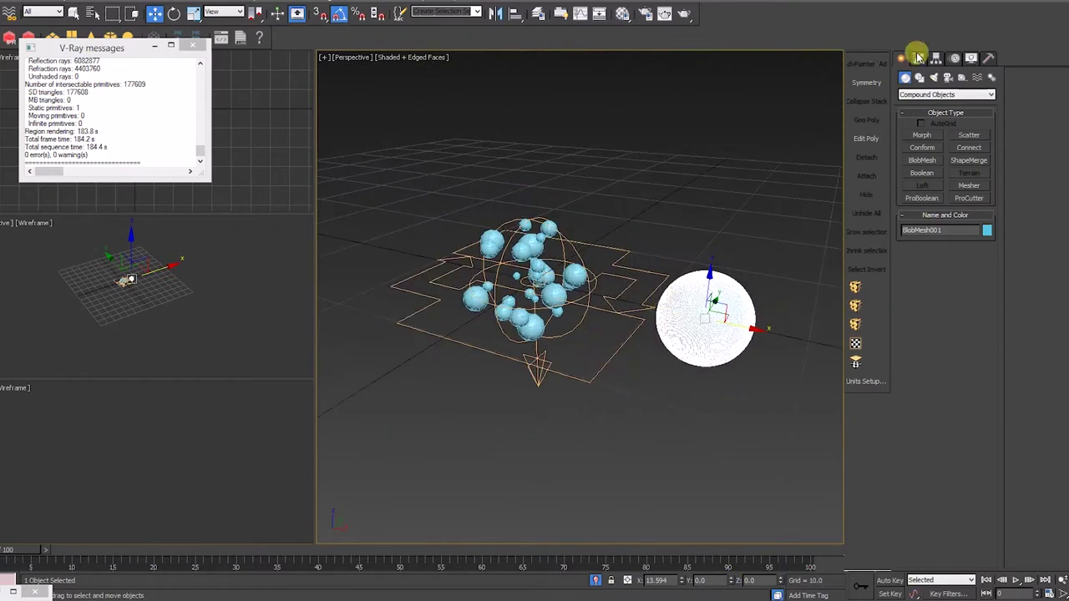
- Add PF Source 001 to the BlobMesh's blob objects
click(918, 57)
click(945, 505)
click(635, 165)
click(770, 396)
key(z)
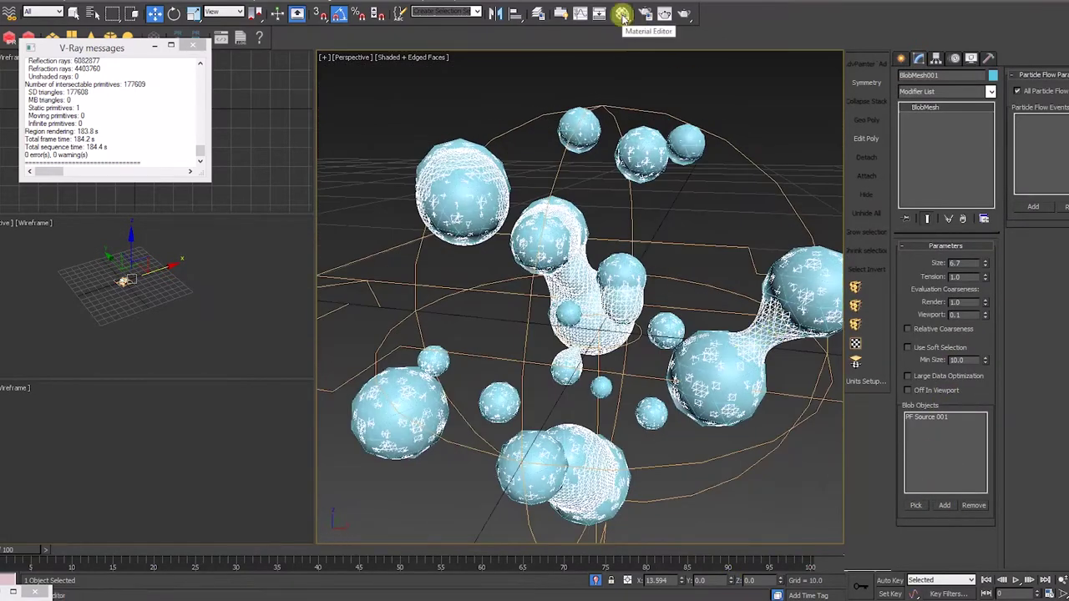
- Reopen the particle source's Shape operator settings in Particle View and inspect the blob mesh around the spheres
click(751, 167)
click(945, 275)
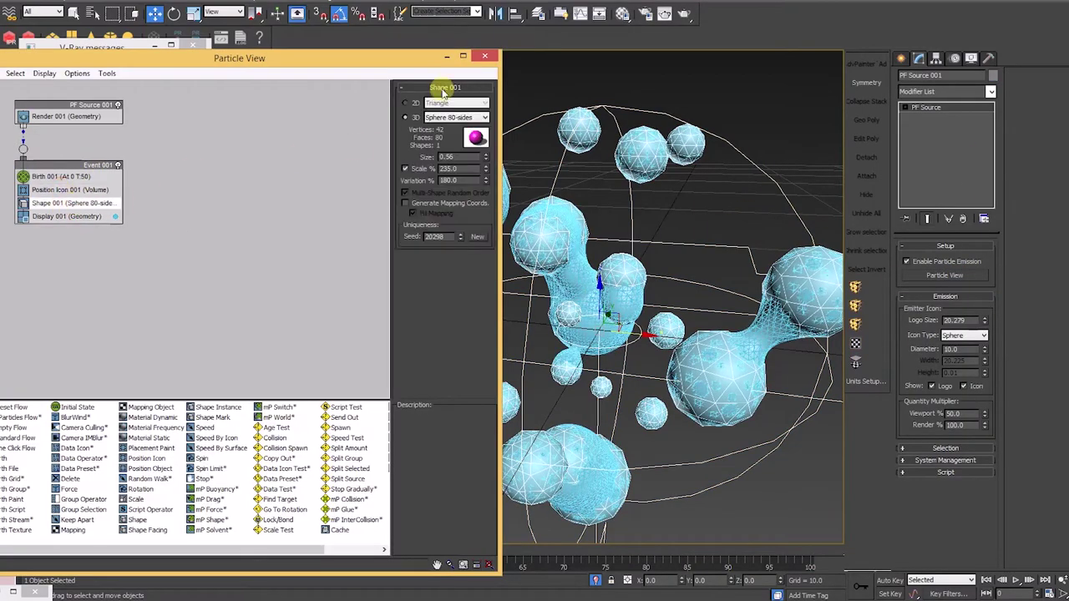
click(470, 112)
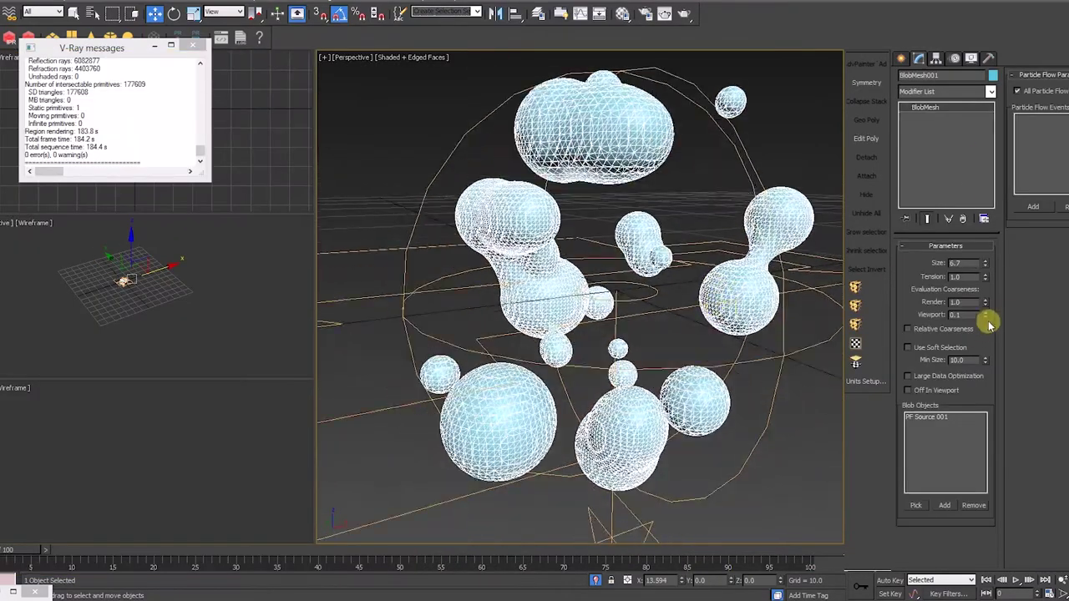
alt+middle_drag(705, 270, 668, 246)
scroll(628, 279, down, 3)
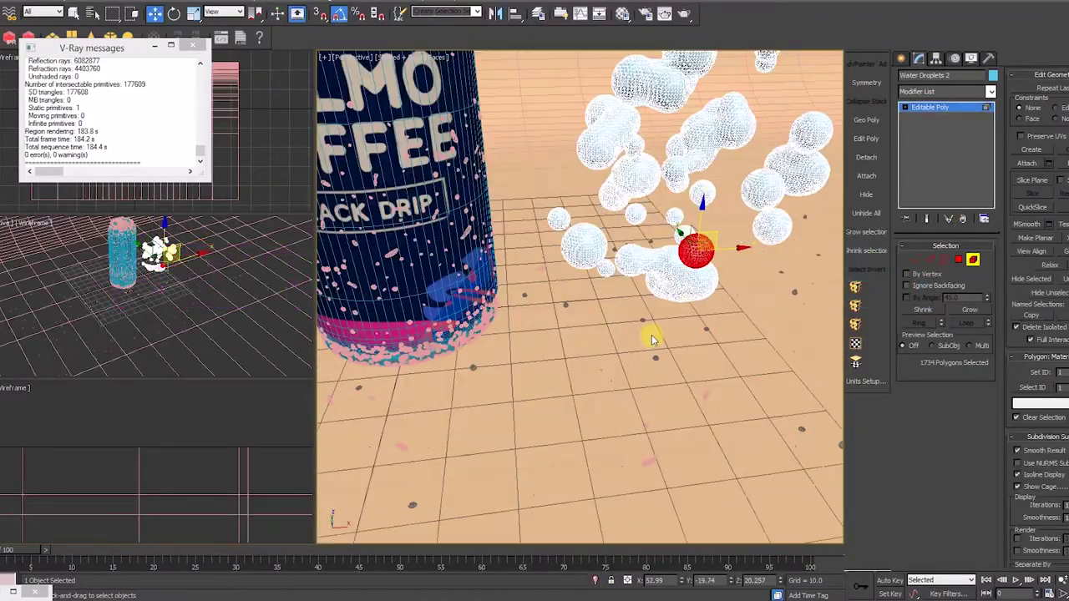
- Clone the connected blob elements of Water Droplets 2 to a separate object on the opposite side of the can and select the clone
alt+middle_drag(649, 335, 672, 348)
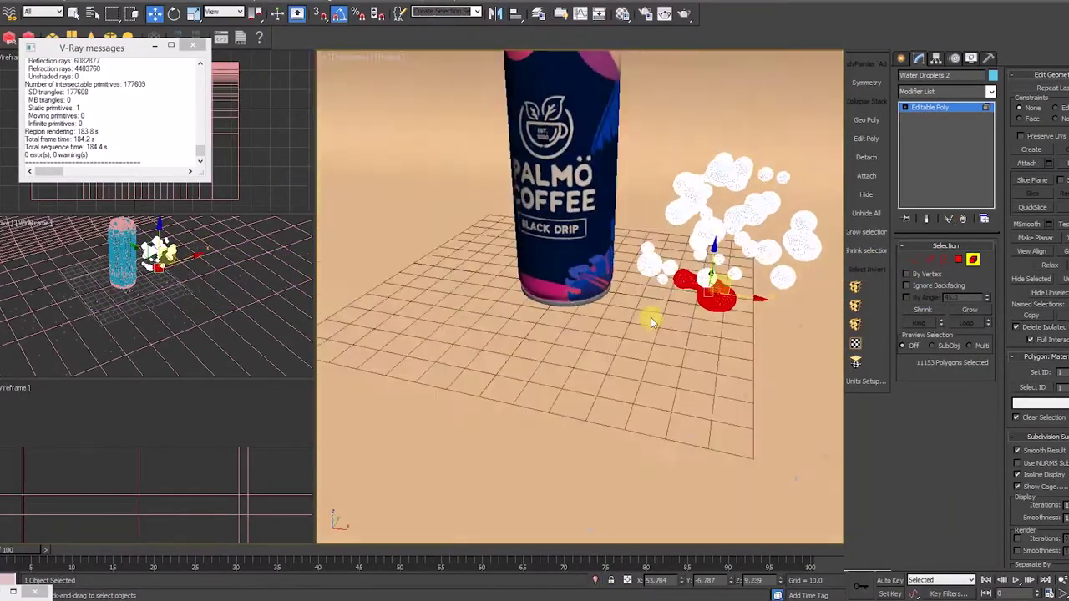
click(907, 108)
mouse_move(704, 298)
alt+middle_down()
mouse_move(660, 337)
mouse_move(638, 319)
mouse_move(689, 307)
alt+middle_up()
click(678, 315)
key(5)
click(684, 312)
shift+drag(690, 307, 437, 340)
click(489, 287)
click(582, 304)
click(927, 108)
click(427, 341)
- Centre the first cloned droplet's pivot on the object
alt+middle_drag(429, 341, 543, 330)
click(936, 58)
click(946, 134)
click(946, 197)
click(945, 135)
- Fit the cloned droplet against the can's base by rotating it in Local coordinates, scaling it and moving it
key(e)
drag(565, 327, 544, 336)
scroll(539, 327, up, 5)
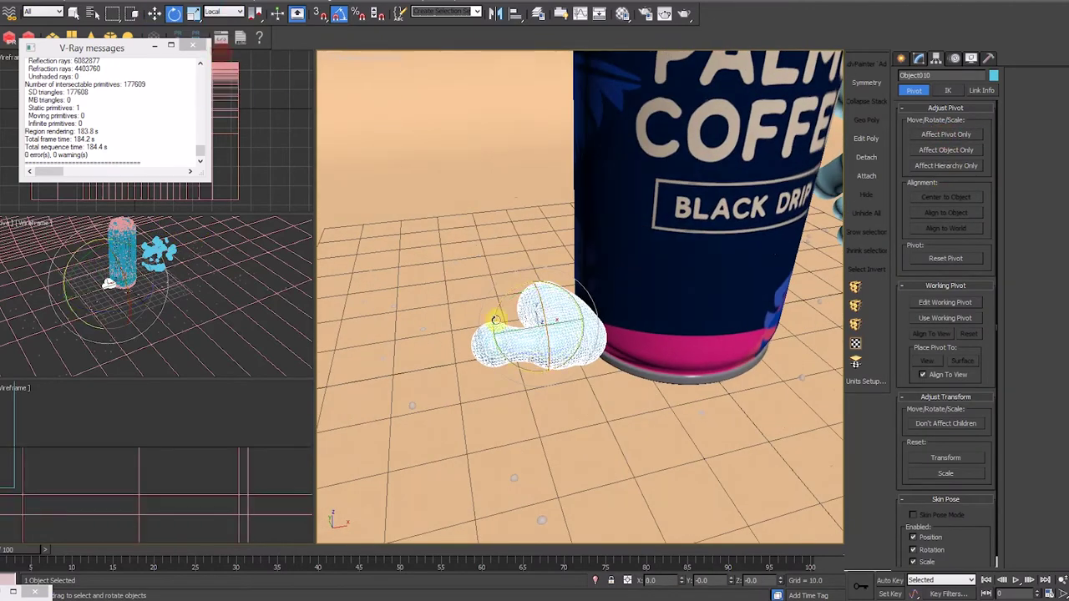
click(224, 11)
click(215, 61)
alt+middle_drag(514, 320, 534, 315)
key(r)
drag(540, 312, 552, 337)
key(w)
alt+middle_drag(551, 336, 576, 326)
mouse_move(545, 299)
mouse_down()
mouse_move(544, 347)
mouse_move(603, 352)
mouse_up()
- Rotate the droplet in the View coordinate system and rescale it into a flat puddle around the can's base
key(e)
click(224, 11)
click(225, 23)
alt+middle_drag(624, 398, 603, 389)
mouse_move(601, 390)
mouse_down()
mouse_move(595, 383)
mouse_move(612, 385)
mouse_up()
key(r)
drag(592, 355, 592, 312)
mouse_move(603, 359)
alt+middle_down()
mouse_move(616, 329)
mouse_move(613, 356)
mouse_move(596, 355)
mouse_move(716, 363)
mouse_move(654, 260)
mouse_move(766, 387)
mouse_move(697, 370)
mouse_move(747, 368)
alt+middle_up()
key(w)
click(653, 260)
click(766, 387)
scroll(655, 283, up, 4)
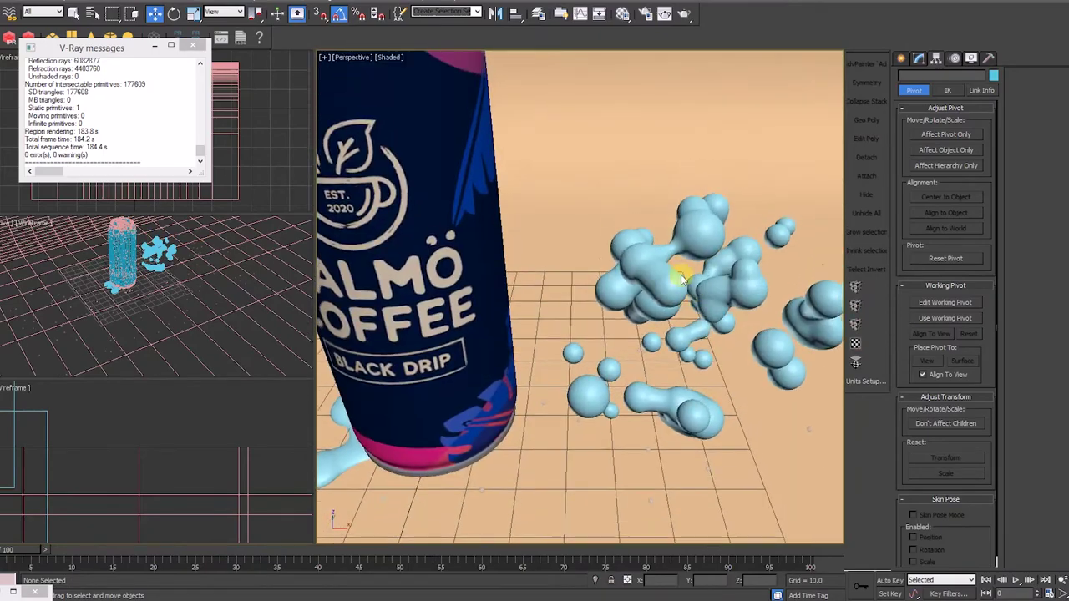
- Clone another merged blob element of Water Droplets 2 to a separate object and select the clone
alt+middle_drag(655, 283, 579, 394)
click(659, 279)
key(5)
click(560, 274)
scroll(696, 279, down, 3)
mouse_move(560, 274)
alt+middle_down()
mouse_move(695, 279)
mouse_move(690, 334)
alt+middle_up()
shift+drag(659, 256, 707, 353)
click(580, 304)
key(5)
click(727, 362)
- Centre the second cloned droplet's pivot on the object
click(936, 58)
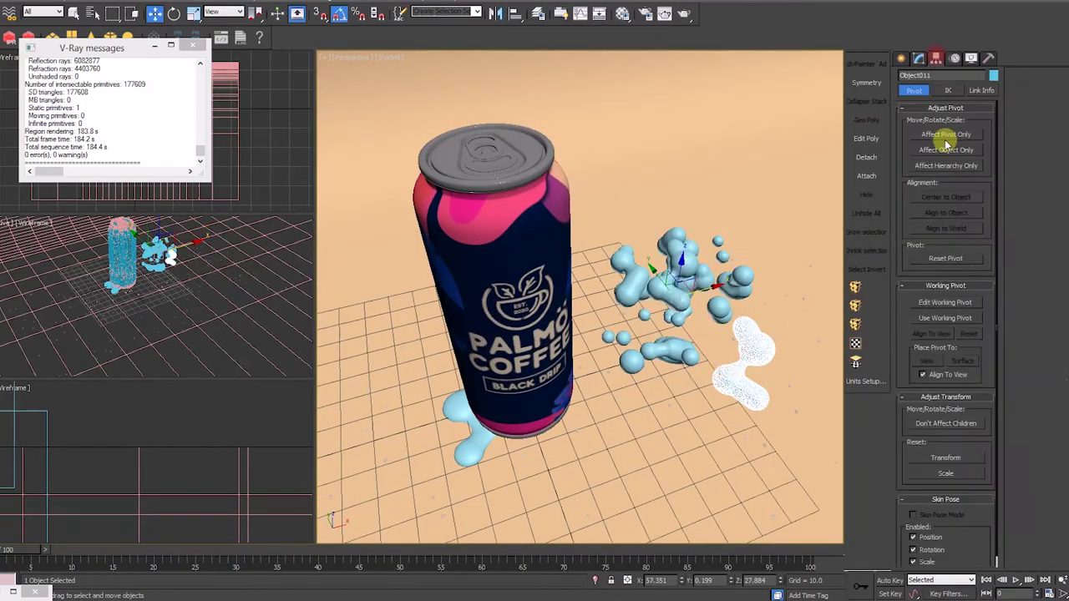
click(947, 135)
click(946, 197)
click(946, 134)
- Move the second cloned droplet down to the can's base and scale it into a puddle
alt+middle_drag(735, 360, 740, 291)
drag(789, 271, 698, 313)
alt+middle_drag(698, 313, 584, 341)
drag(545, 326, 551, 410)
key(r)
alt+middle_drag(515, 402, 494, 391)
mouse_move(504, 393)
mouse_down()
mouse_move(520, 422)
mouse_move(623, 410)
mouse_up()
alt+middle_drag(623, 411, 644, 417)
scroll(644, 417, up, 4)
- Rotate and reposition the second puddle so it sits against the can's base
key(e)
mouse_move(640, 432)
mouse_down()
mouse_move(727, 416)
mouse_move(803, 383)
mouse_up()
key(w)
mouse_move(637, 406)
mouse_down()
mouse_move(649, 429)
mouse_move(668, 421)
mouse_up()
alt+middle_drag(668, 421, 649, 452)
drag(664, 402, 674, 367)
alt+middle_drag(666, 351, 659, 358)
key(e)
drag(643, 427, 683, 377)
key(w)
alt+middle_drag(690, 442, 648, 389)
- Add an FFD modifier to the second puddle and move its control points to reshape it
click(855, 325)
click(918, 107)
click(949, 117)
alt+middle_drag(702, 321, 675, 317)
scroll(661, 382, up, 4)
click(682, 384)
drag(673, 314, 675, 367)
mouse_move(676, 364)
alt+middle_down()
mouse_move(688, 327)
mouse_move(685, 344)
alt+middle_up()
click(685, 342)
drag(685, 307, 695, 360)
scroll(695, 360, down, 4)
click(761, 440)
alt+middle_drag(694, 360, 618, 393)
scroll(761, 439, down, 3)
click(922, 119)
click(767, 402)
- Clone a single spherical element of Water Droplets 2 to a separate object near the can and select the clone
scroll(620, 403, up, 4)
click(625, 303)
alt+middle_drag(625, 307, 607, 392)
click(929, 156)
click(749, 418)
mouse_move(692, 439)
alt+middle_down()
mouse_move(592, 363)
mouse_move(683, 347)
alt+middle_up()
shift+drag(651, 329, 493, 351)
click(584, 303)
click(941, 107)
click(480, 357)
- Centre the cloned sphere's pivot on the object
mouse_move(481, 357)
alt+middle_down()
mouse_move(677, 345)
mouse_move(656, 294)
alt+middle_up()
click(936, 57)
click(947, 135)
click(947, 197)
click(947, 135)
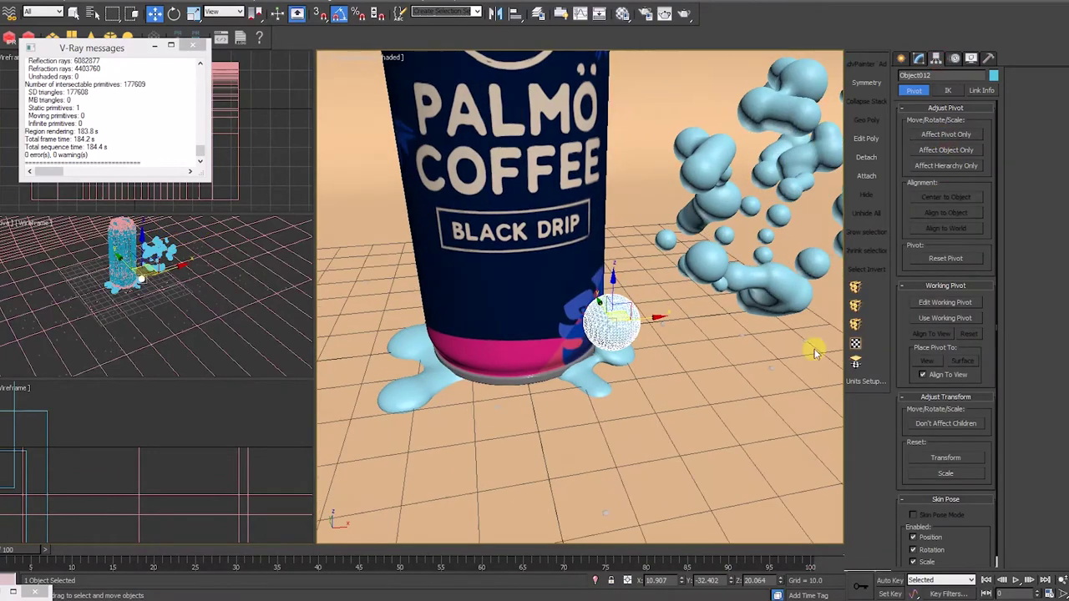
click(855, 325)
click(942, 118)
alt+middle_drag(669, 368, 681, 321)
click(964, 218)
- Add an FFD 3x3x3 modifier to the cloned sphere and rescale its lattice control points
click(856, 306)
click(950, 117)
alt+middle_drag(609, 319, 582, 318)
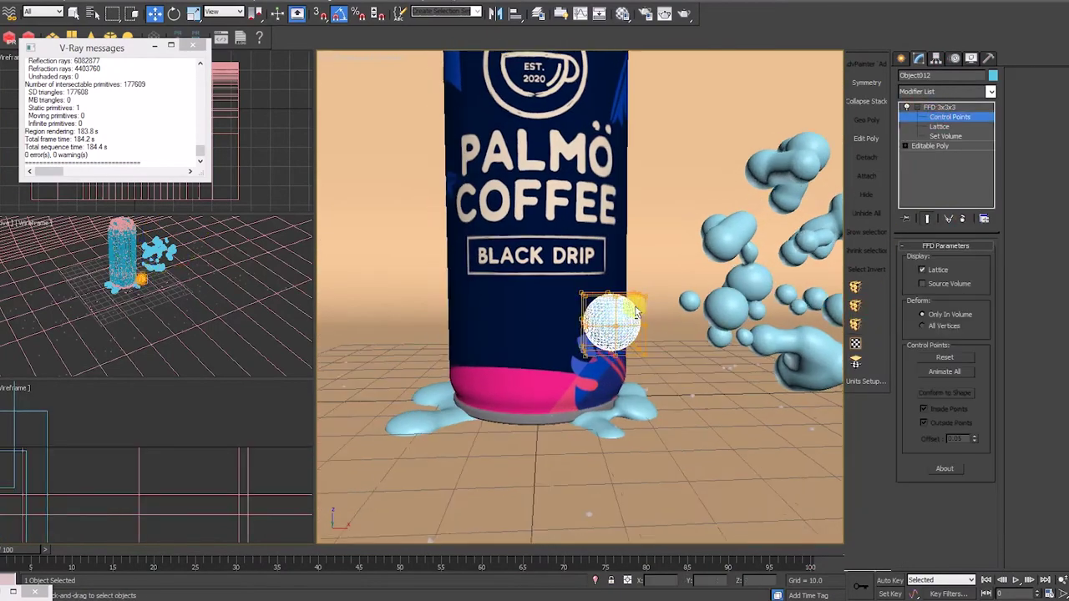
key(r)
drag(610, 284, 602, 312)
scroll(607, 360, up, 4)
drag(446, 325, 744, 393)
alt+middle_drag(668, 376, 710, 376)
mouse_move(659, 375)
mouse_down()
mouse_move(710, 403)
mouse_move(652, 371)
mouse_up()
alt+middle_drag(652, 371, 584, 366)
- Taper the sphere's upper lattice points to form a teardrop and collapse the modifier stack
drag(459, 238, 744, 322)
alt+middle_drag(652, 334, 643, 301)
drag(466, 279, 744, 309)
alt+middle_drag(610, 284, 671, 312)
drag(670, 313, 645, 309)
scroll(648, 307, down, 5)
alt+middle_drag(648, 306, 668, 292)
click(864, 100)
key(w)
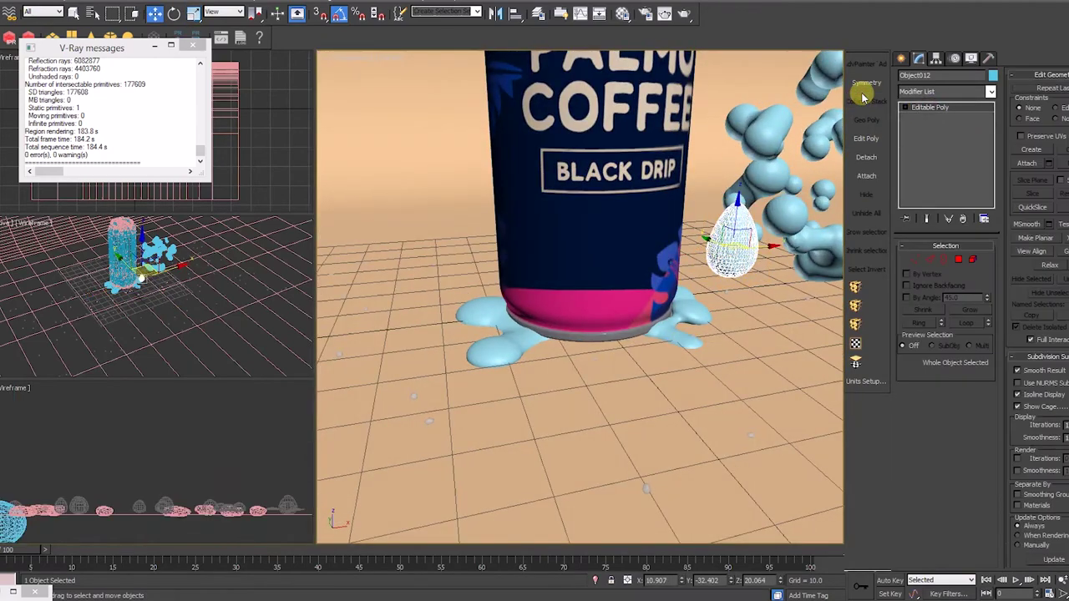
- Scale down the teardrop-shaped droplet and move it beside the puddles at the can's base
alt+middle_drag(693, 251, 648, 243)
key(r)
drag(638, 229, 623, 406)
scroll(623, 406, up, 4)
key(w)
drag(628, 365, 548, 295)
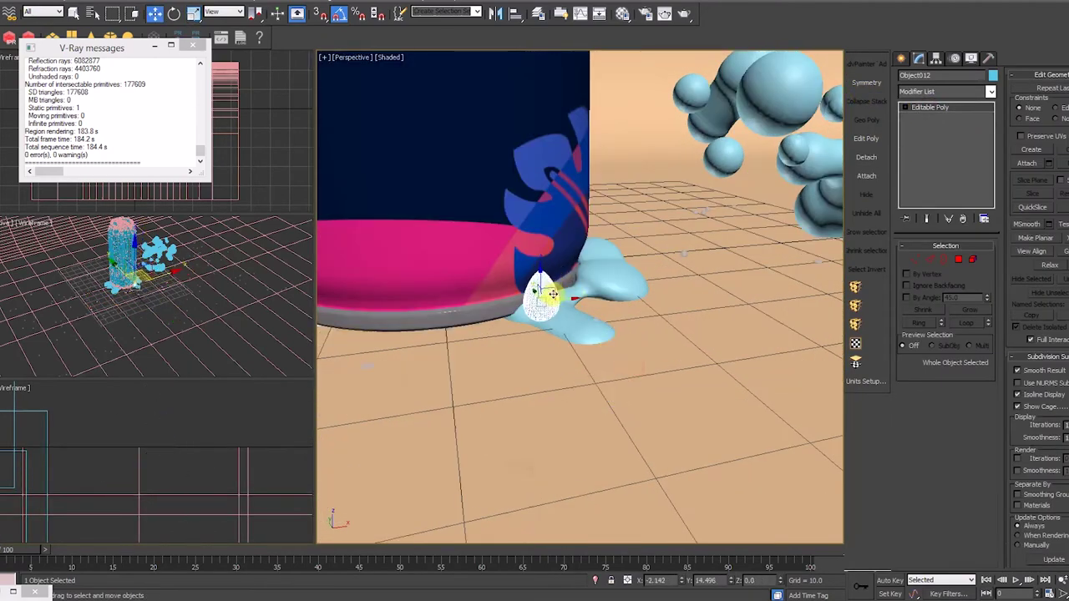
- Move and rotate the teardrop so it sits between the can's lower edge and the puddle
click(647, 342)
alt+middle_drag(627, 349, 576, 380)
click(538, 378)
alt+middle_drag(513, 420, 468, 423)
drag(637, 401, 647, 405)
key(e)
drag(647, 407, 680, 380)
key(w)
alt+middle_drag(680, 380, 708, 407)
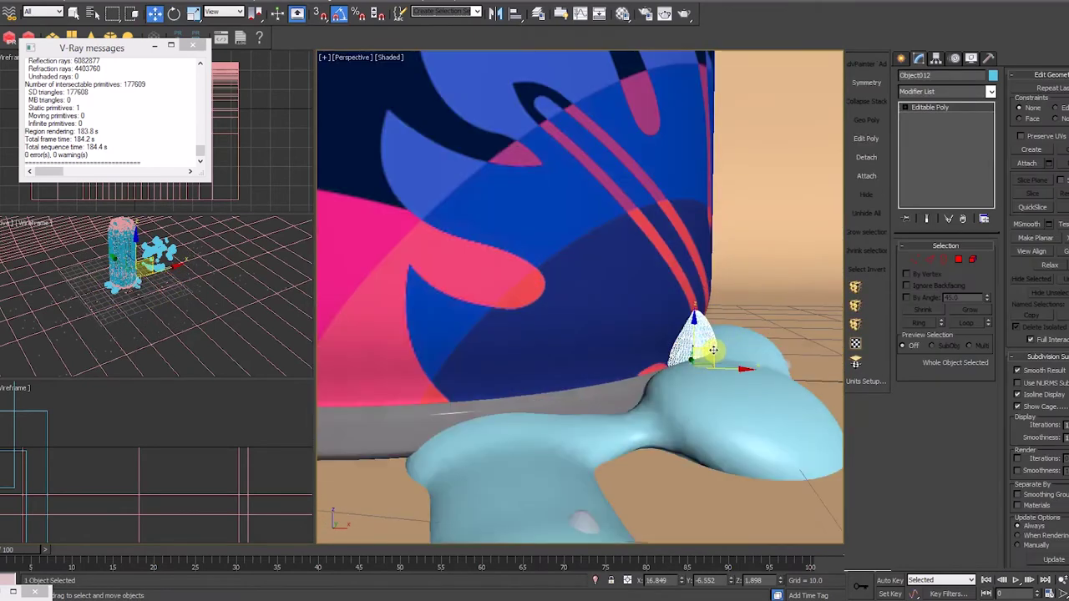
key(e)
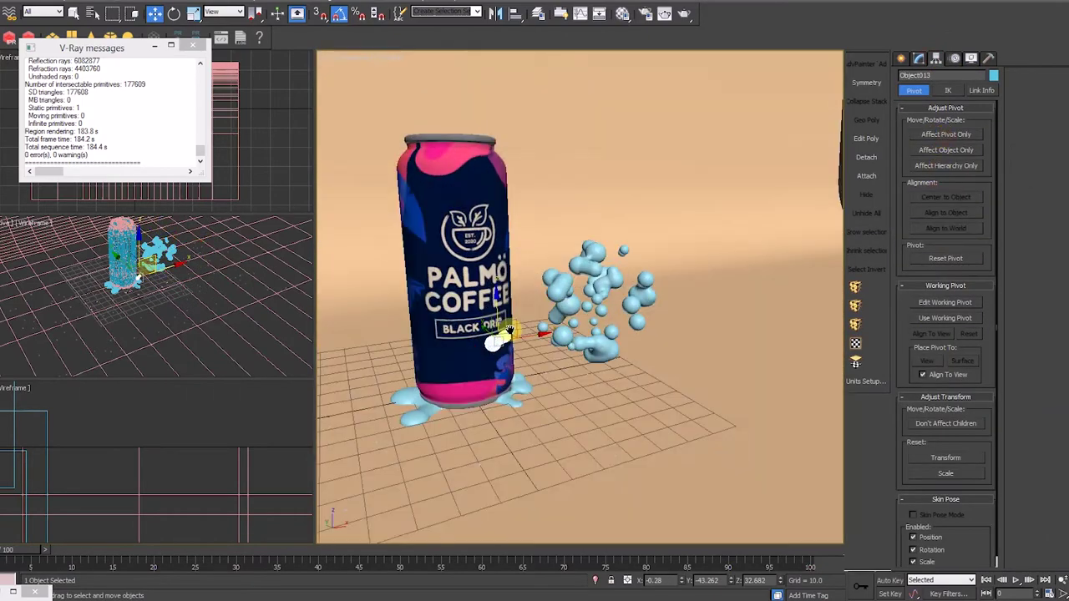
- Move the separated two-sphere drip to the can's lower edge and rotate it upright above the puddle
scroll(495, 343, up, 5)
drag(553, 388, 522, 395)
alt+middle_drag(521, 395, 551, 404)
scroll(551, 401, up, 5)
key(e)
drag(565, 328, 545, 353)
alt+middle_drag(608, 346, 554, 351)
drag(555, 350, 543, 334)
alt+middle_drag(560, 351, 619, 338)
key(w)
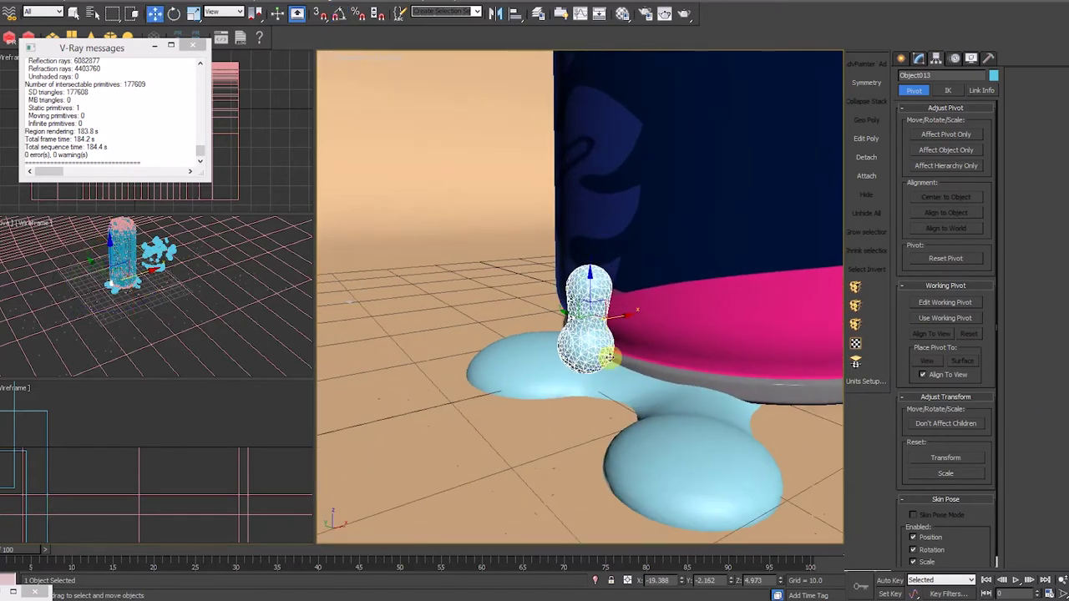
- Clone the two-sphere drip to a spot beside the can and stretch the original along its length
shift+drag(621, 322, 455, 338)
click(535, 348)
click(586, 342)
alt+middle_drag(587, 342, 601, 330)
key(r)
drag(590, 280, 589, 257)
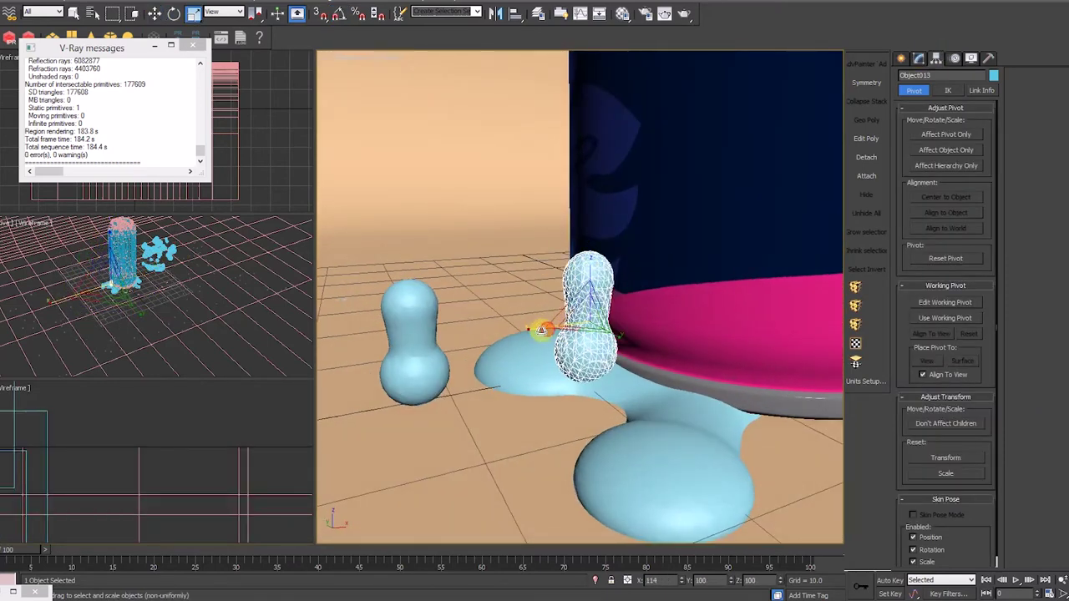
key(w)
alt+middle_drag(624, 345, 560, 317)
scroll(601, 318, up, 4)
key(e)
key(w)
scroll(609, 334, down, 4)
click(920, 58)
click(857, 287)
click(961, 219)
- Apply Reset XForm to the stretched drip and add an Edit Poly modifier
click(989, 59)
click(944, 206)
click(938, 273)
click(919, 59)
click(867, 139)
- Add an FFD 2x2x2 modifier to the drip and taper its upper end using the lattice control points
click(856, 287)
click(917, 107)
click(950, 117)
drag(534, 226, 568, 263)
drag(551, 369, 581, 400)
alt+middle_drag(588, 392, 498, 351)
click(952, 117)
- Move the tapered drip closer to the can's lower edge, above the front puddle
scroll(603, 402, down, 4)
click(613, 406)
scroll(597, 405, up, 3)
click(499, 351)
drag(491, 341, 511, 349)
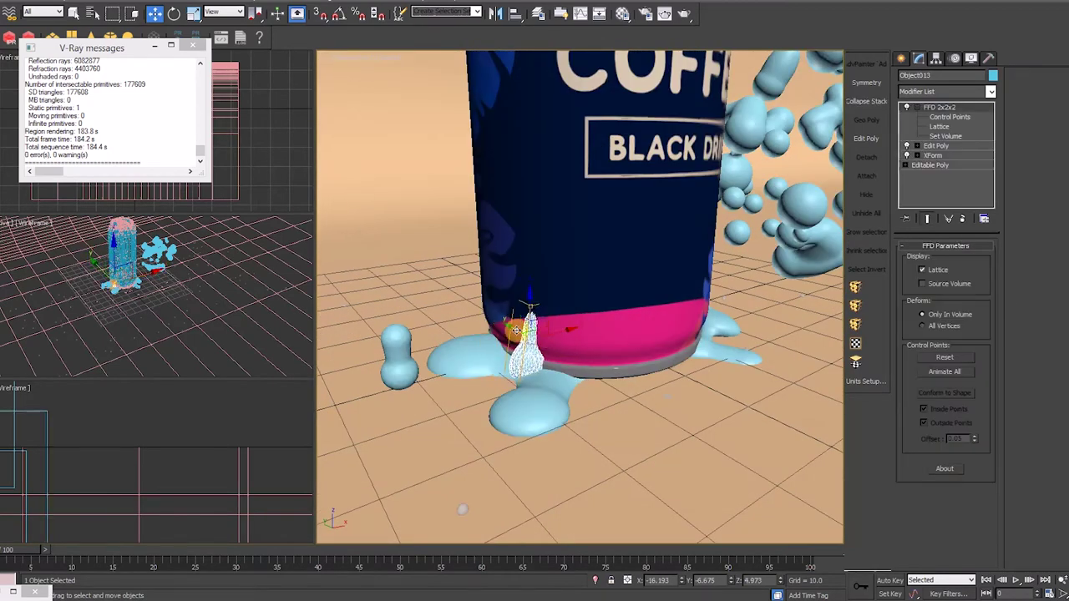
scroll(547, 359, up, 8)
key(w)
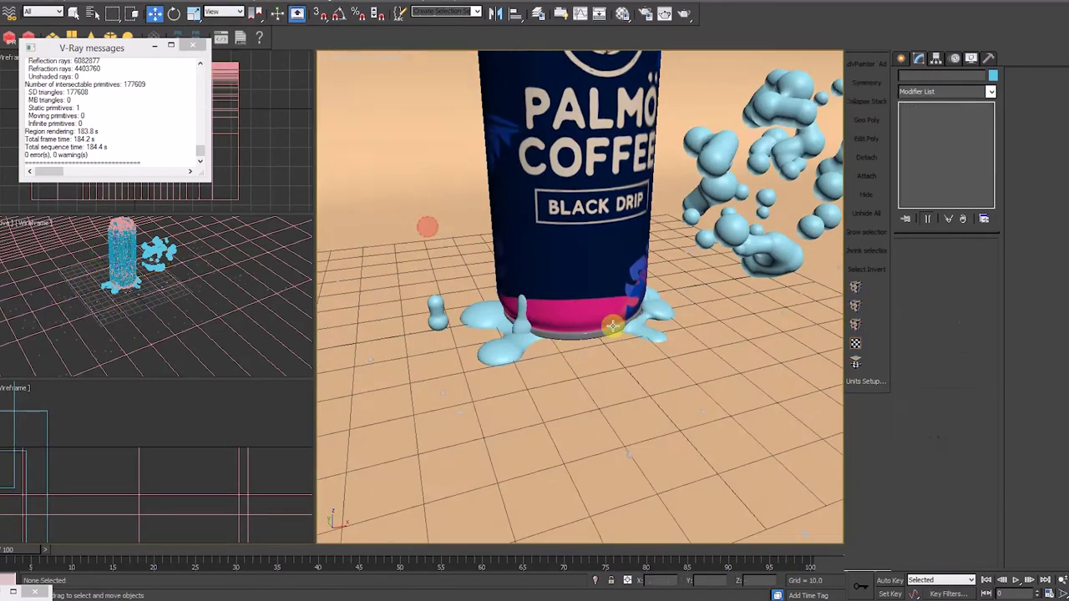
- Lower the tapered drip slightly into the puddle at the can's base
scroll(538, 324, up, 4)
click(513, 336)
key(r)
key(w)
scroll(500, 308, up, 4)
drag(492, 269, 492, 280)
key(e)
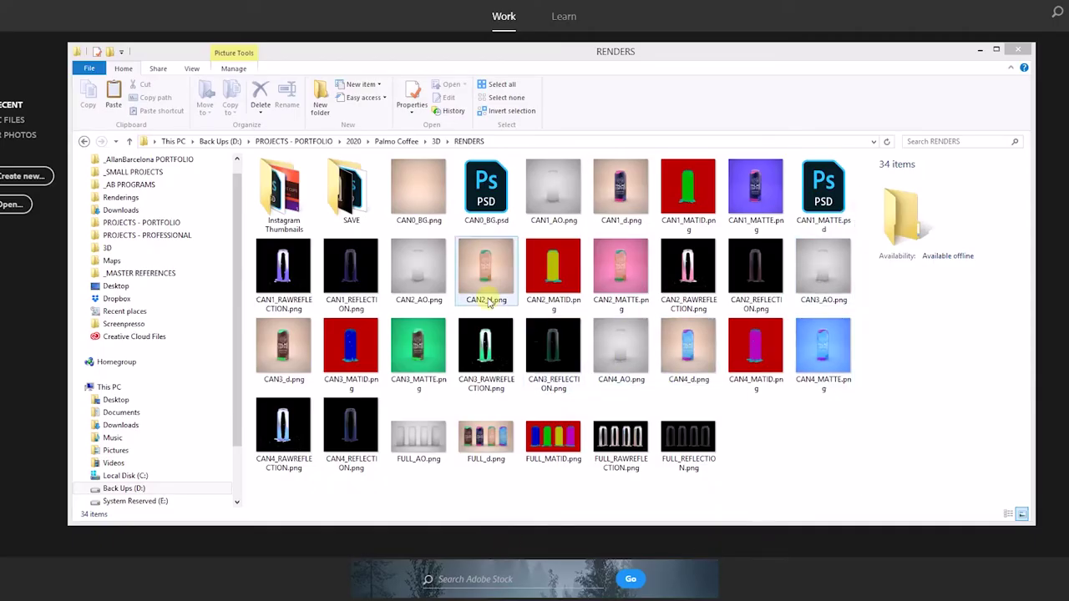
- In File Explorer, preview the CAN1_MATTE, CAN2_MATTE, CAN3_MATTE and CAN4_MATTE renders in the RENDERS folder
double_click(751, 201)
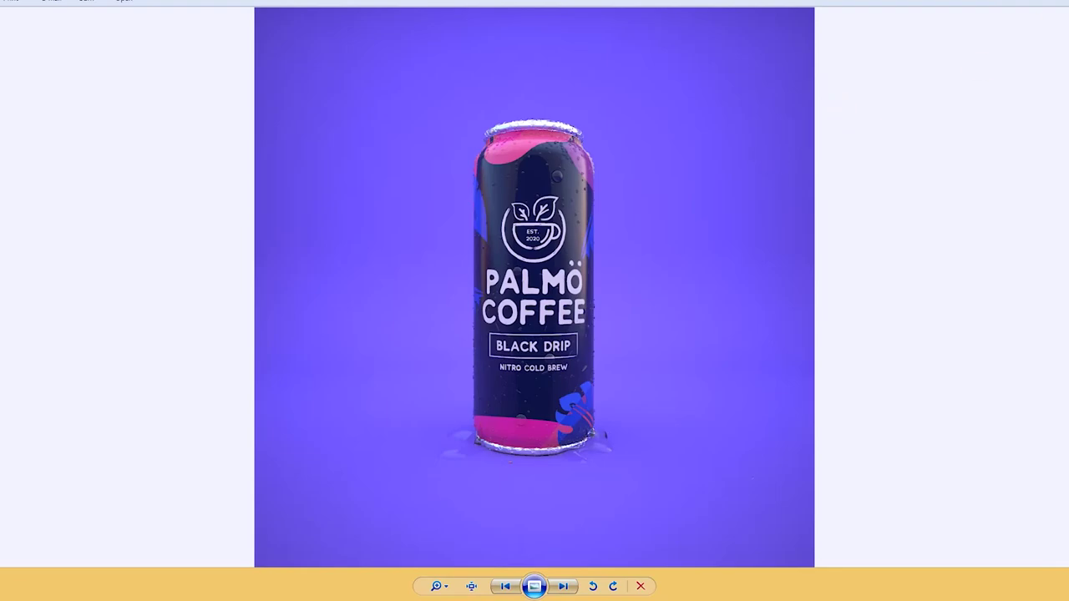
click(1051, 1)
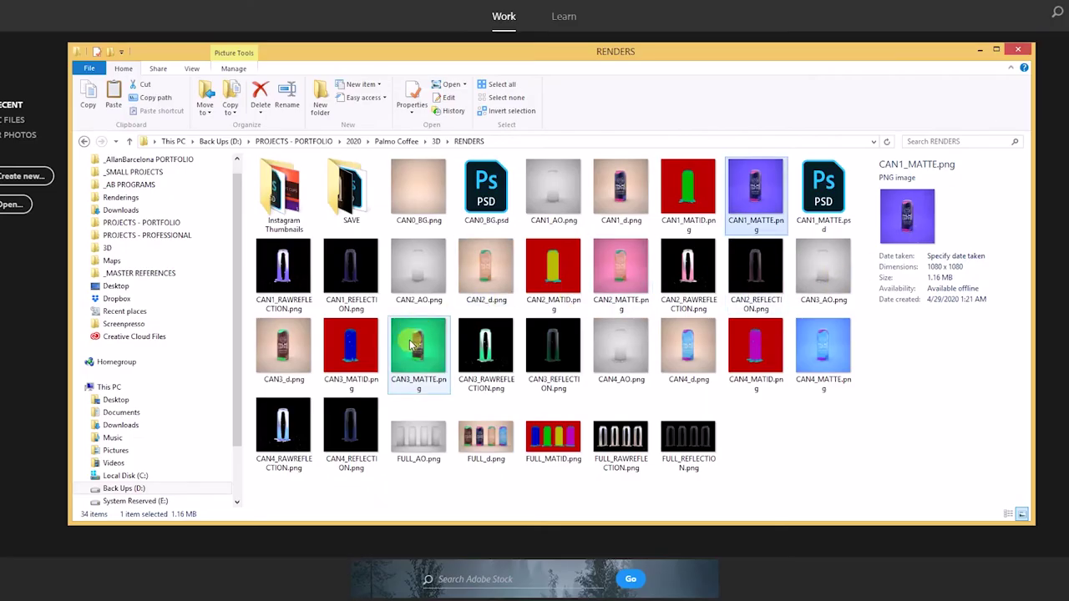
double_click(631, 260)
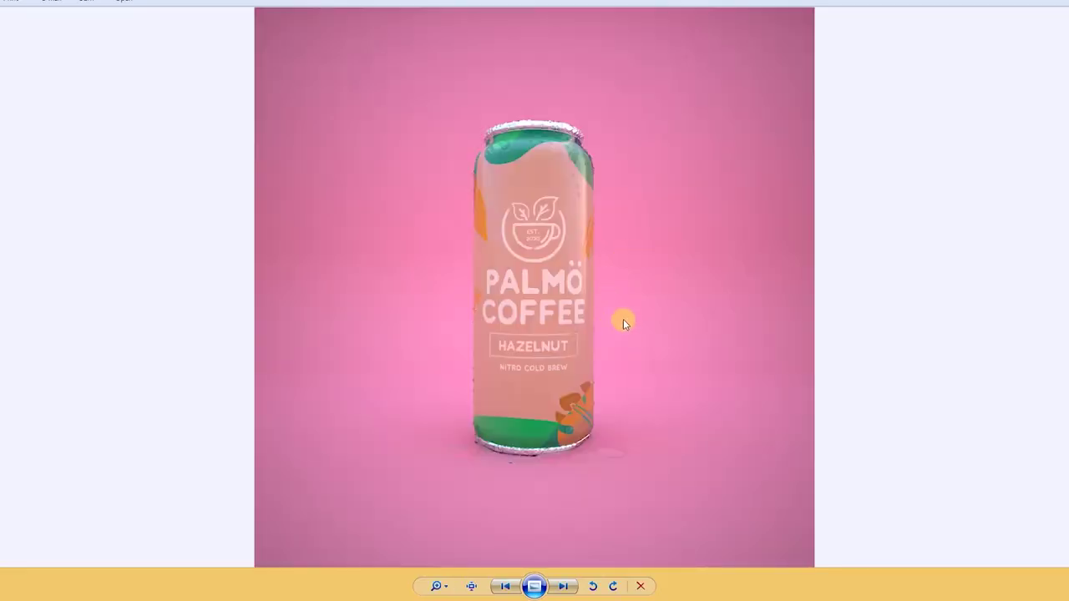
key(alt+F4)
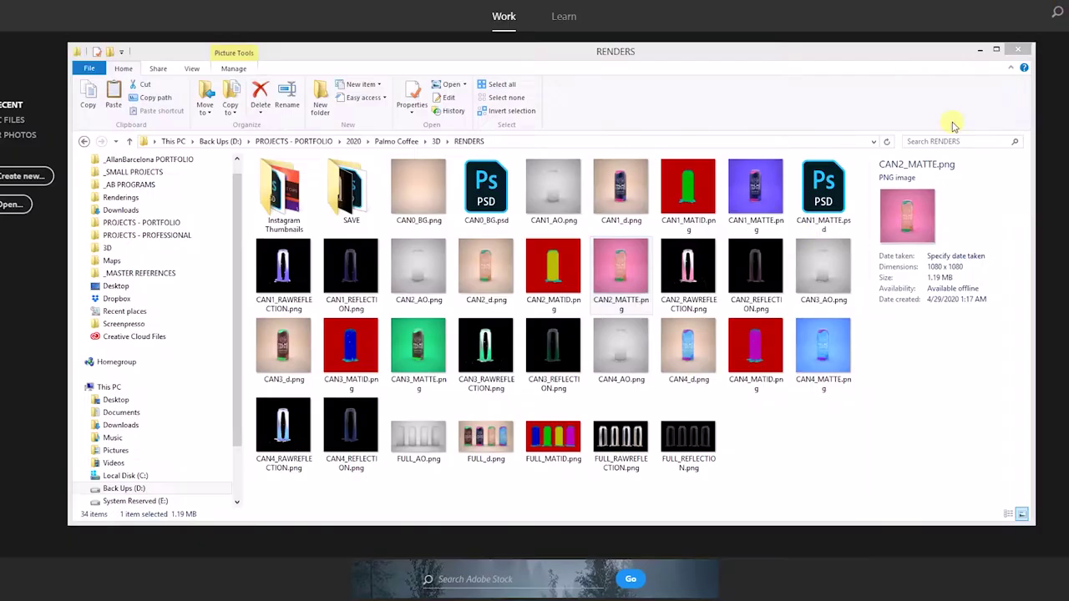
double_click(431, 348)
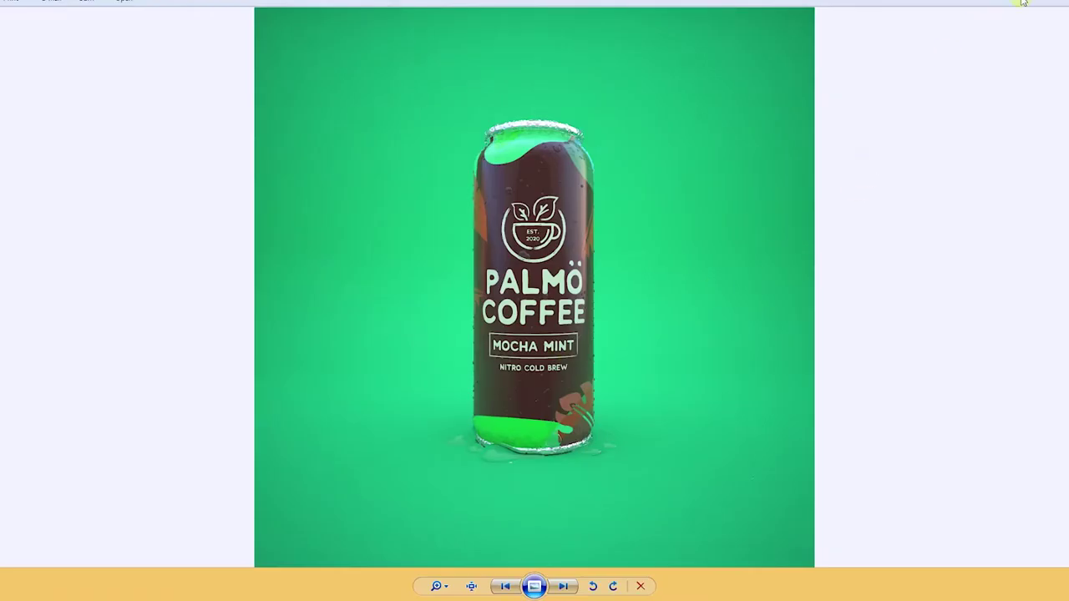
key(alt+F4)
double_click(825, 351)
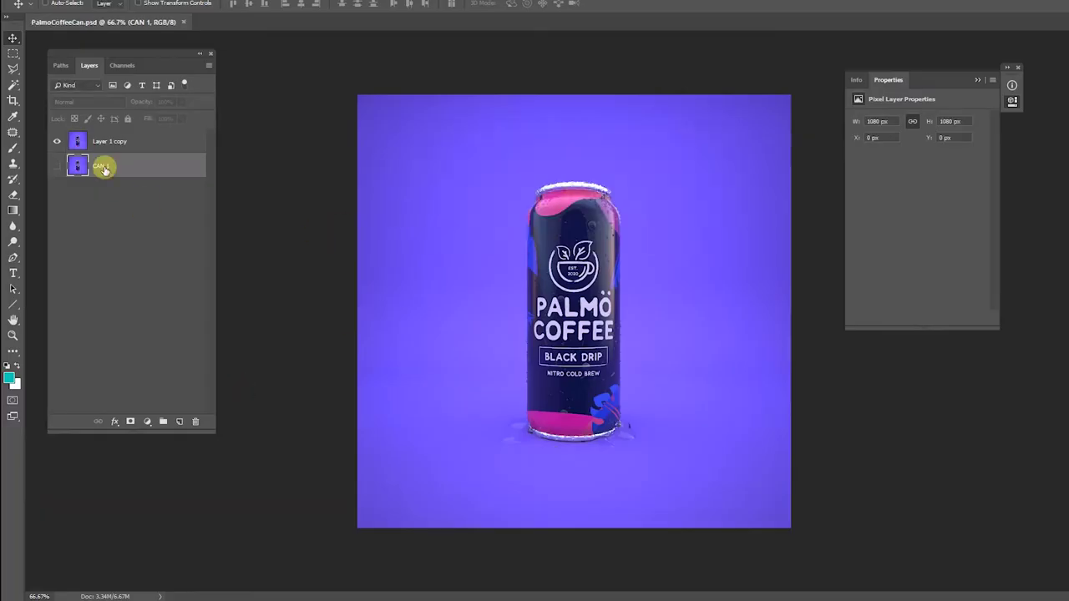
- In Photoshop, duplicate Layer 1 copy, name the duplicate Screen 100 and set its blend mode to Screen
click(109, 142)
key(ctrl+j)
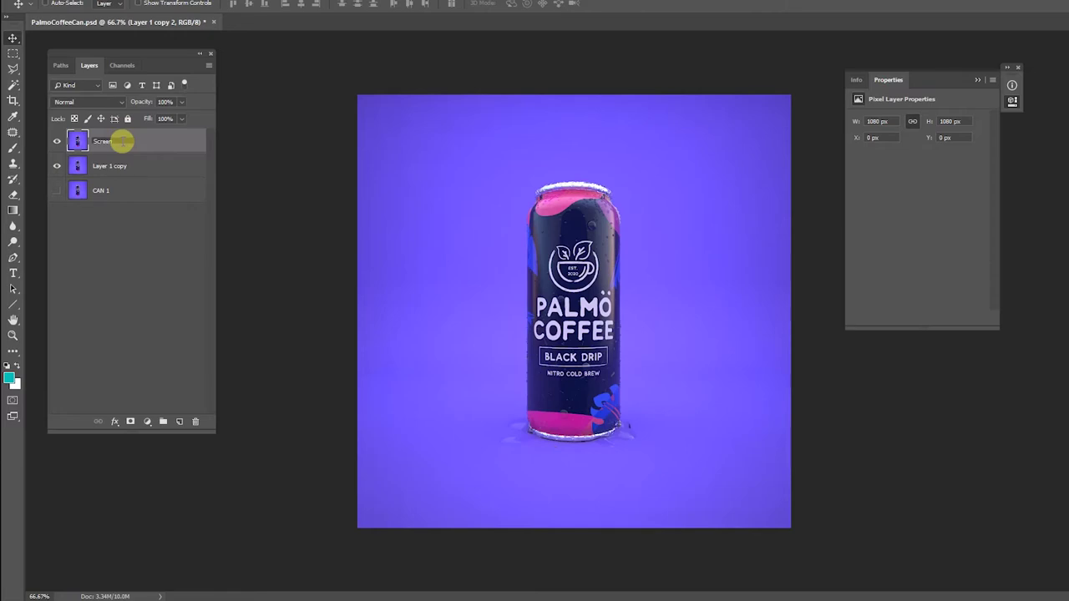
click(88, 102)
click(84, 209)
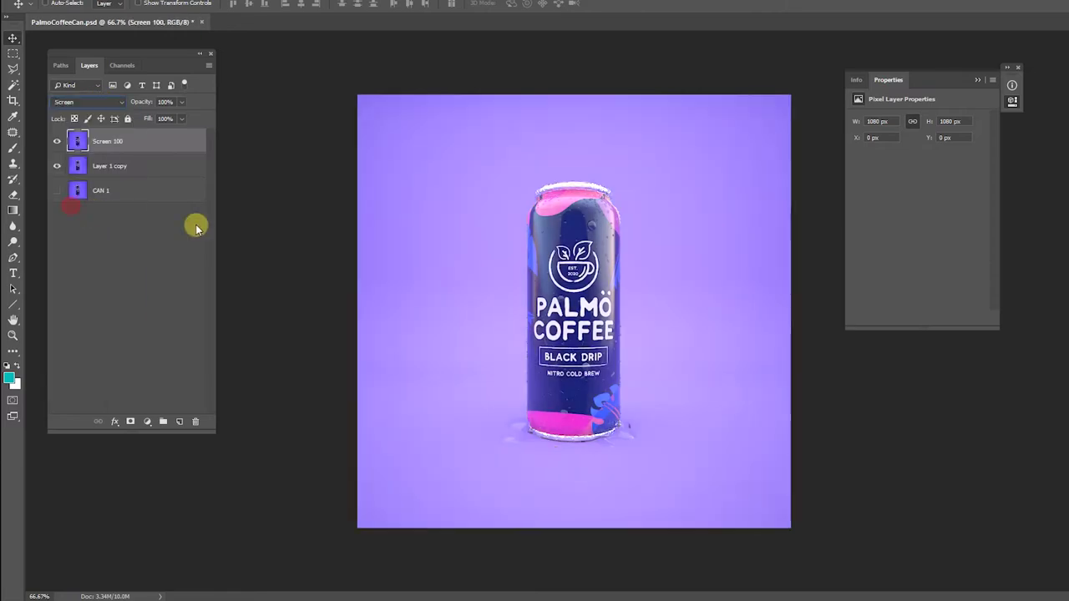
- Add a layer mask to Screen 100 and fill it with a white-to-black radial gradient centred on the can
click(130, 423)
key(d)
key(g)
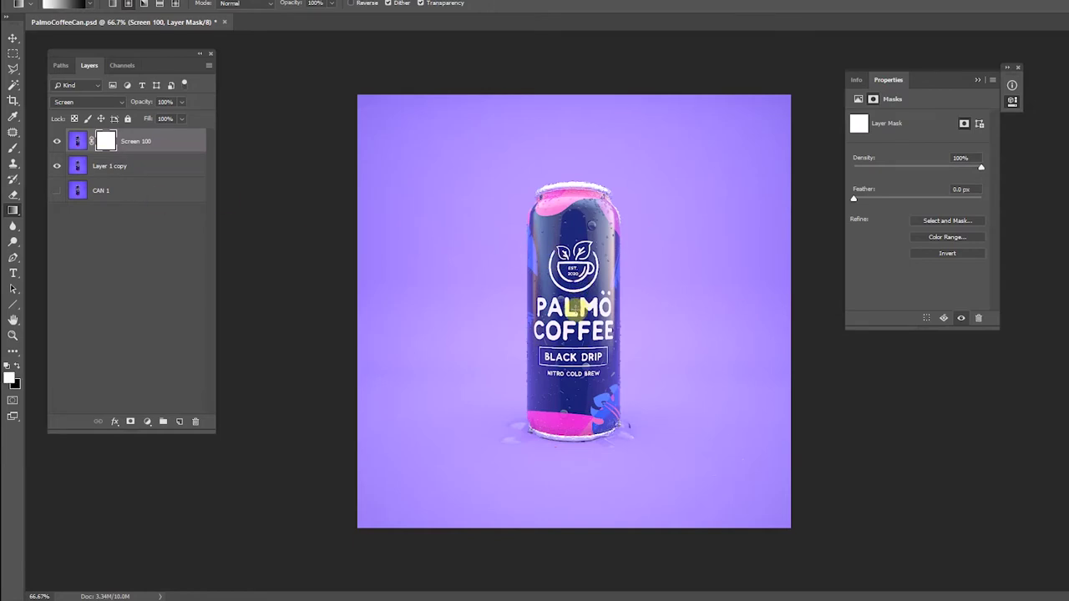
drag(573, 305, 393, 304)
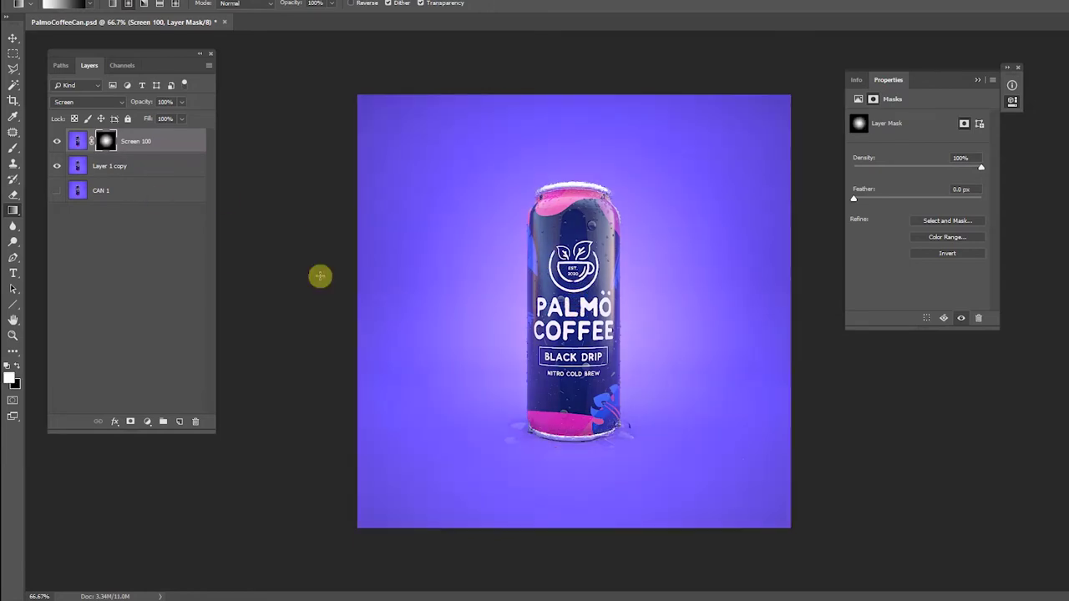
- Display only the Screen 100 Mask channel and brighten it from the centre with a 1200 px white brush at 40% opacity
click(89, 70)
click(122, 65)
click(55, 176)
click(72, 176)
key(b)
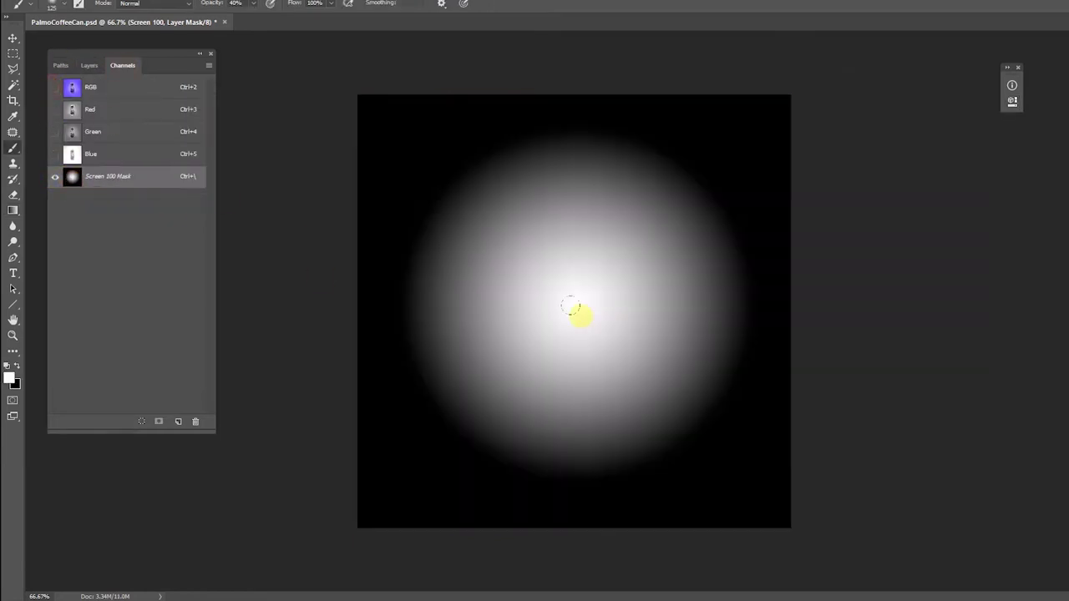
right_click(551, 310)
double_click(859, 333)
click(572, 310)
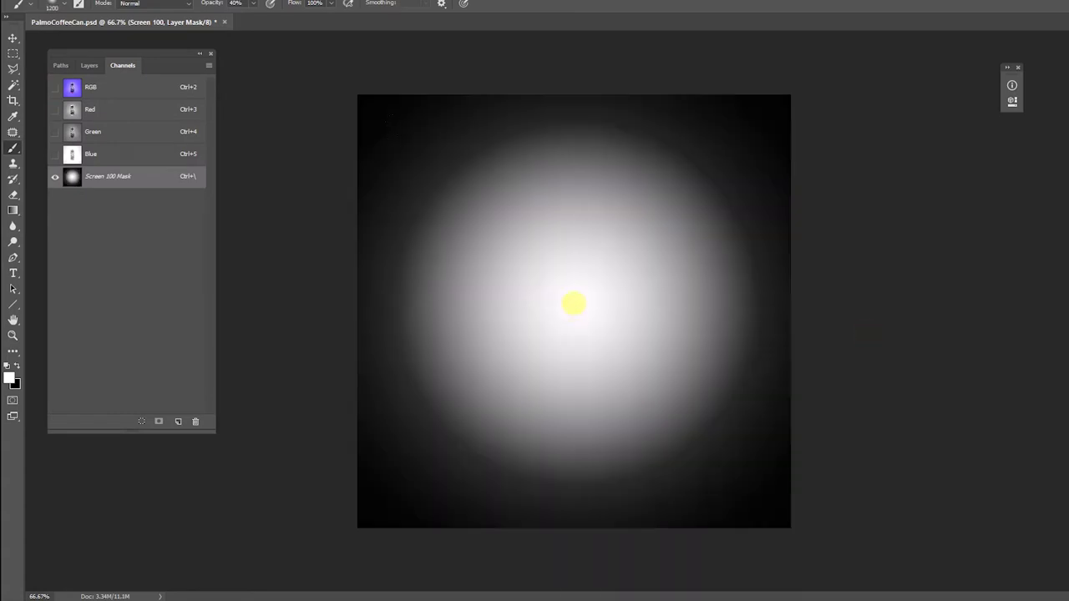
- Undo the last brush dab on the mask and restore the full-colour view of the layers
click(574, 303)
key(ctrl+z)
click(55, 87)
click(55, 177)
click(90, 65)
key(v)
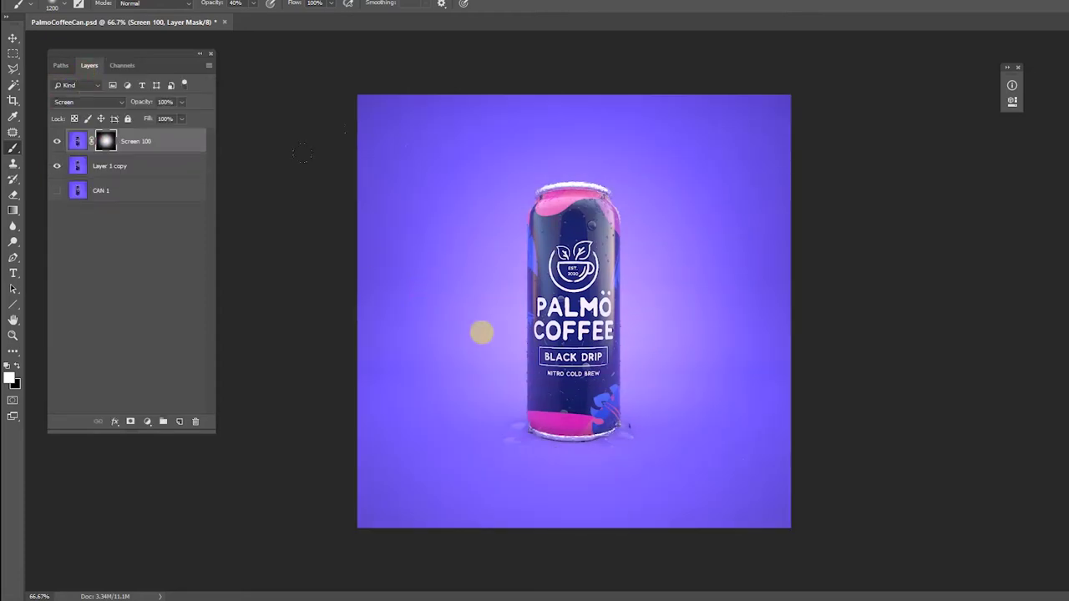
- Compare the image with and without the Screen 100 layer
key(v)
click(57, 141)
click(57, 141)
click(57, 141)
click(57, 141)
click(56, 141)
click(57, 141)
click(78, 144)
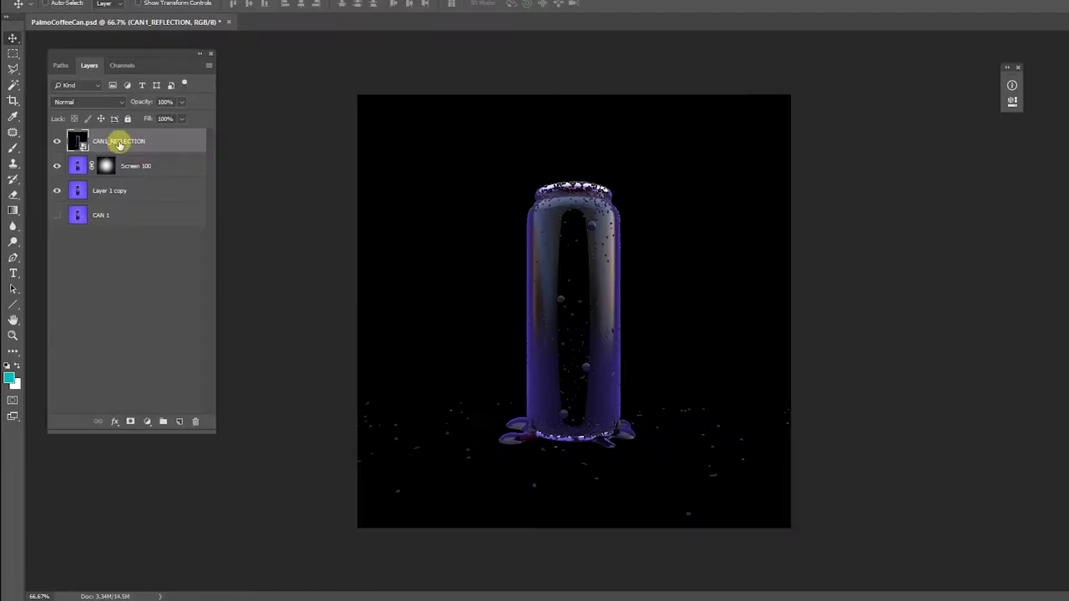
- Set the CAN1_REFLECTION layer to Screen blending at 50% opacity and compare the image with and without it
double_click(143, 142)
key(Return)
drag(172, 103, 124, 103)
text(50)
click(123, 102)
click(87, 206)
click(57, 142)
click(57, 142)
click(57, 142)
click(57, 142)
click(57, 142)
click(57, 142)
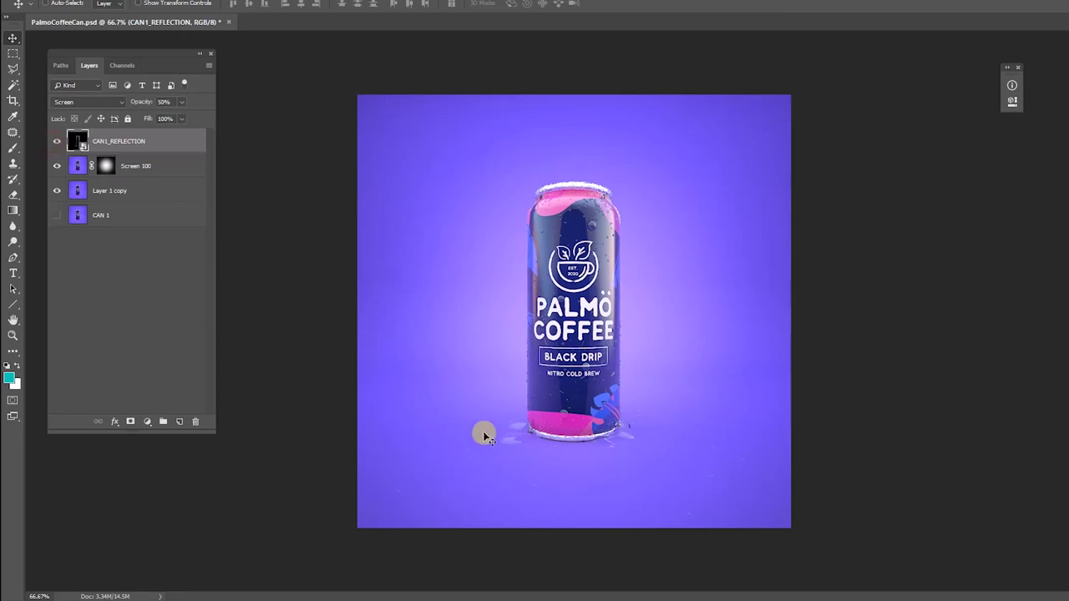
- Add a mask to CAN1_REFLECTION and paint out the floor area around the can with a 200 px black brush
click(131, 421)
key(b)
right_click(378, 355)
click(853, 44)
key(bracketleft)
key(bracketleft)
key(bracketleft)
key(bracketleft)
key(bracketleft)
key(bracketleft)
key(bracketleft)
key(bracketleft)
key(bracketleft)
key(bracketleft)
key(x)
drag(352, 417, 531, 499)
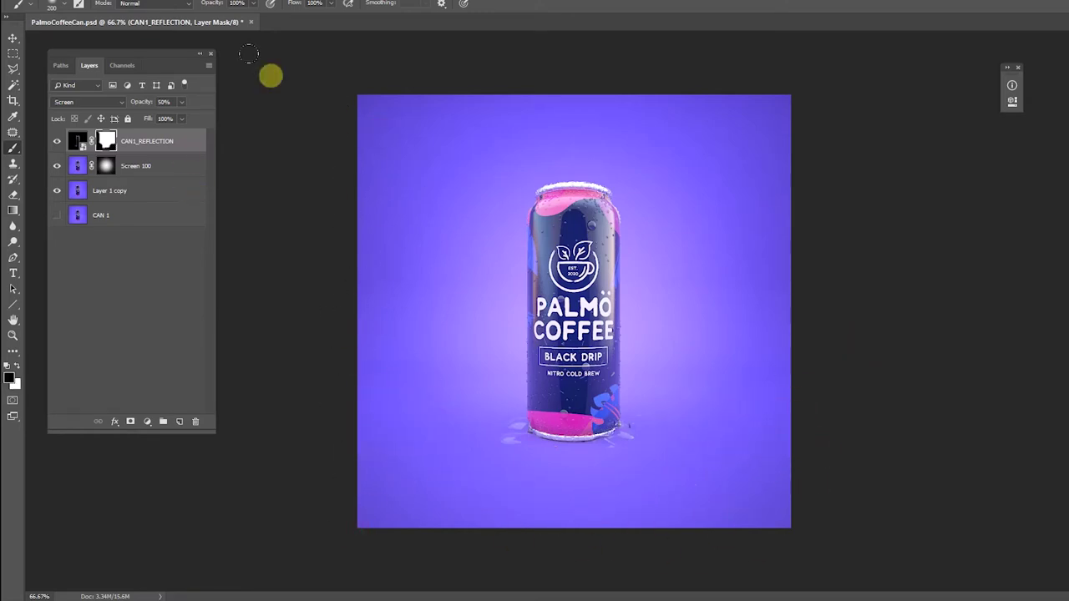
- Reduce the CAN1_REFLECTION layer along the can's middle by painting its mask with a 175 px black brush at 31% opacity
click(254, 4)
drag(249, 18, 215, 19)
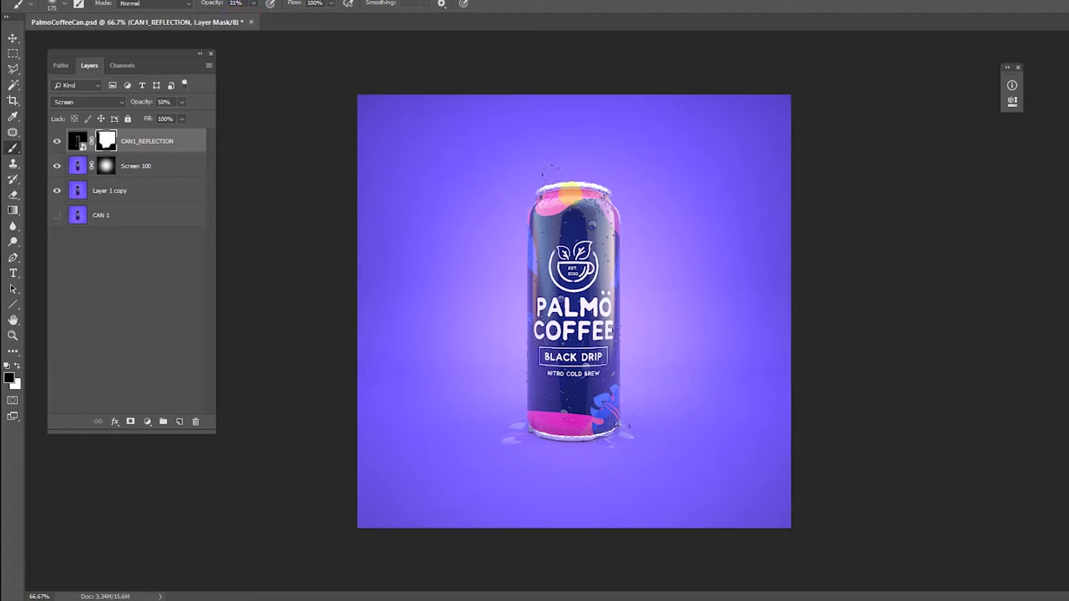
drag(568, 180, 575, 230)
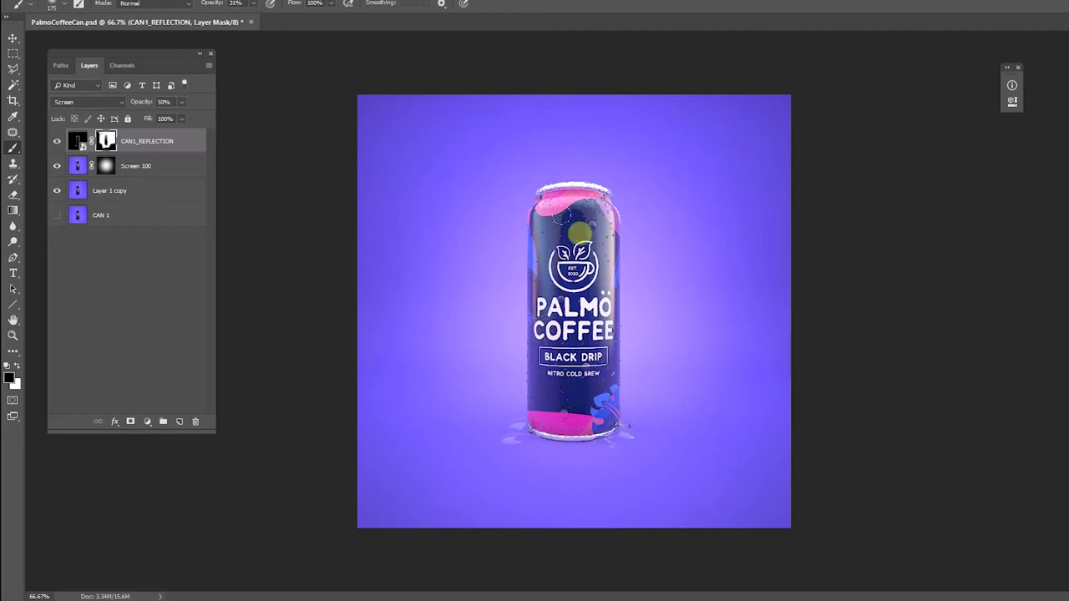
click(56, 141)
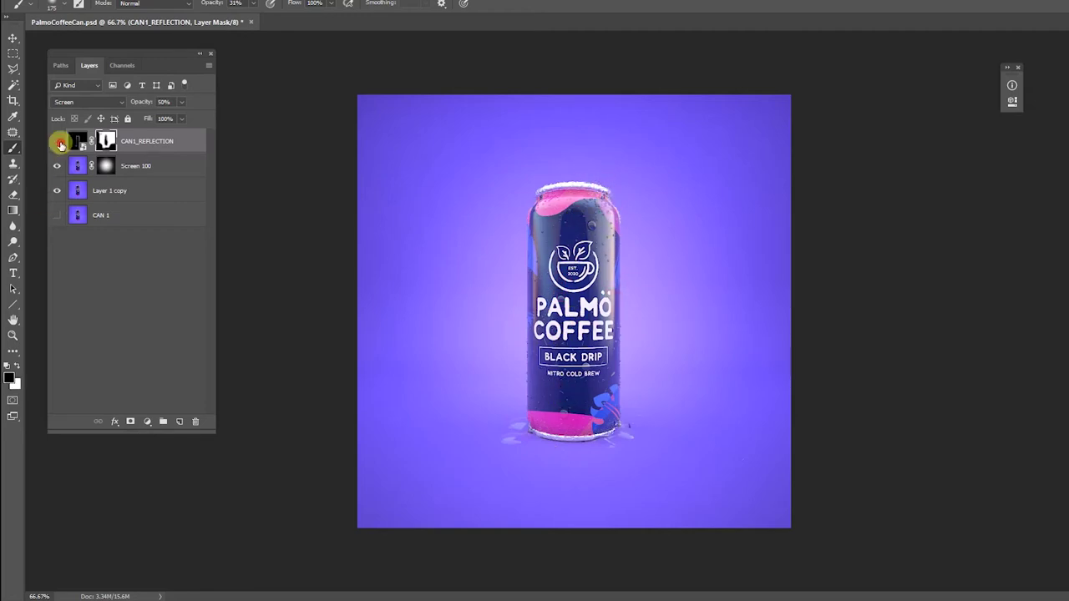
click(57, 141)
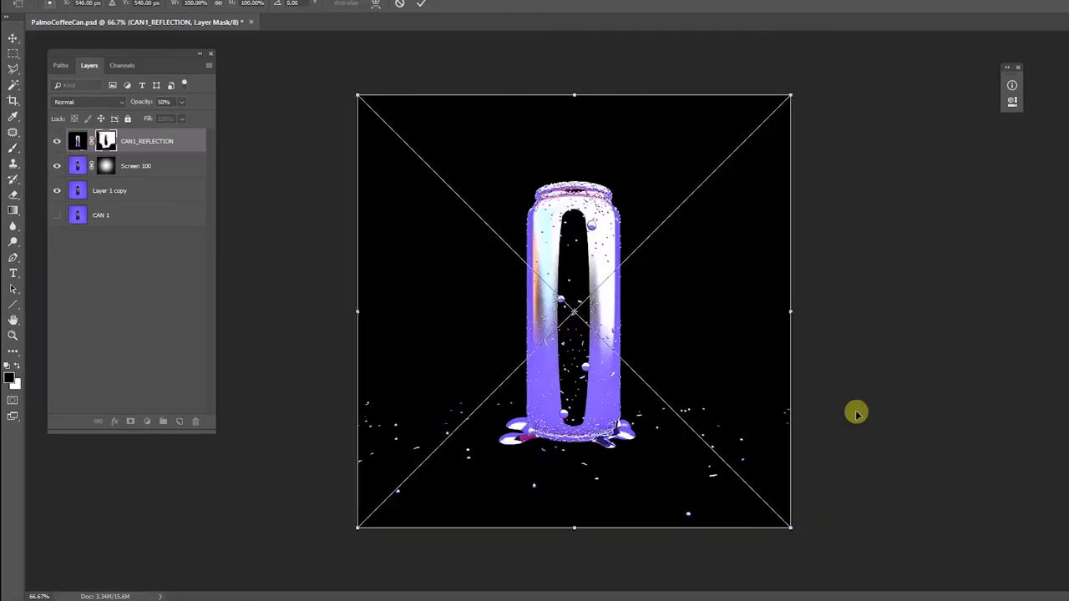
- Place CAN1_RAWREFLECTION with a copy of the CAN1_REFLECTION mask, using Screen blending at 75% opacity
key(Return)
alt+drag(104, 165, 106, 147)
click(77, 167)
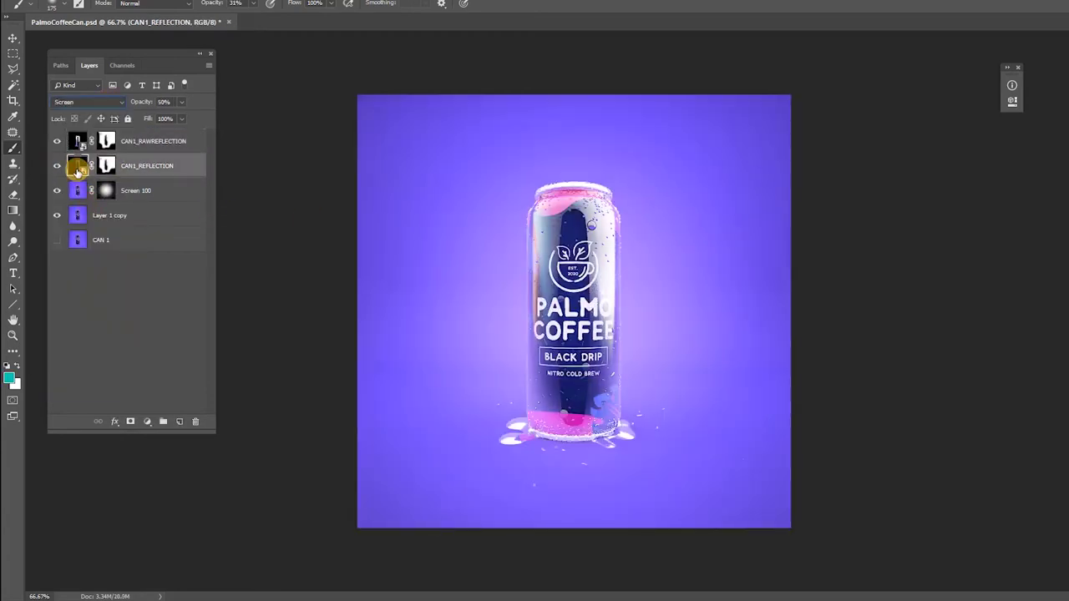
click(105, 142)
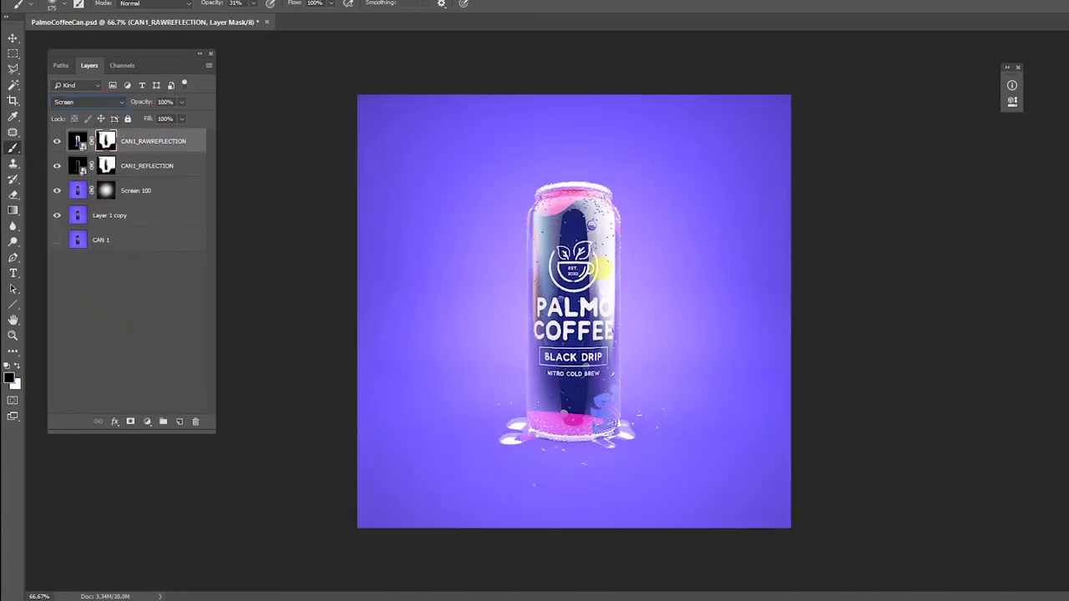
key(v)
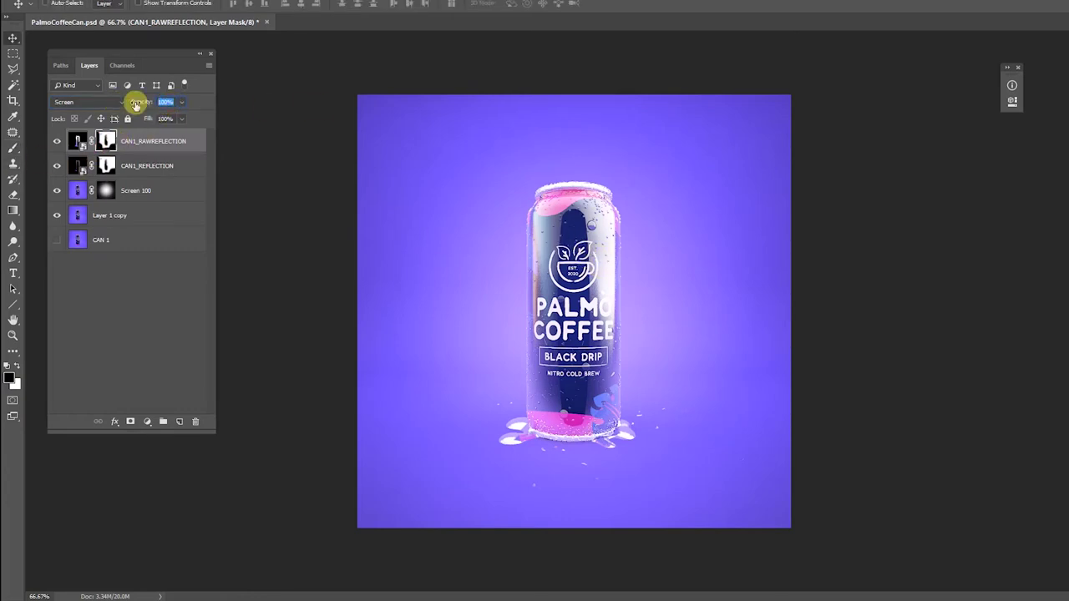
text(75)
- Tone down the reflections around the can's base by painting black on both reflection masks, raising the brush opacity to 66%
text(b)
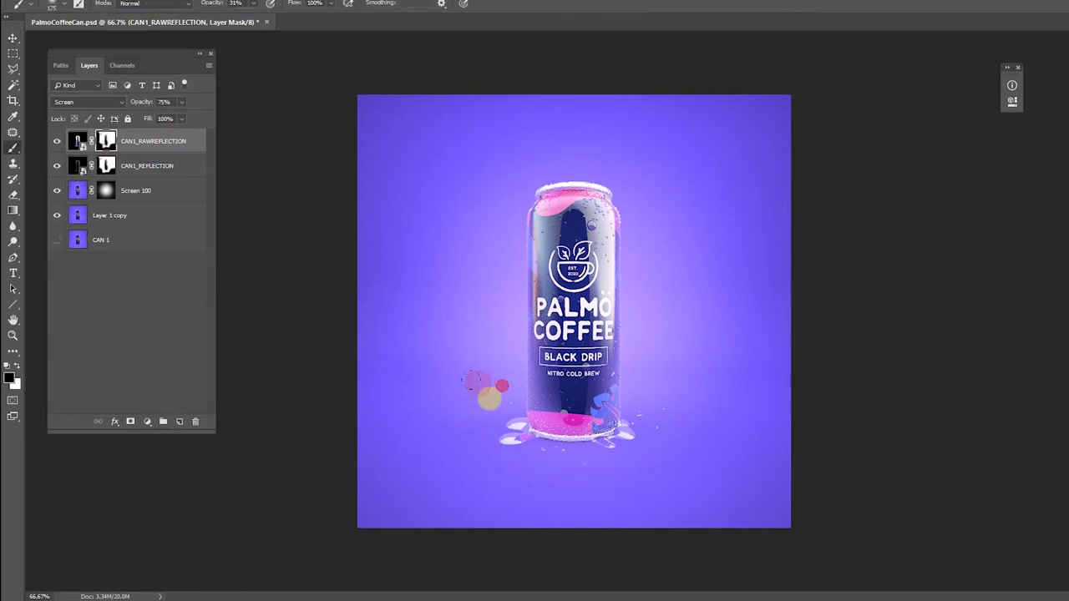
key(ctrl+plus)
drag(684, 442, 668, 296)
click(105, 141)
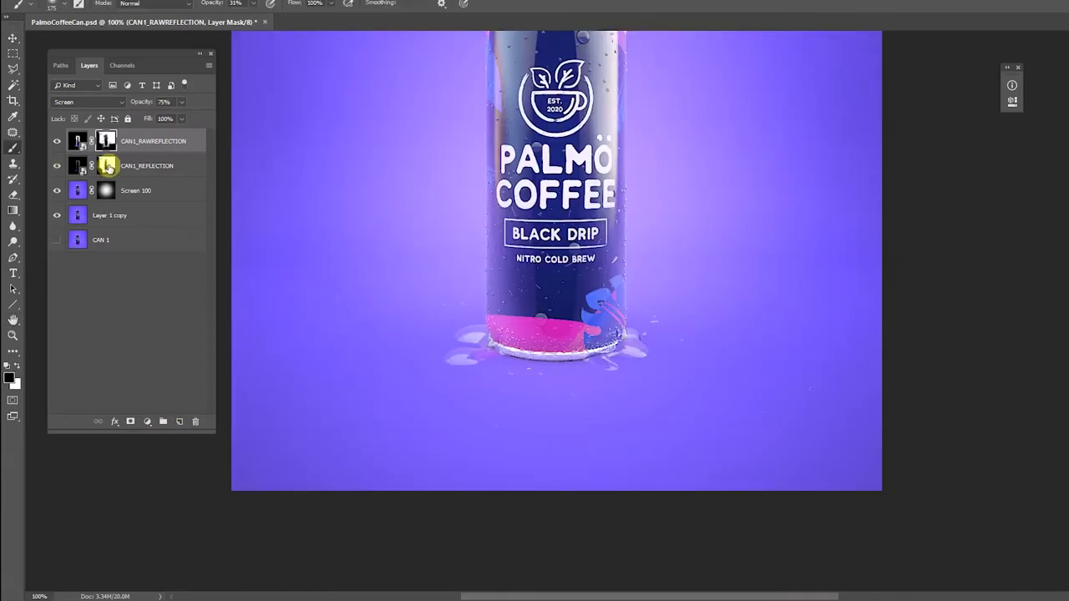
click(103, 163)
drag(254, 4, 294, 6)
click(515, 432)
click(106, 141)
drag(534, 276, 551, 423)
- Hide the CAN1_REFLECTION layer and choose a 150 px speckled brush for the CAN1_RAWREFLECTION mask
click(57, 166)
right_click(475, 409)
double_click(889, 332)
right_click(527, 423)
double_click(904, 329)
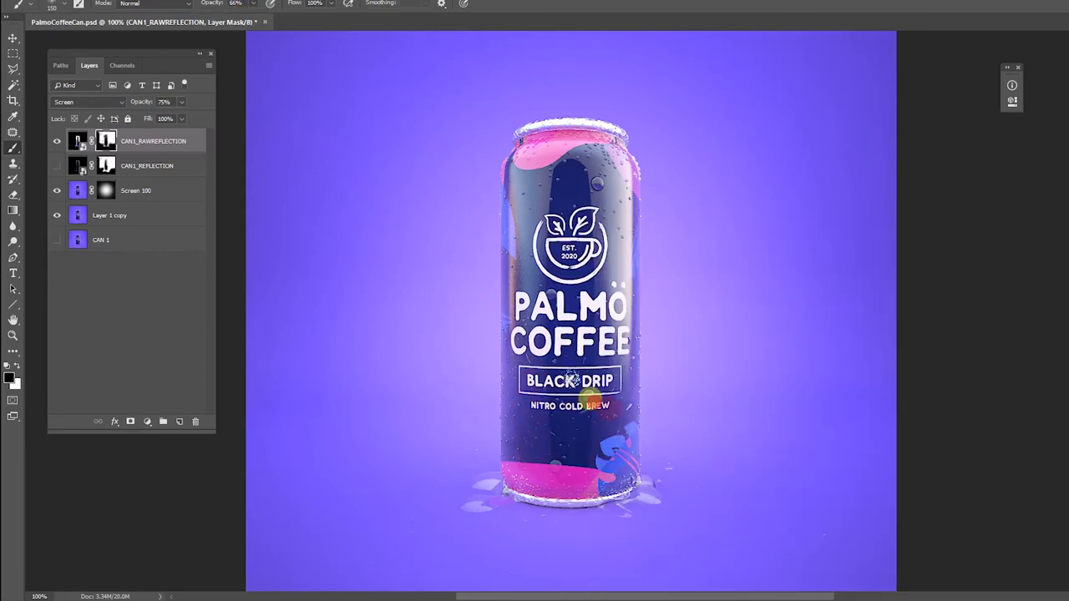
key(v)
key(ctrl+minus)
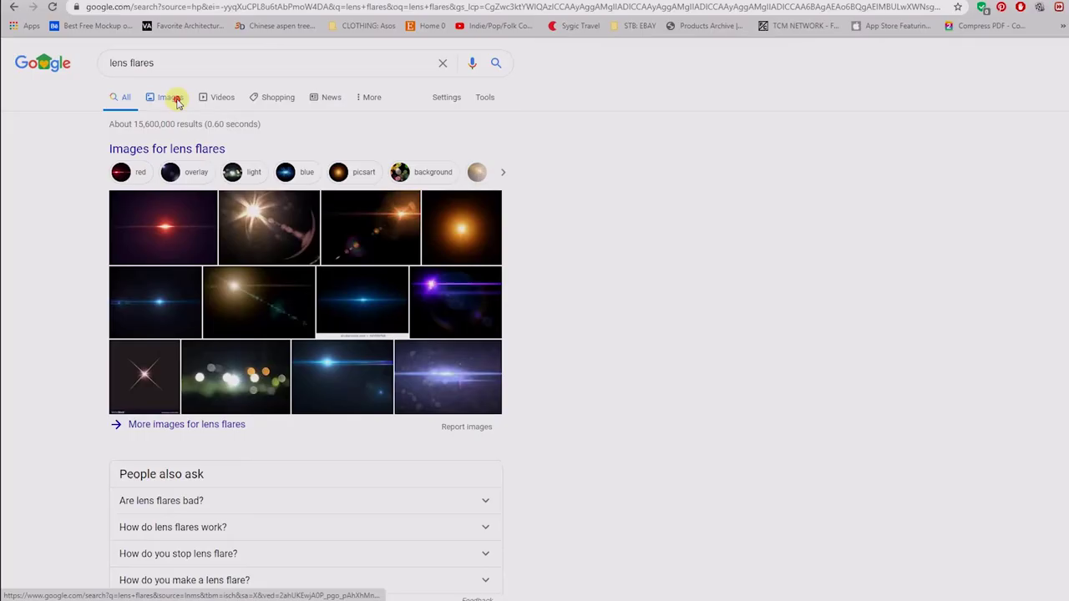
- Look through Google's image results for lens flares, and place the faded flare image in the can composite with Screen blending
click(138, 96)
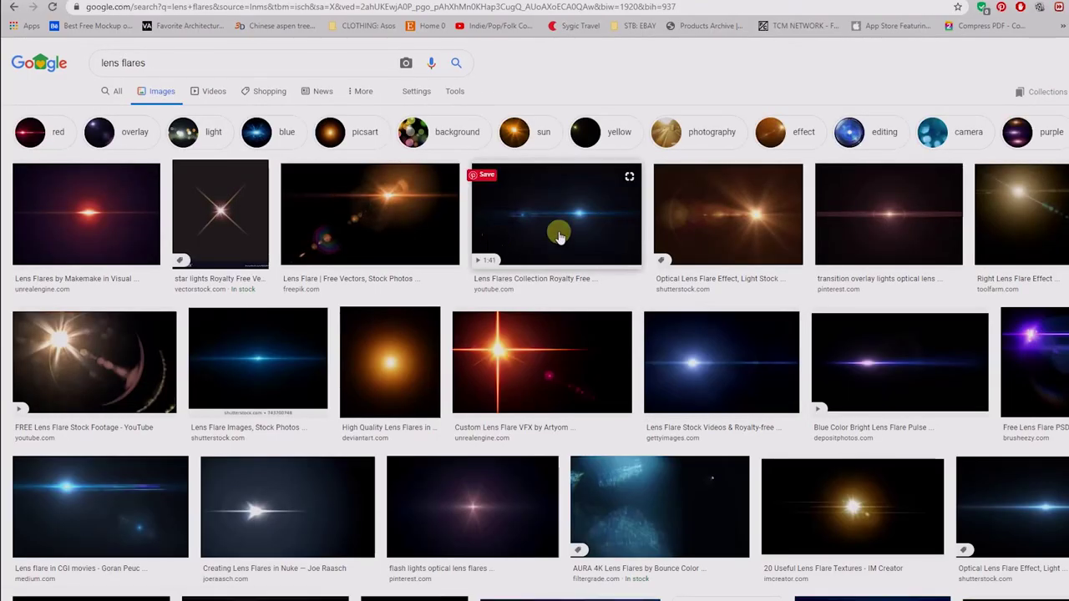
scroll(584, 250, down, 1)
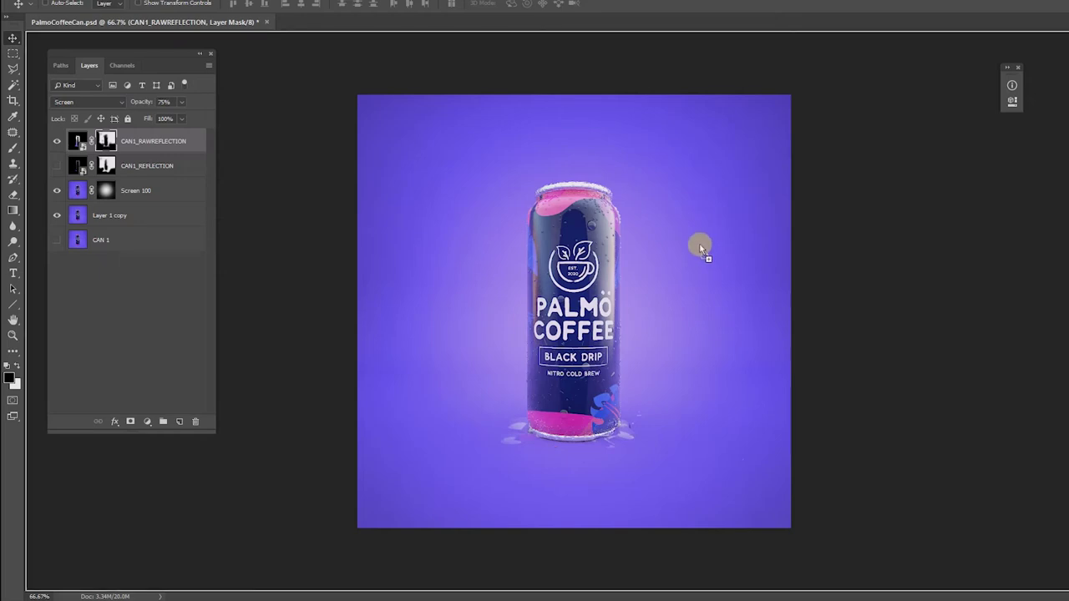
key(ctrl+v)
key(Return)
click(96, 102)
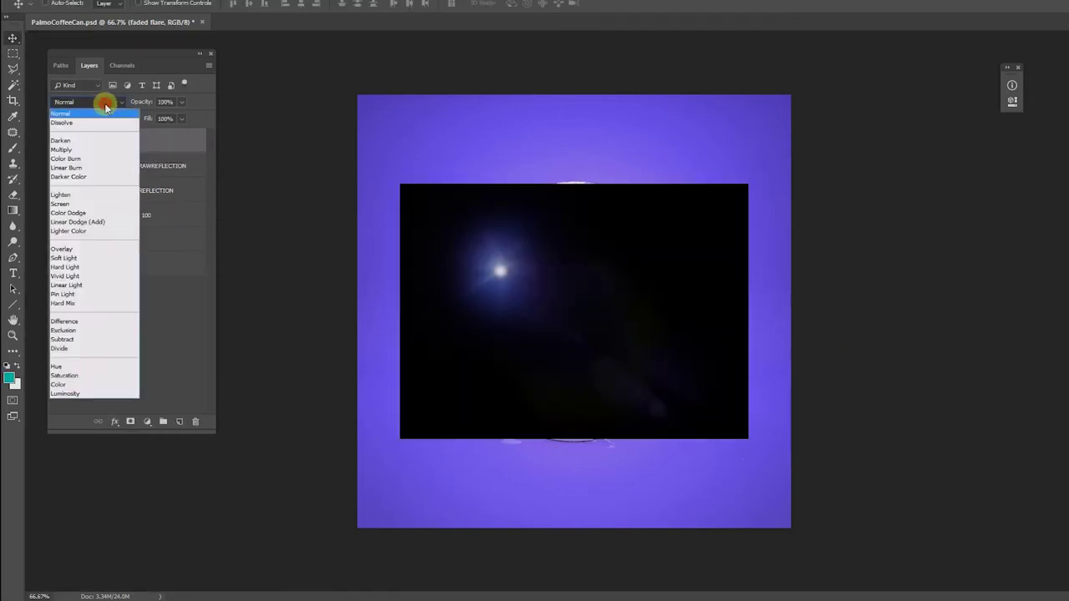
click(71, 203)
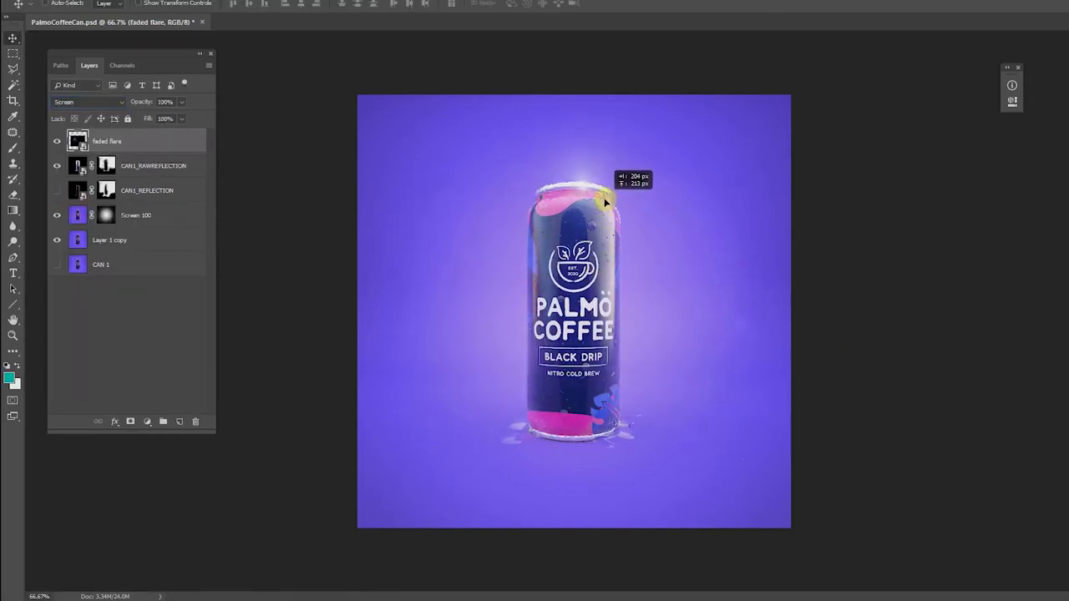
- Flip the faded flare horizontally and position its bright spot on the can's upper rim, near the right edge
key(ctrl+t)
right_click(680, 205)
click(718, 343)
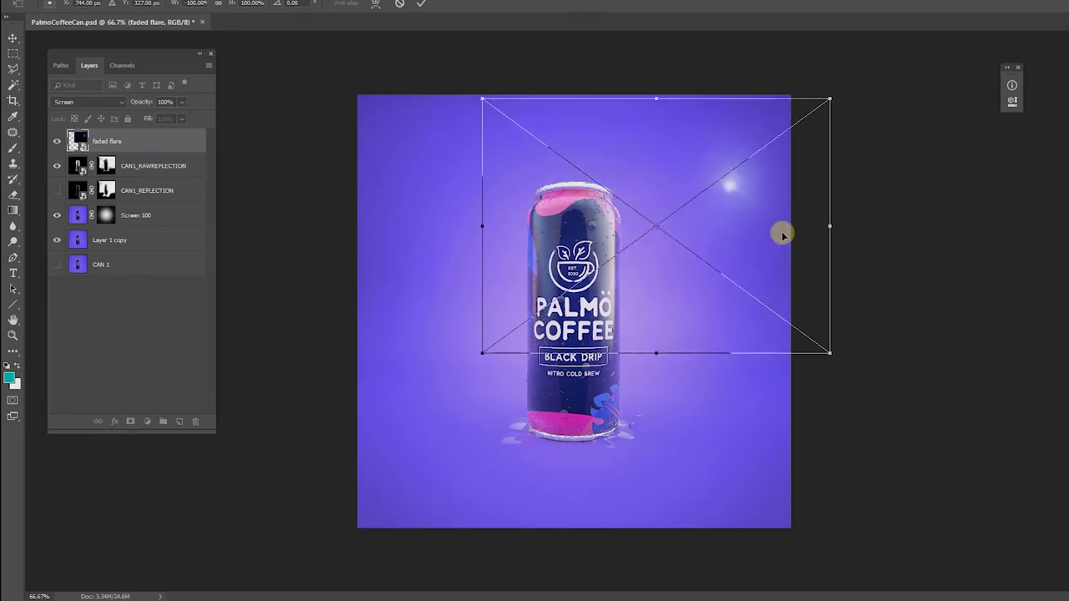
key(Return)
drag(783, 233, 657, 258)
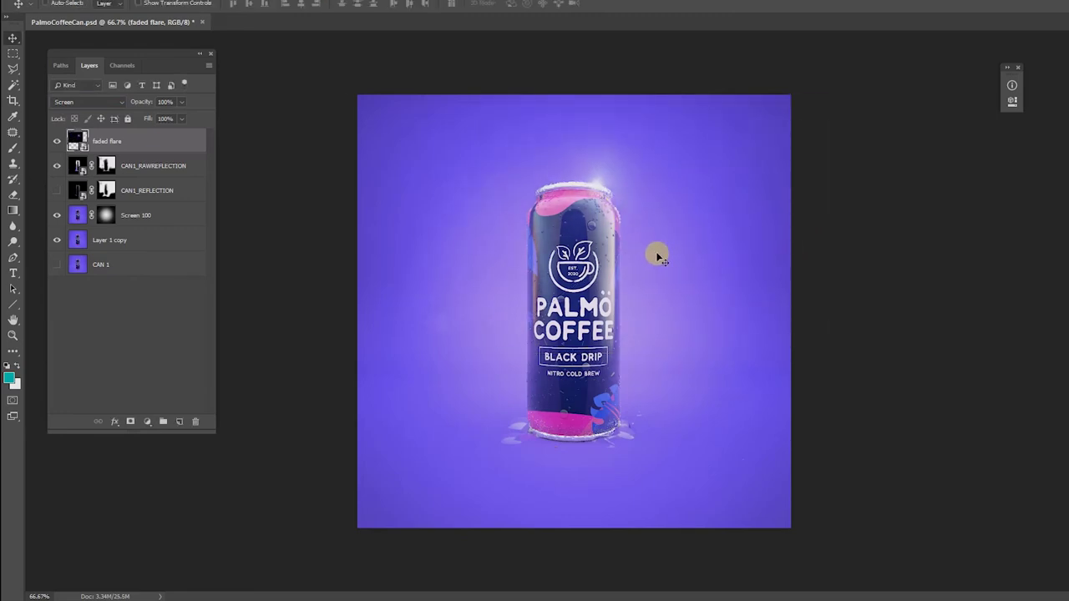
- Add a Brightness/Contrast adjustment layer above the faded flare with brightness -1 and contrast 14
key(ctrl+1)
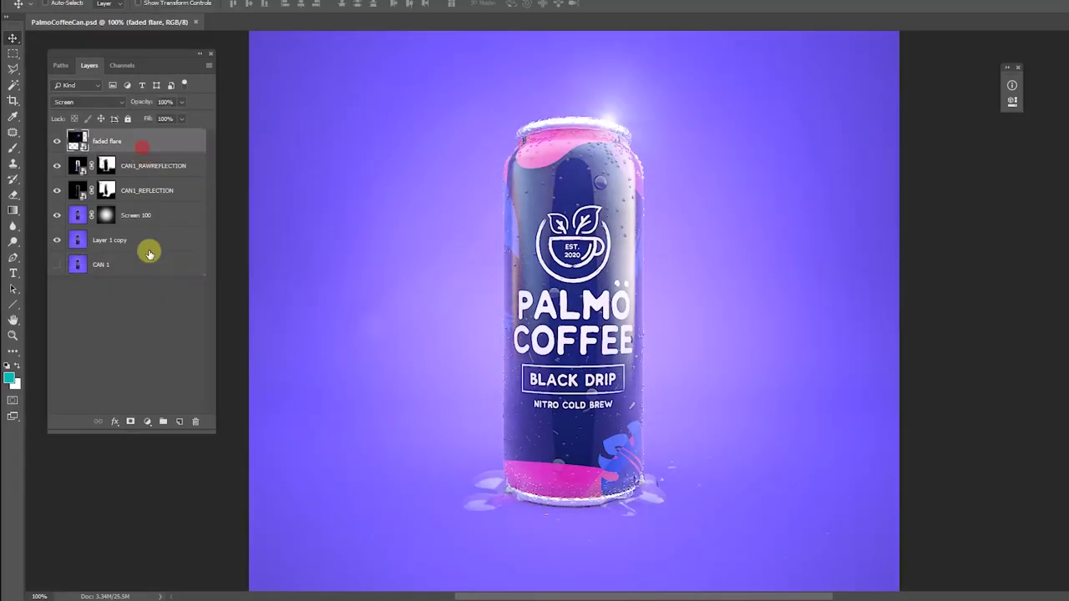
click(147, 422)
click(197, 246)
key(ctrl+minus)
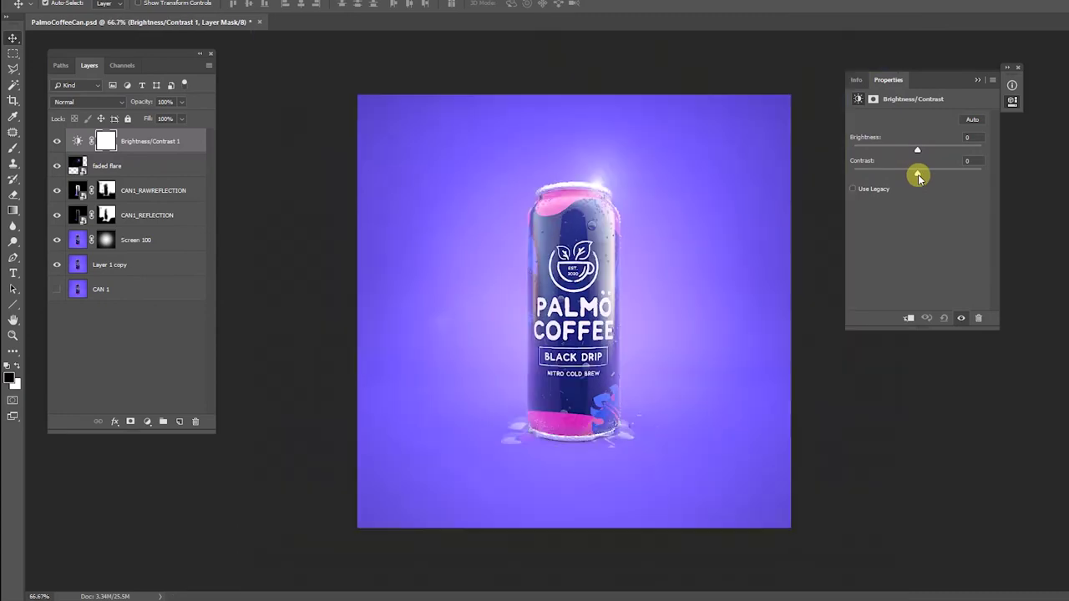
drag(918, 152, 923, 177)
click(135, 141)
- Add a Levels adjustment layer at the top of the stack with midtones 1.05 and white input 254
click(147, 422)
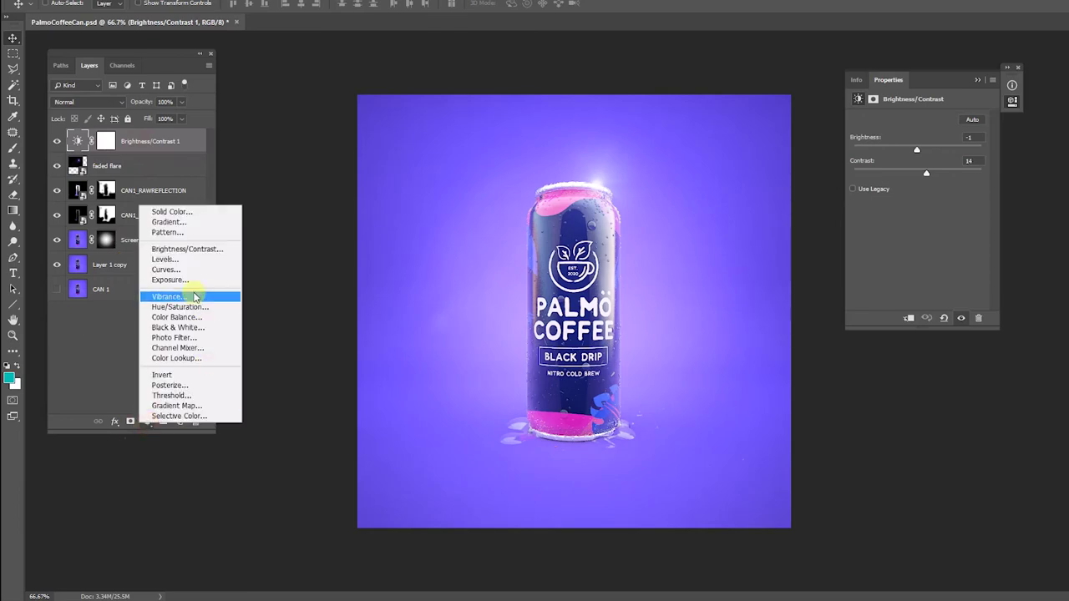
click(185, 264)
drag(983, 205, 927, 209)
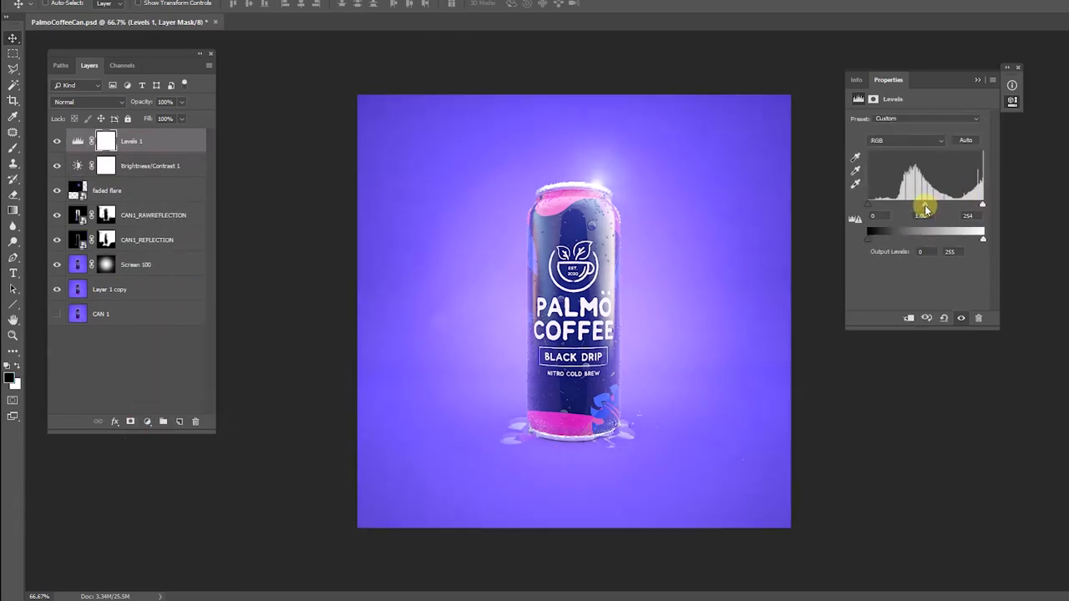
drag(925, 207, 928, 206)
- Compare the image with and without the Screen 100 glow, switch to a 250 px brush and fine-tune the Levels midtones
click(58, 265)
click(58, 264)
click(72, 267)
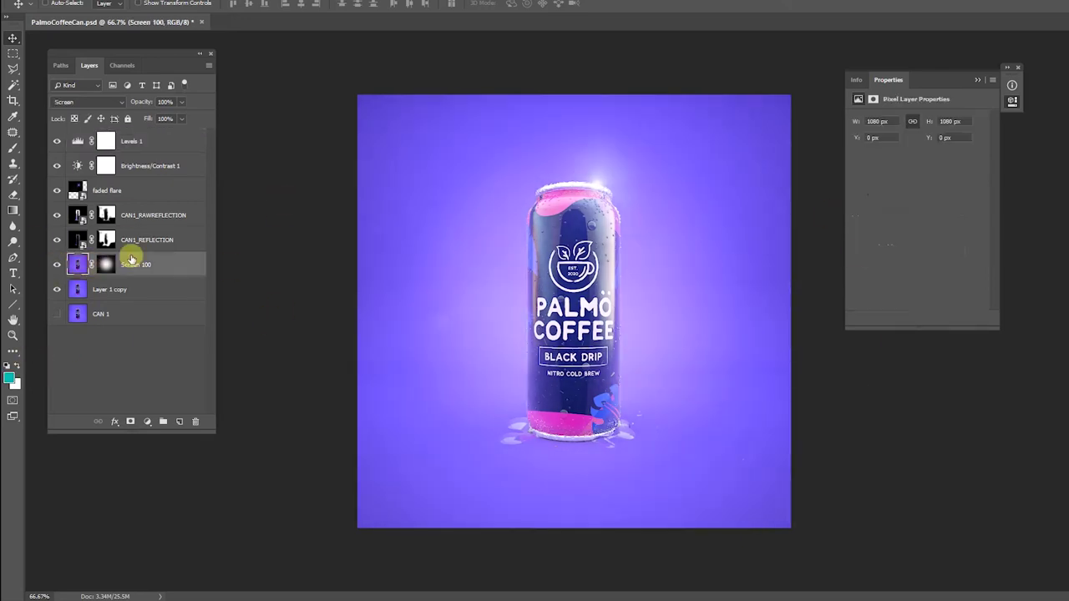
key(b)
right_click(509, 251)
click(390, 321)
click(146, 142)
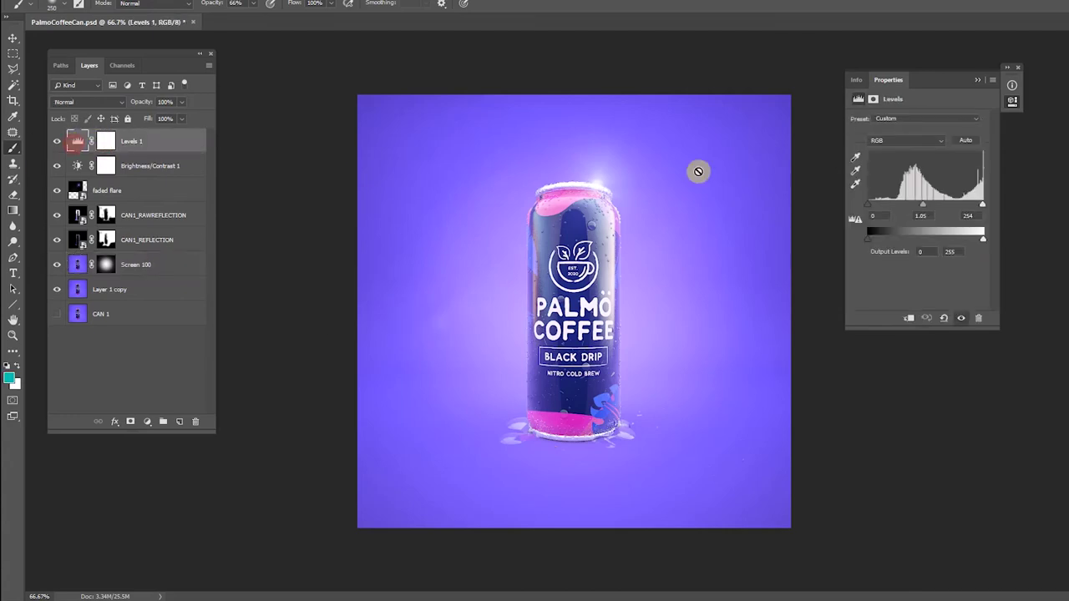
drag(925, 207, 927, 206)
- Narrow the glow around the can by painting black on both sides of the Screen 100 mask with a 400 px brush at 28% opacity
click(108, 265)
click(253, 4)
drag(252, 16, 233, 16)
click(278, 183)
key(bracketright)
key(bracketright)
click(437, 232)
click(418, 272)
click(429, 303)
click(745, 231)
click(726, 305)
click(418, 268)
click(432, 217)
click(728, 309)
click(744, 392)
click(364, 246)
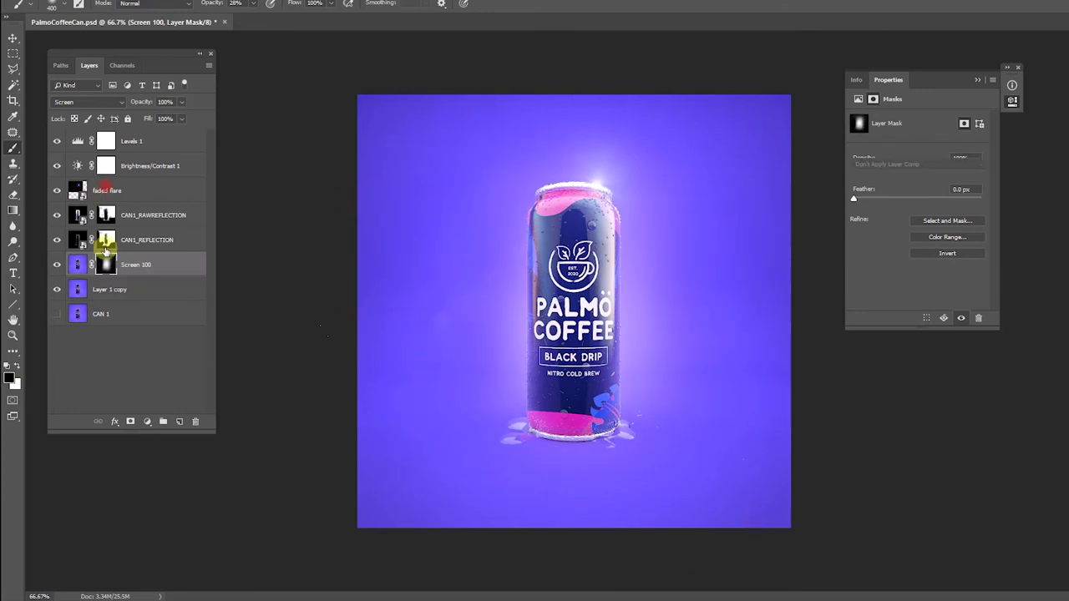
- Add a mask to the faded flare layer and paint black over the flare's lower and right outer areas
click(138, 191)
click(131, 422)
click(737, 480)
click(594, 521)
click(776, 351)
- Duplicate all layers from Levels 1 down to Layer 1 copy and merge the duplicates into one layer
key(v)
click(134, 141)
shift+click(132, 289)
key(ctrl+j)
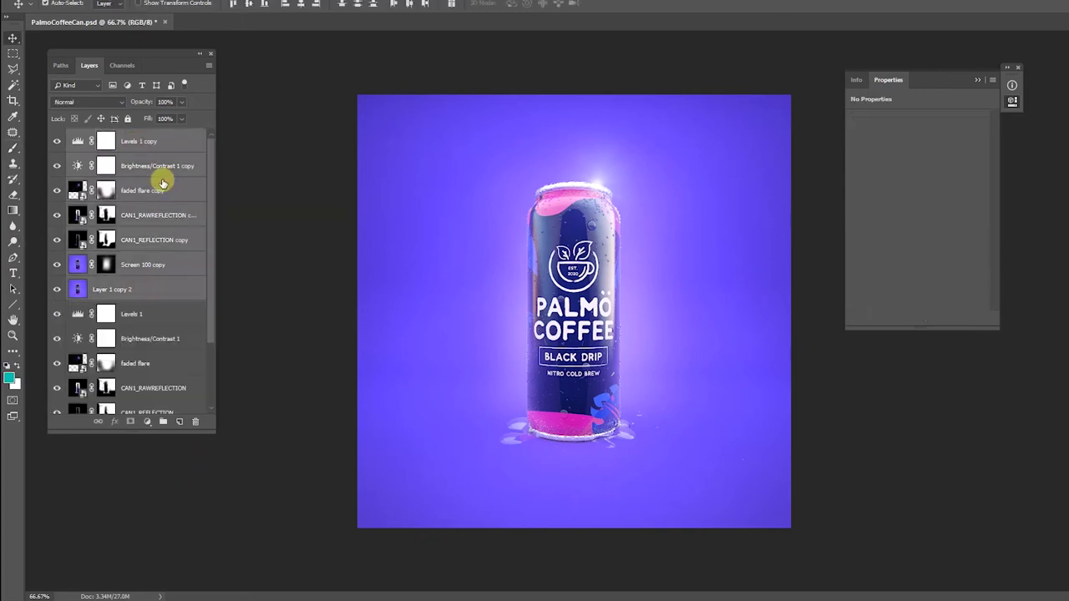
key(ctrl+e)
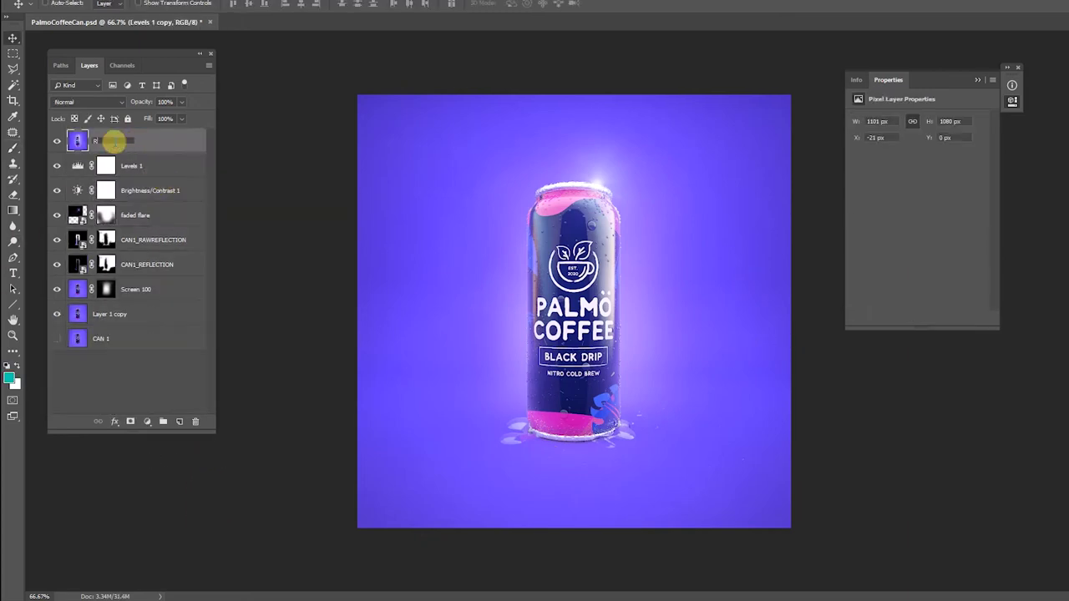
- Rename the merged layer R and duplicate it as a layer named B
key(Return)
key(ctrl+j)
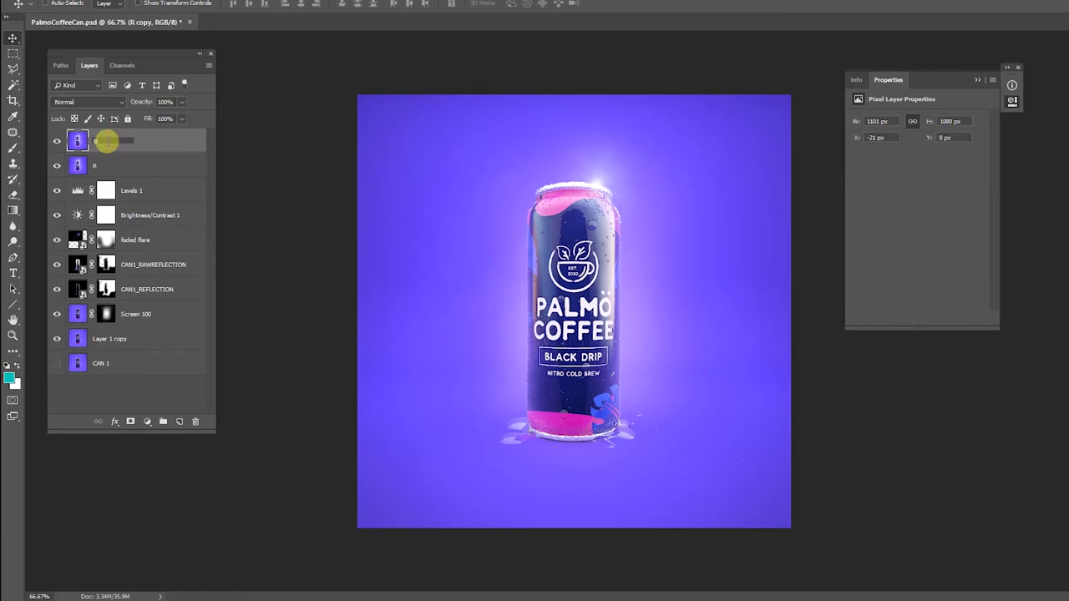
- In the blending options, disable the red channel for layer B and the green and blue channels for layer R
double_click(80, 138)
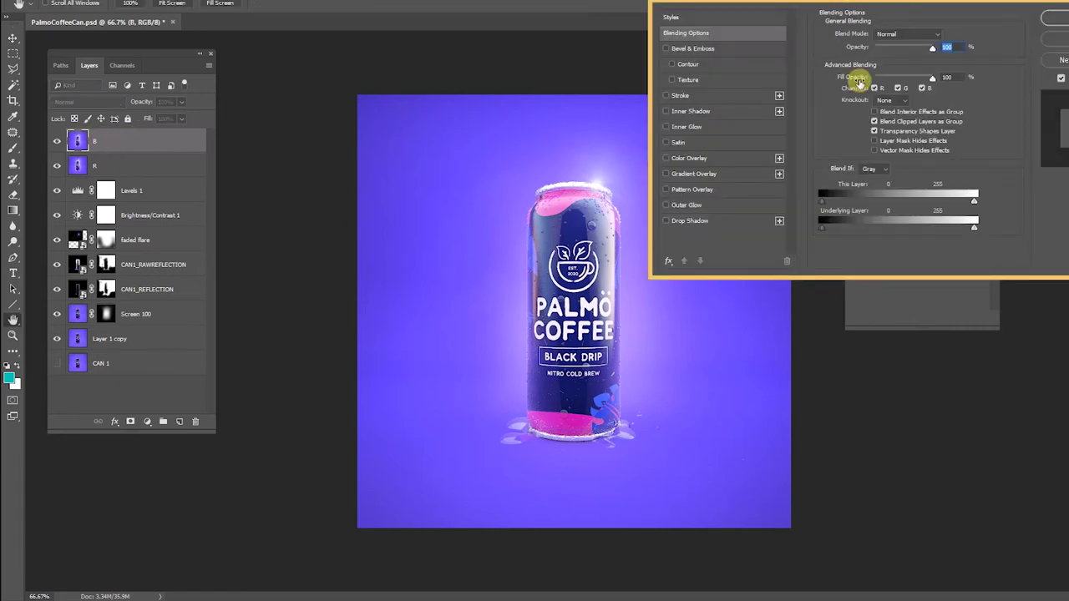
click(874, 89)
click(1054, 18)
click(79, 166)
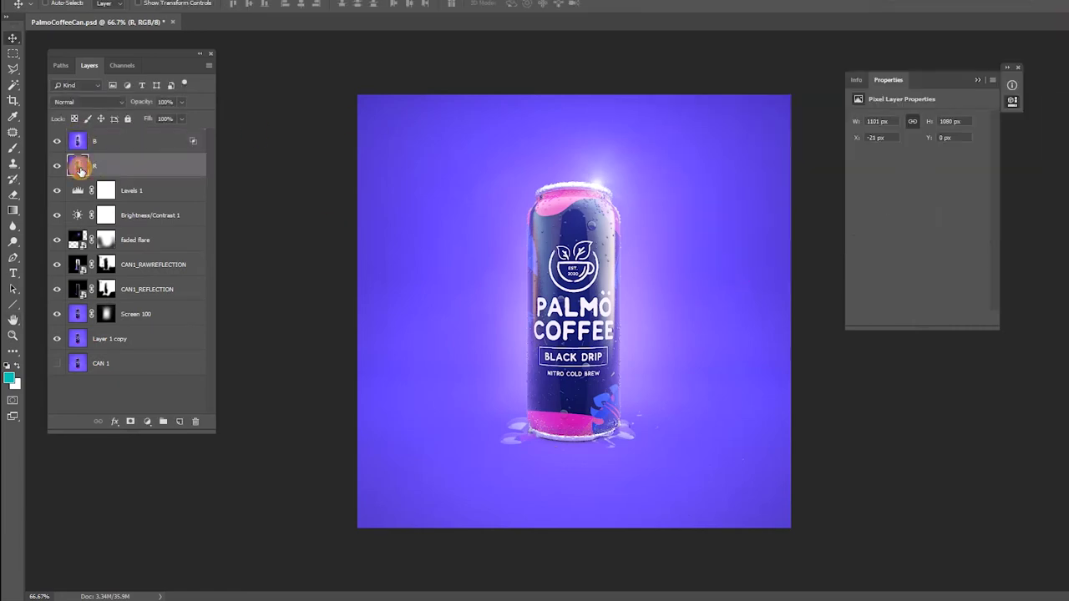
double_click(81, 171)
click(902, 88)
click(928, 88)
click(1056, 18)
- Nudge layers B and R slightly sideways for colour fringing and set both to 50% opacity
click(129, 145)
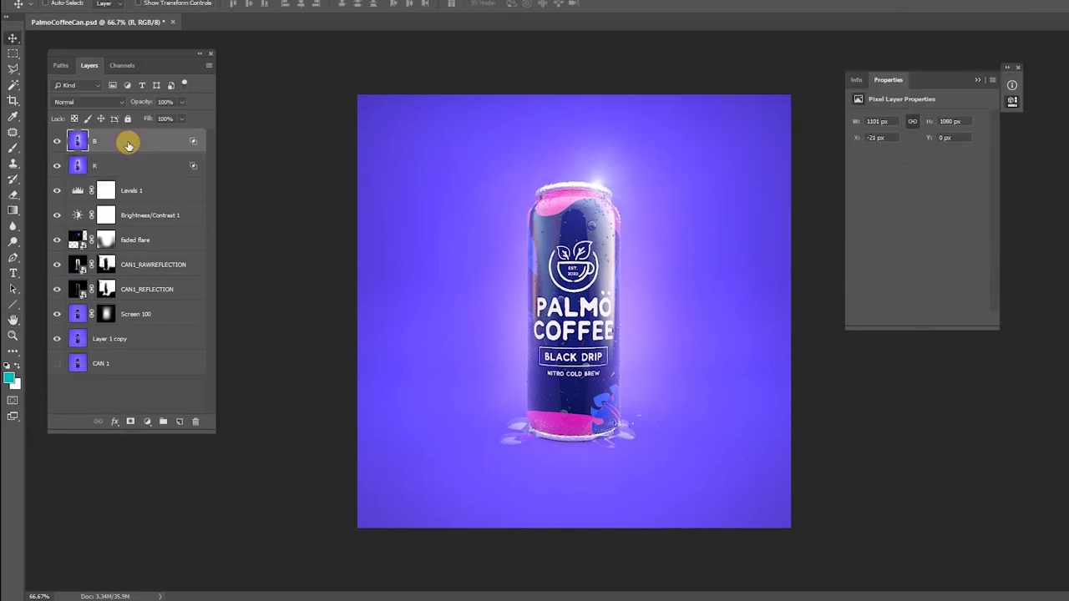
click(117, 161)
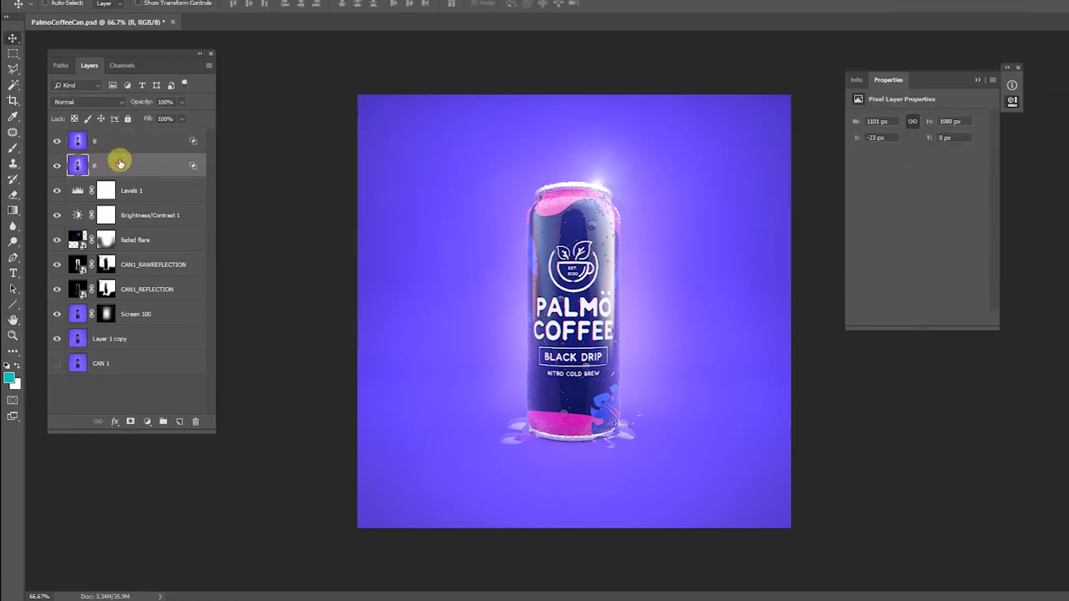
shift+click(115, 144)
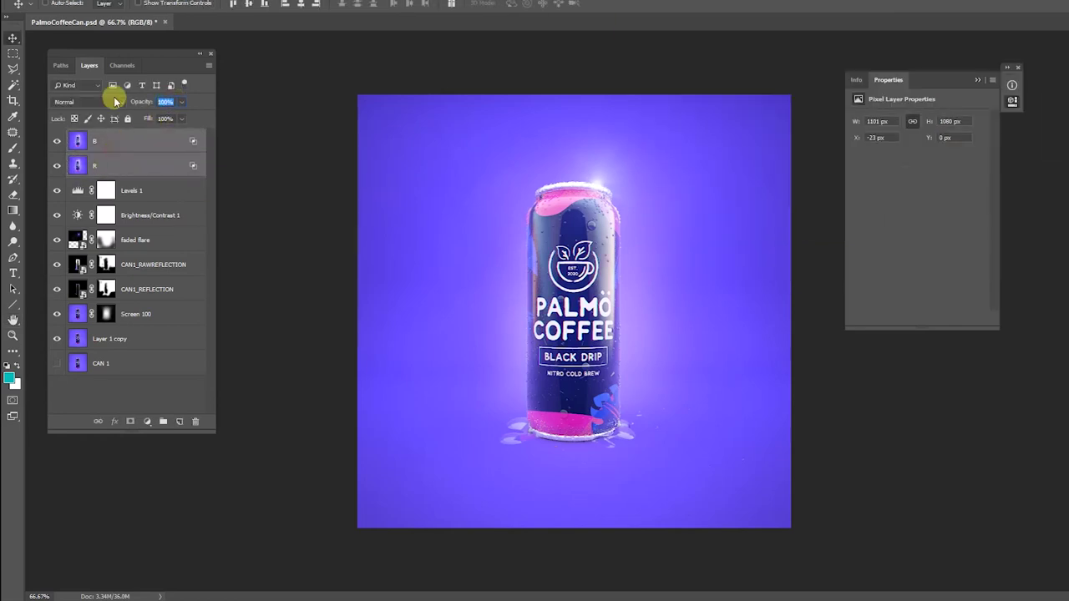
text(50)
- Mask layer B along the can's middle with a 150 px black brush at 37% opacity, and copy that mask to layer R
key(ctrl+1)
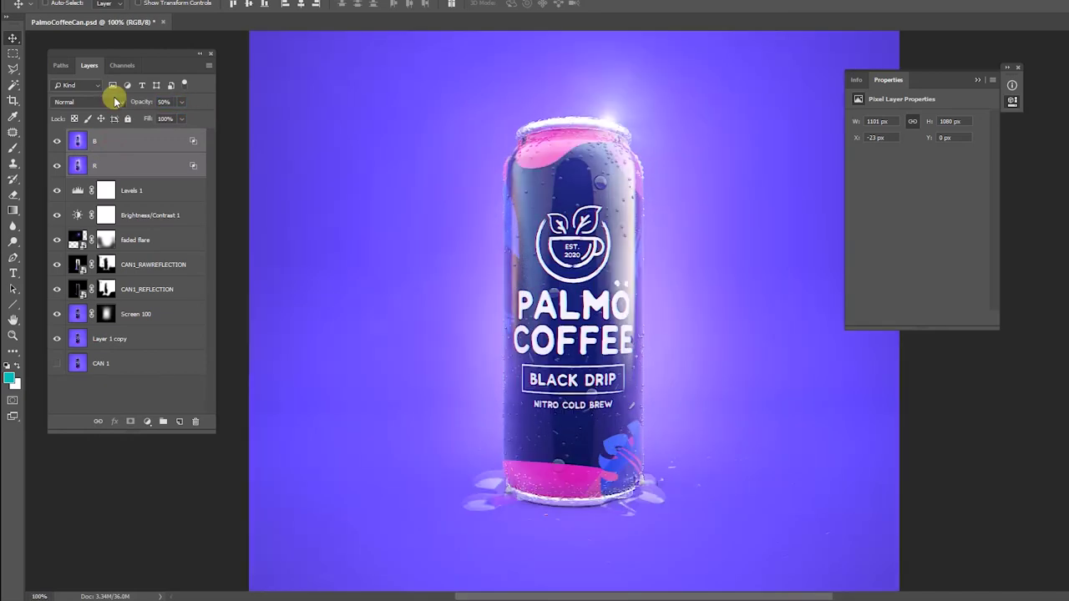
click(81, 144)
click(131, 421)
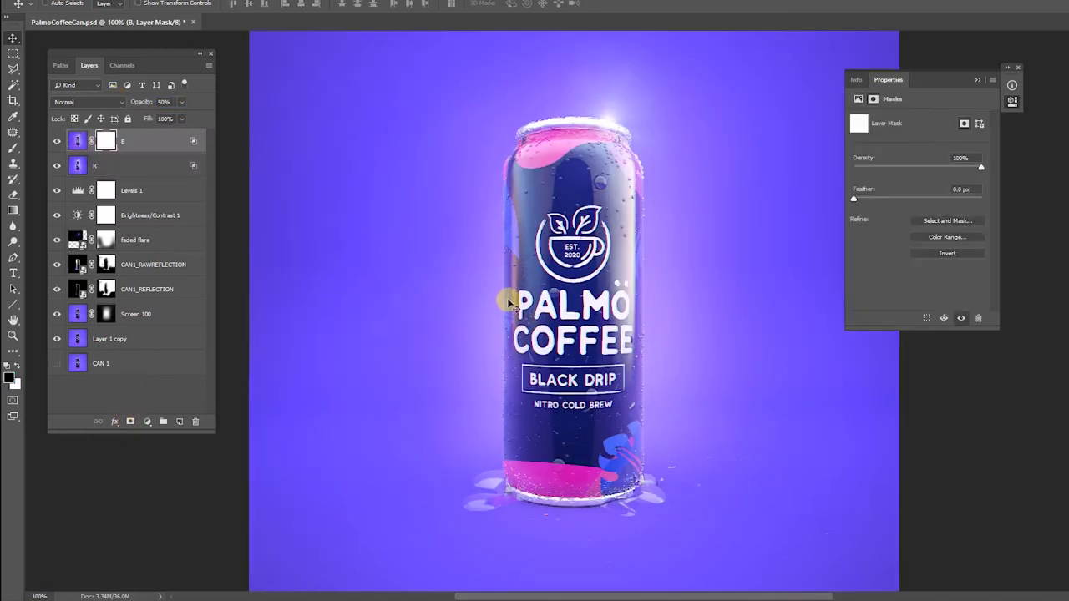
key(d)
key(b)
key(bracketleft)
key(bracketleft)
mouse_move(575, 135)
mouse_down()
mouse_move(566, 193)
mouse_move(606, 161)
mouse_move(540, 227)
mouse_move(545, 354)
mouse_move(610, 457)
mouse_move(548, 375)
mouse_move(573, 281)
mouse_move(565, 220)
mouse_move(604, 255)
mouse_move(603, 379)
mouse_move(552, 315)
mouse_move(557, 388)
mouse_move(580, 416)
mouse_up()
click(253, 5)
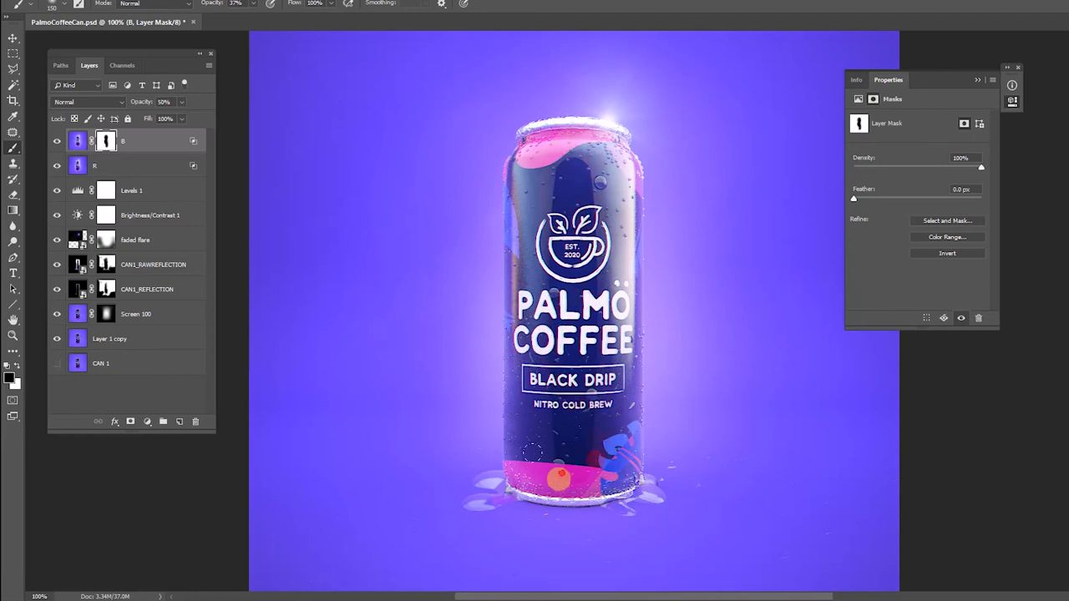
alt+drag(106, 141, 106, 167)
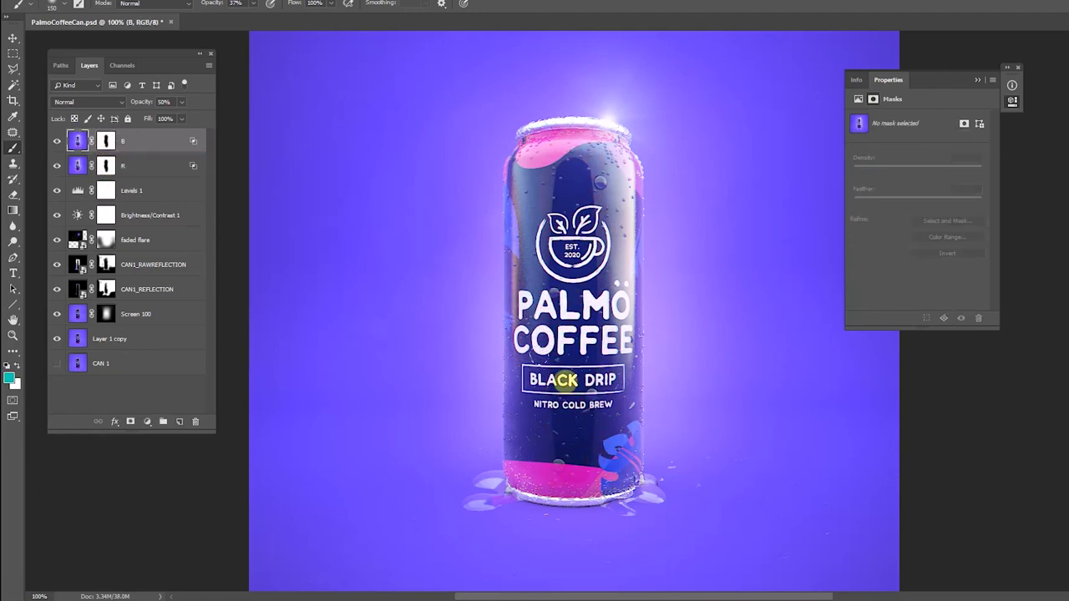